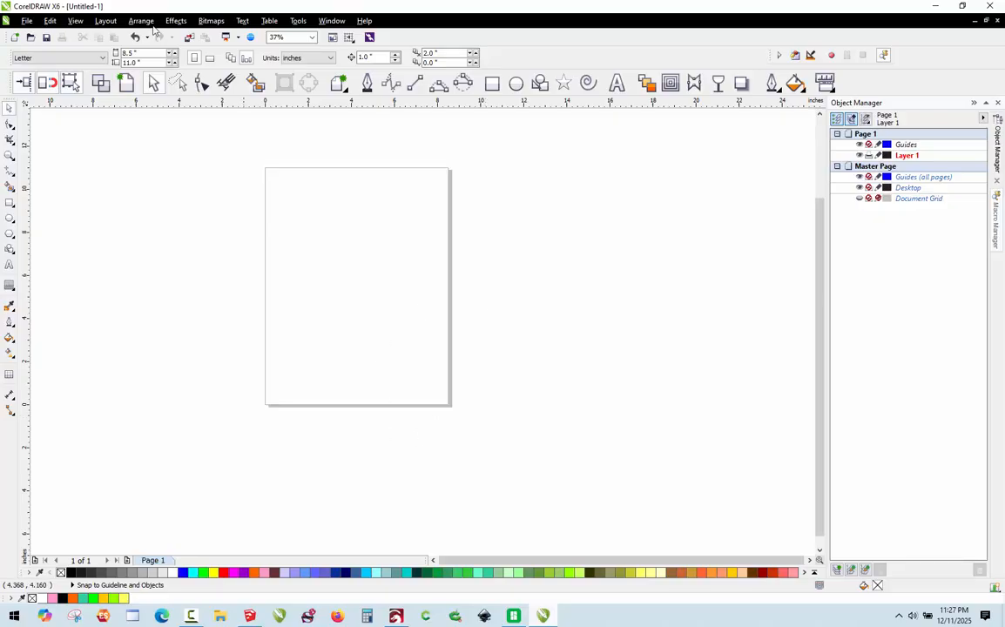
# Step: Import the image Bluey12.png and place it on the page
pyautogui.click(27, 21)
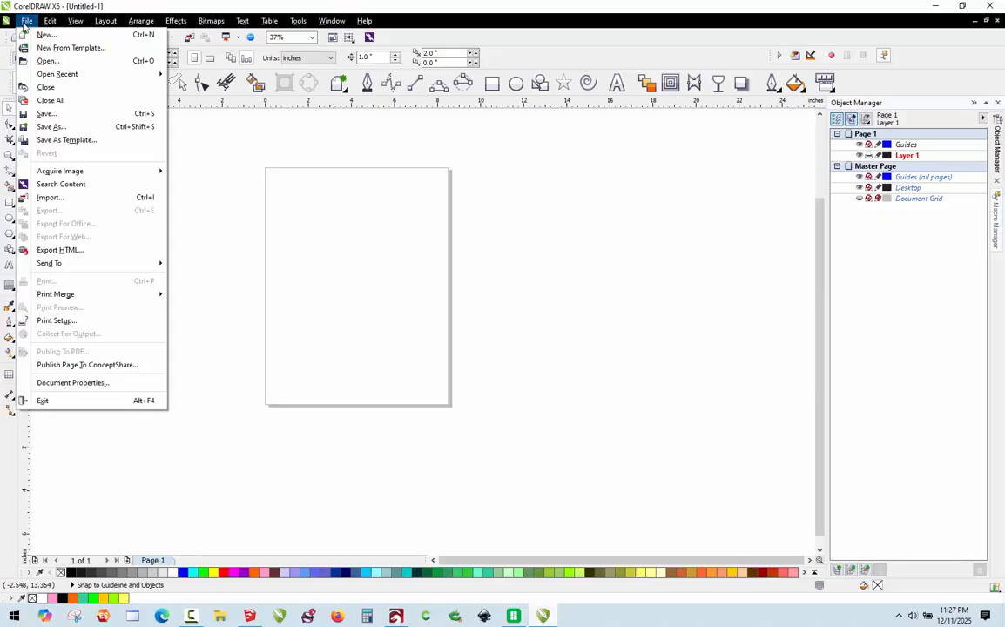
pyautogui.click(71, 200)
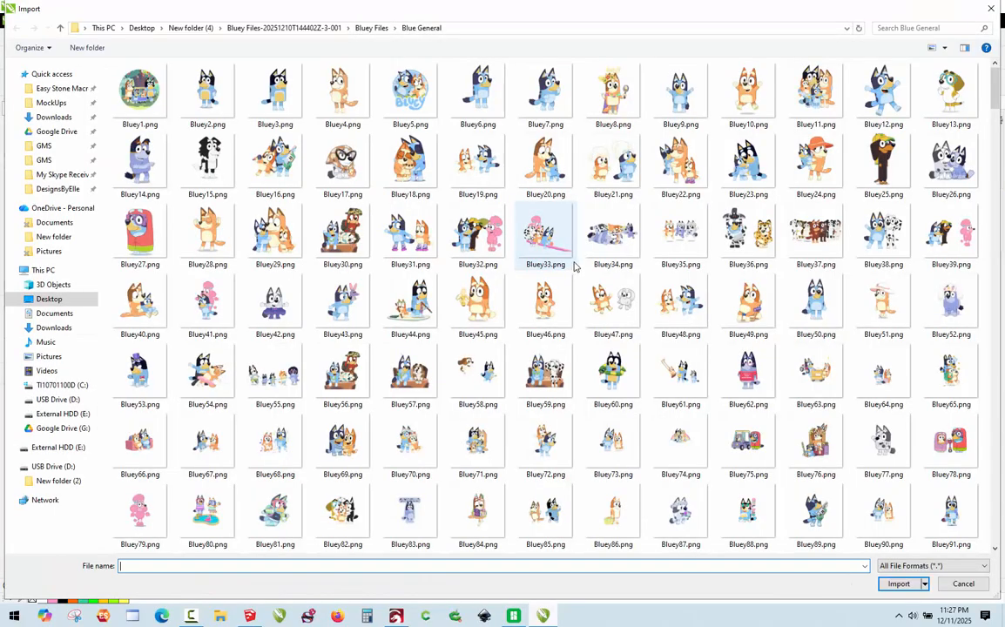
pyautogui.doubleClick(883, 91)
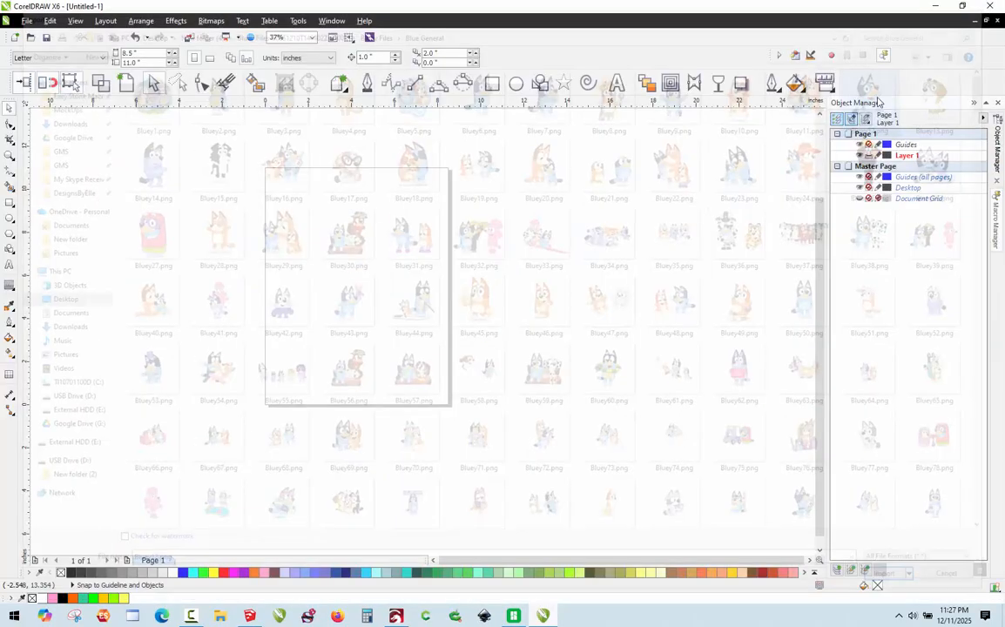
pyautogui.click(328, 230)
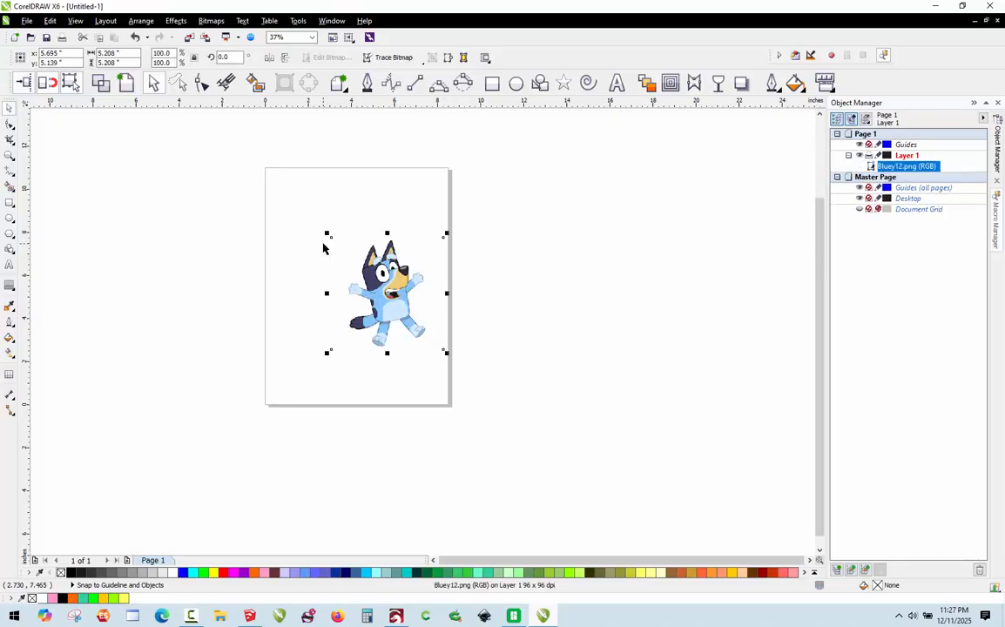
# Step: Start an outline trace of the imported bitmap using the Low Quality Image preset
pyautogui.scroll(2, 323, 249)
pyautogui.scroll(2, 418, 290)
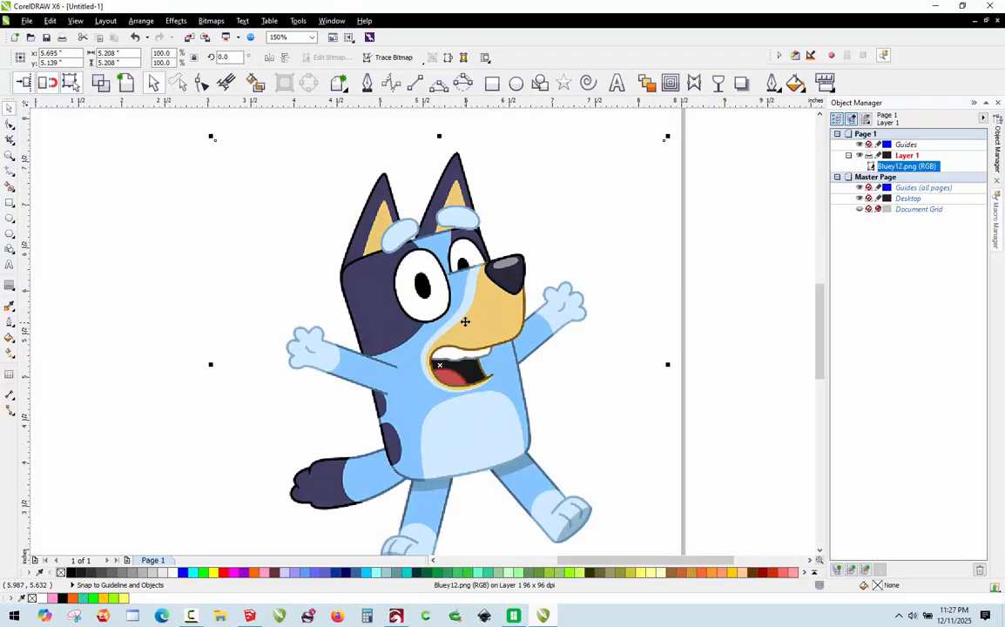
pyautogui.click(367, 57)
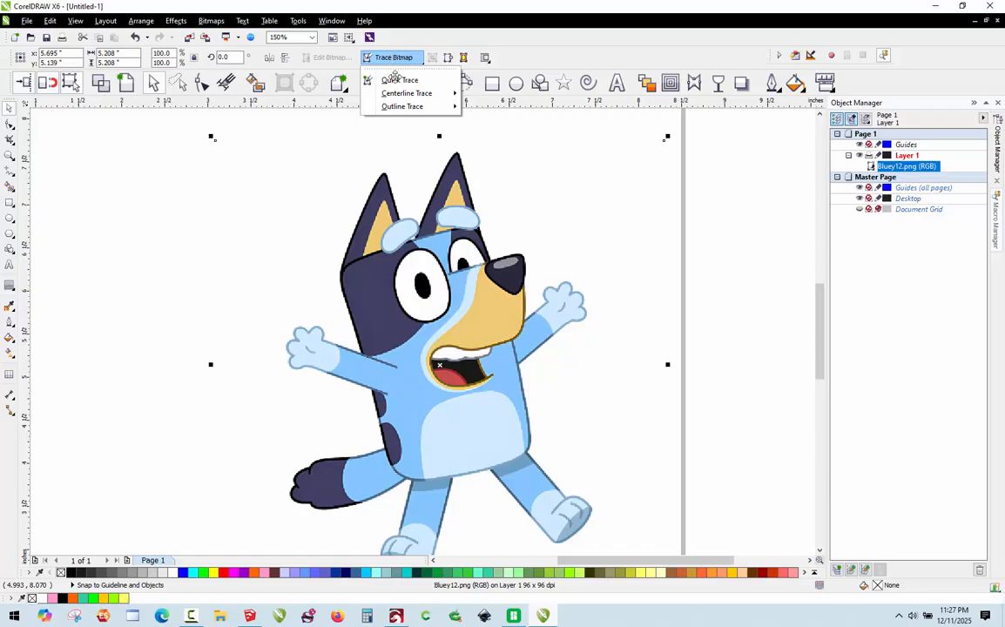
pyautogui.moveTo(425, 108)
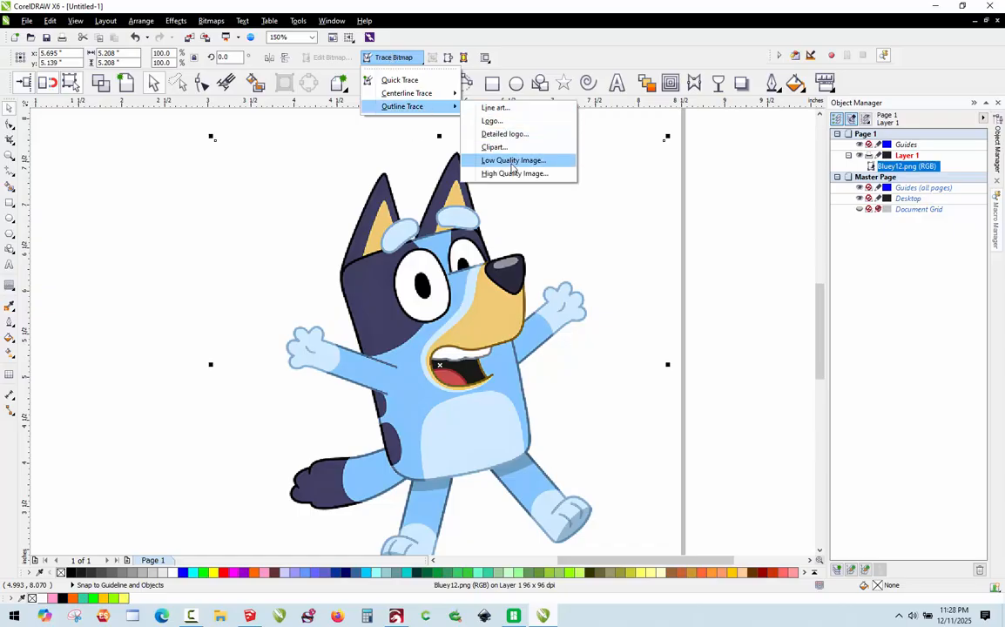
pyautogui.click(470, 159)
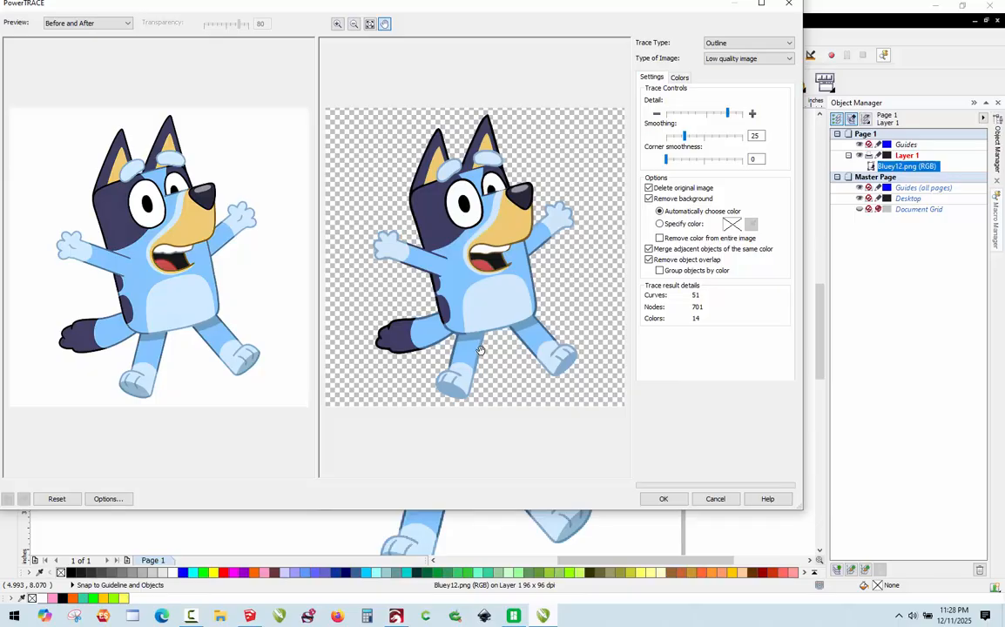
# Step: Set the trace smoothing to 73 and reduce the number of trace colors to 5
pyautogui.moveTo(684, 136); pyautogui.dragTo(721, 135)
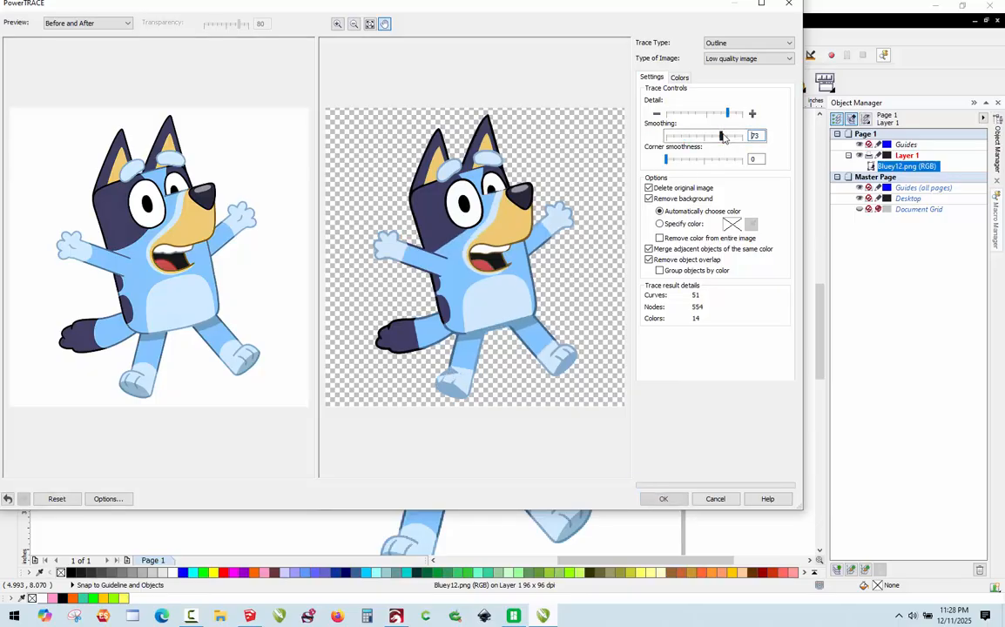
pyautogui.click(678, 78)
pyautogui.click(771, 113)
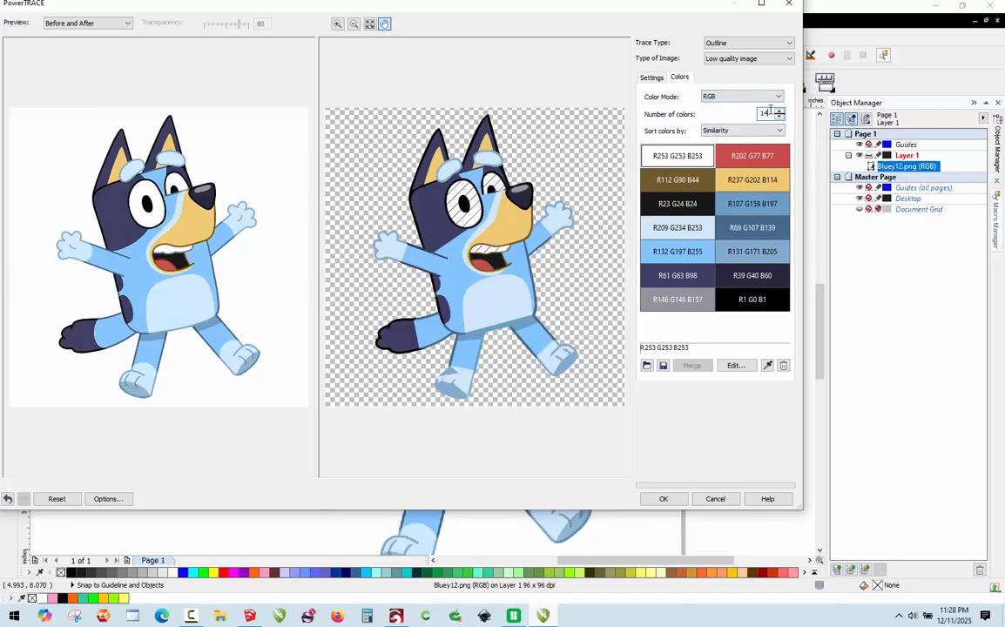
pyautogui.press('BackSpace')
pyautogui.press('BackSpace')
pyautogui.write('5')
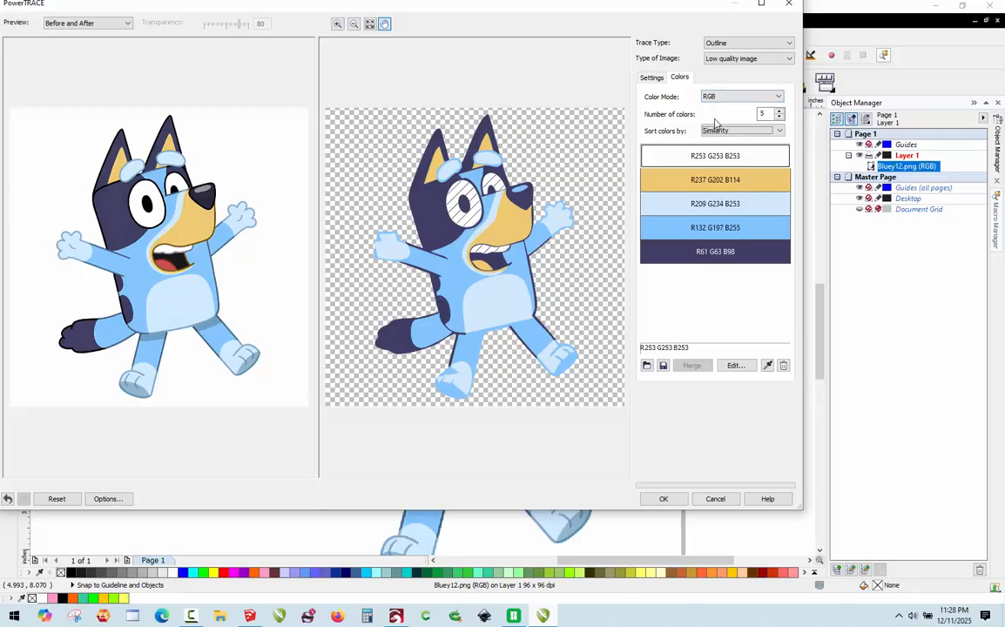
# Step: Set the trace smoothing to 17, raise the corner smoothness slightly, and apply the trace
pyautogui.click(652, 77)
pyautogui.click(685, 137)
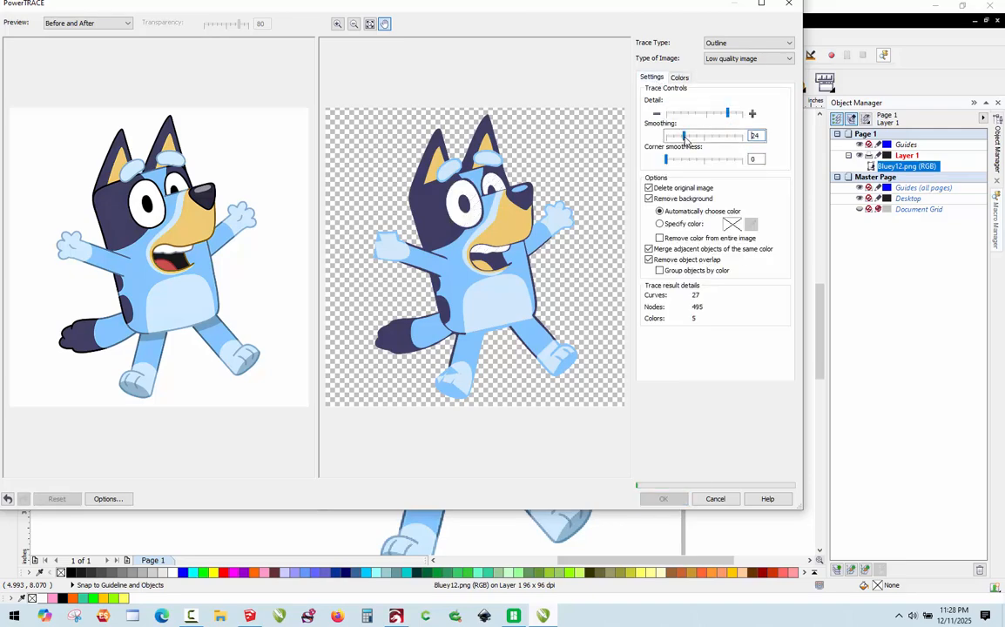
pyautogui.moveTo(685, 137); pyautogui.dragTo(680, 136)
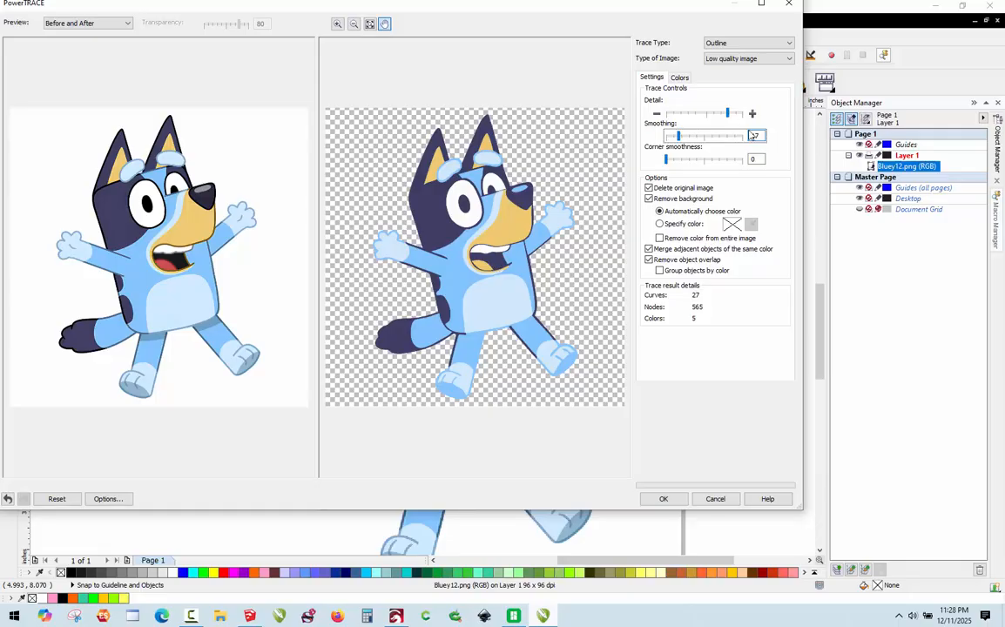
pyautogui.moveTo(667, 159); pyautogui.dragTo(671, 158)
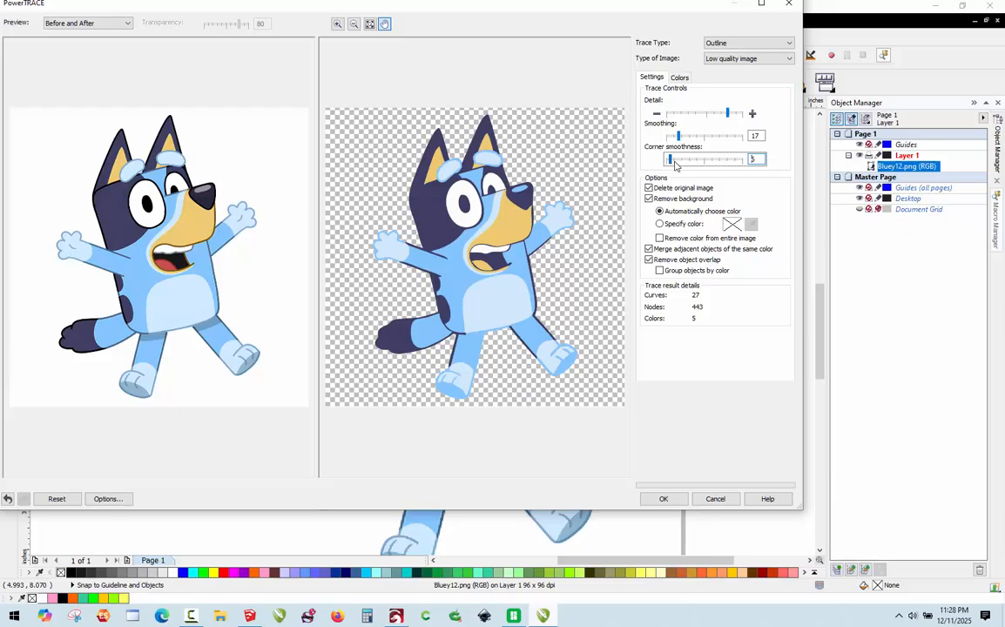
pyautogui.click(675, 160)
pyautogui.moveTo(674, 163); pyautogui.dragTo(681, 165)
pyautogui.click(679, 78)
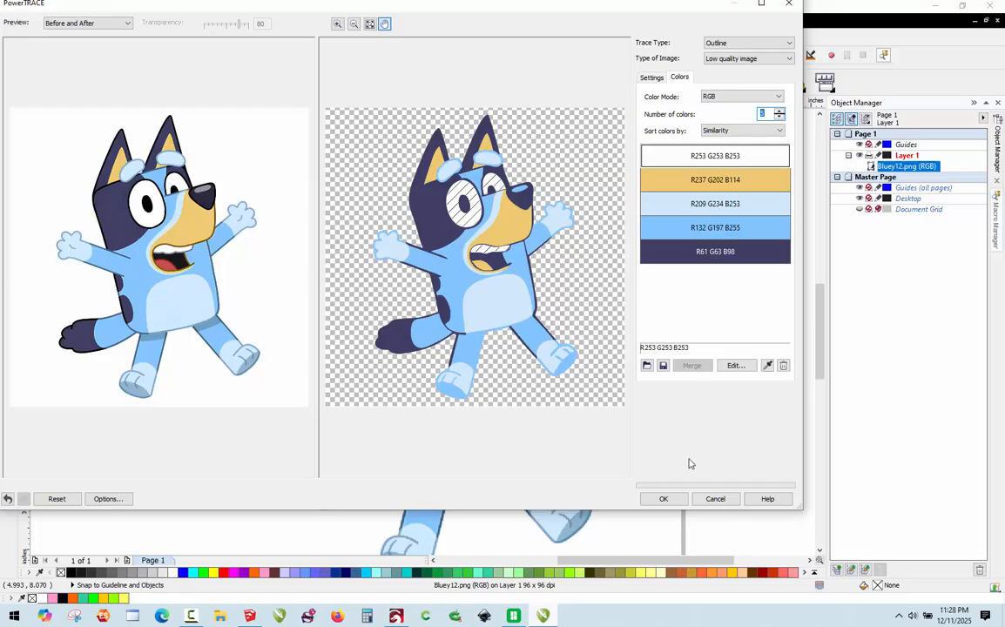
pyautogui.click(667, 500)
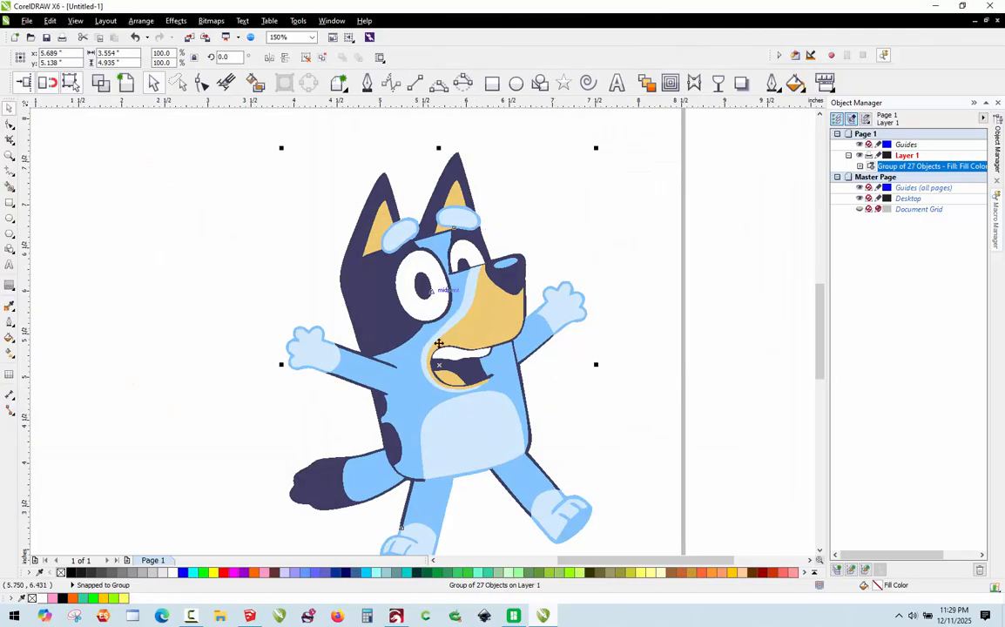
# Step: Inspect the traced outlines in wireframe view, return to the full-color view and deselect the group
pyautogui.scroll(-2, 482, 283)
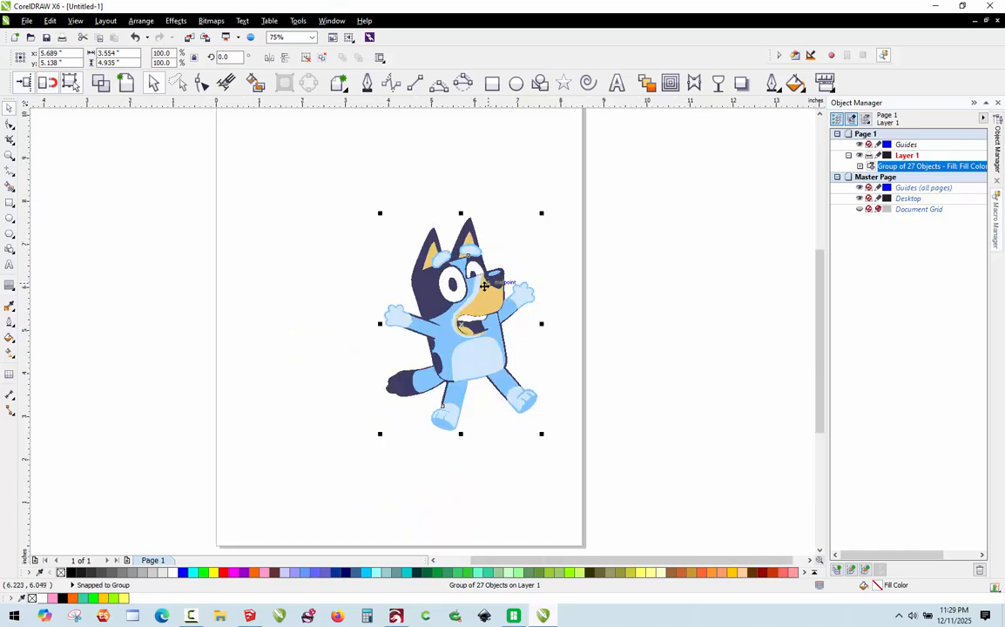
pyautogui.click(101, 84)
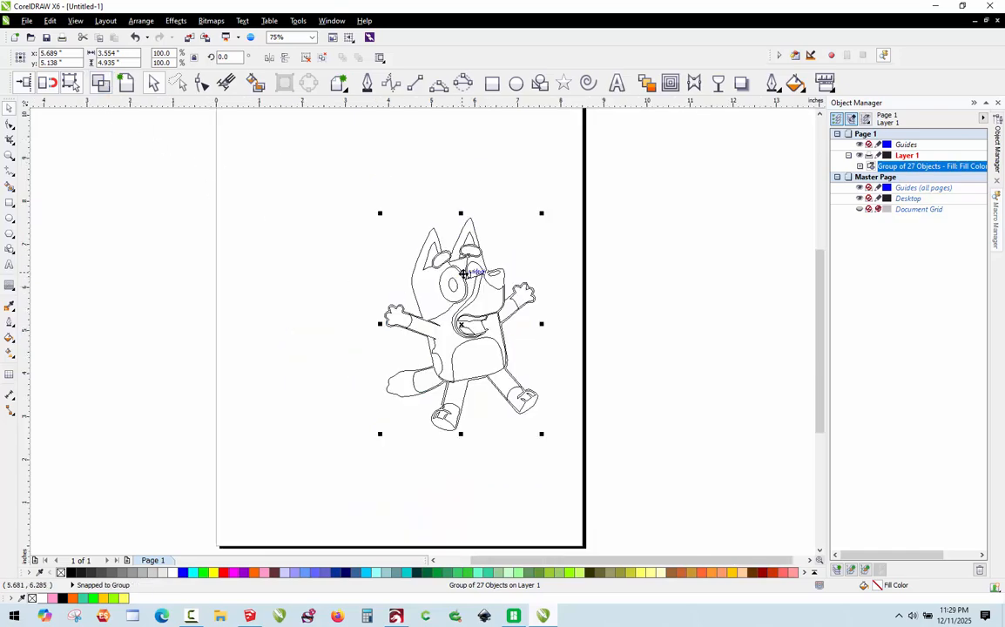
pyautogui.click(126, 82)
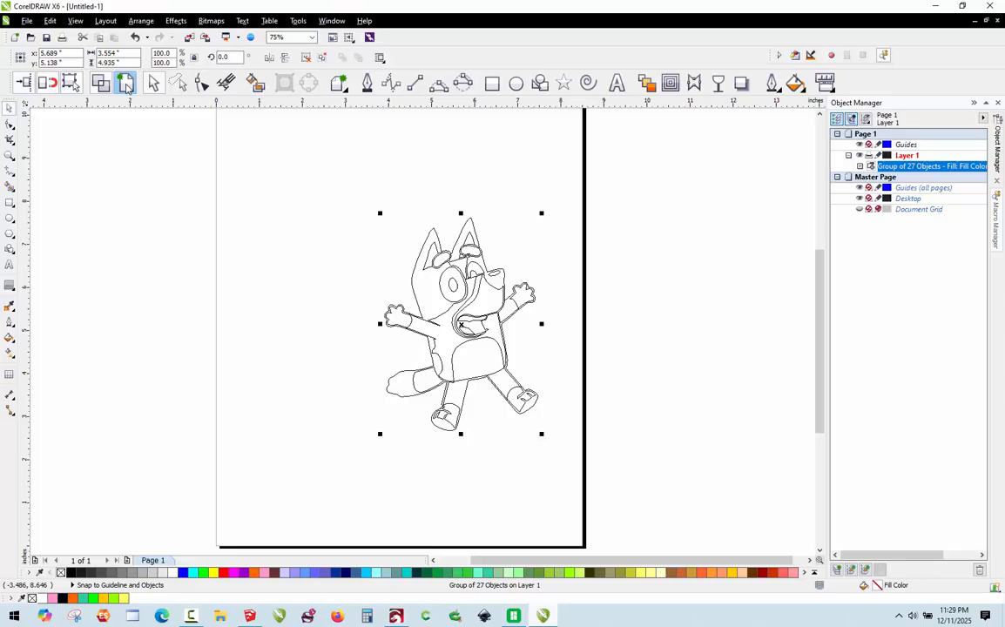
pyautogui.click(557, 253)
# Step: Ungroup the traced group into separate curves and clear the selection
pyautogui.scroll(2, 493, 306)
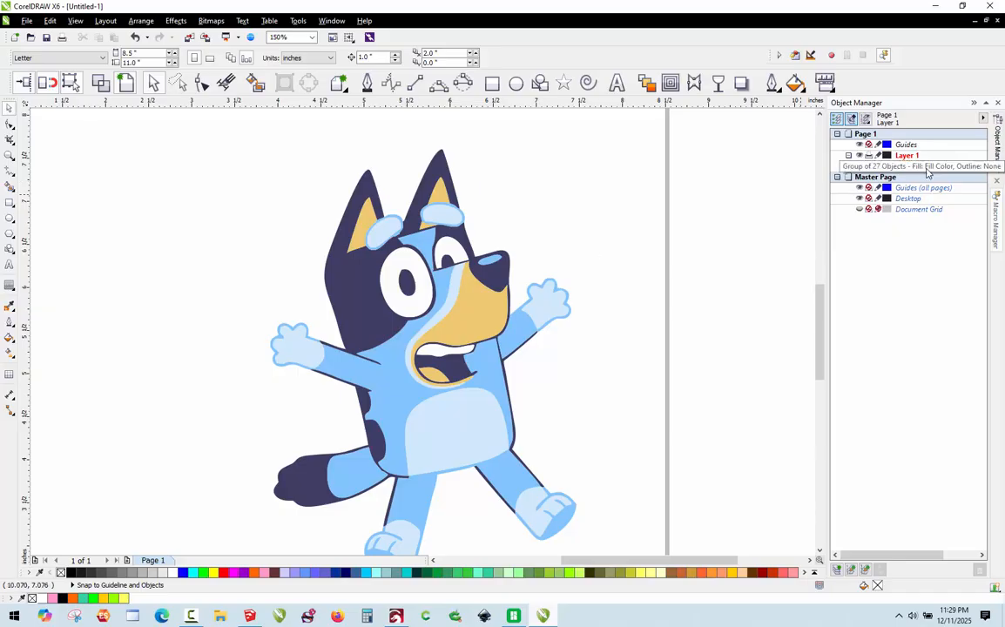
pyautogui.click(922, 166)
pyautogui.rightClick(922, 169)
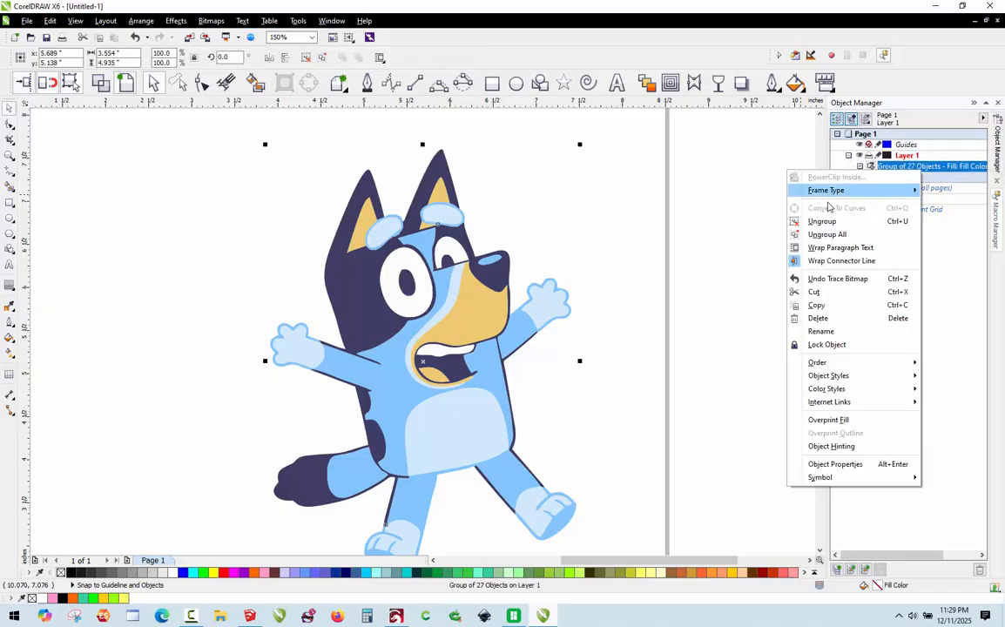
pyautogui.click(845, 225)
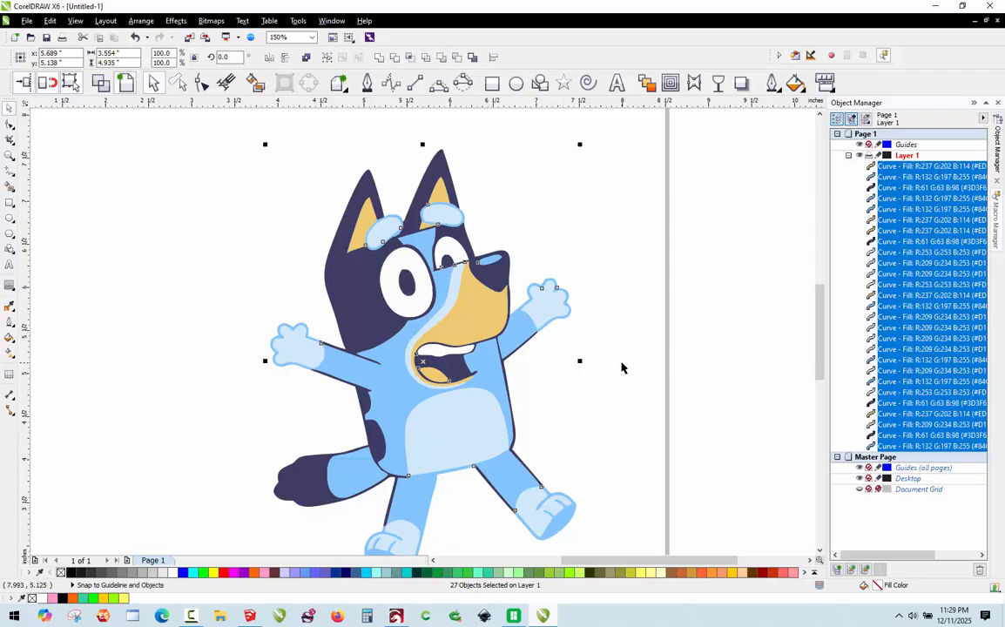
pyautogui.click(554, 372)
# Step: Weld the light blue stripe along the snout to the tan muzzle shape, keeping the tan fill
pyautogui.scroll(2, 409, 335)
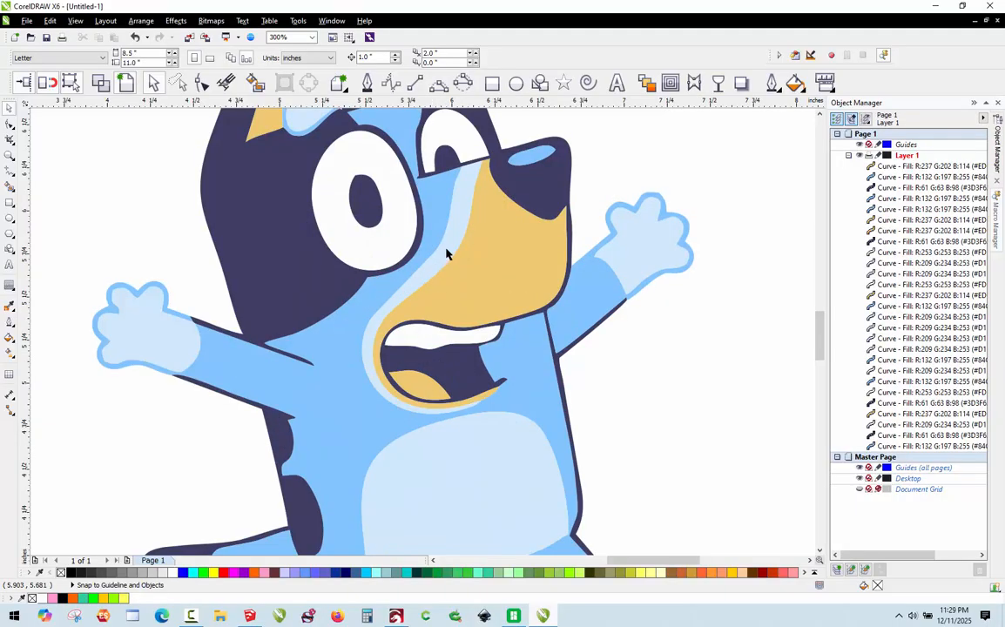
pyautogui.click(453, 234)
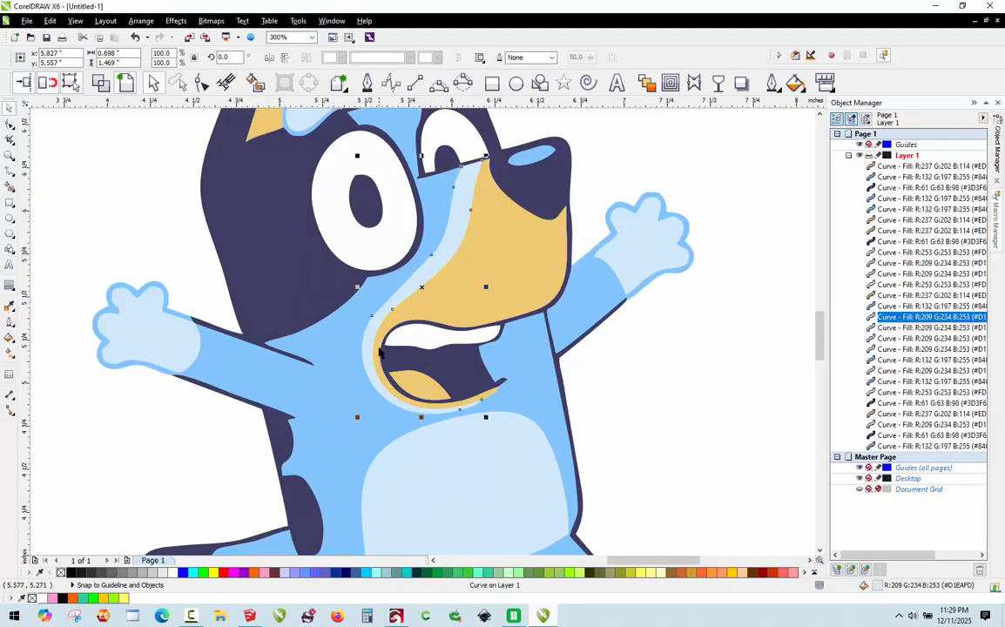
pyautogui.keyDown('shift'); pyautogui.click(479, 231); pyautogui.keyUp('shift')
pyautogui.click(379, 57)
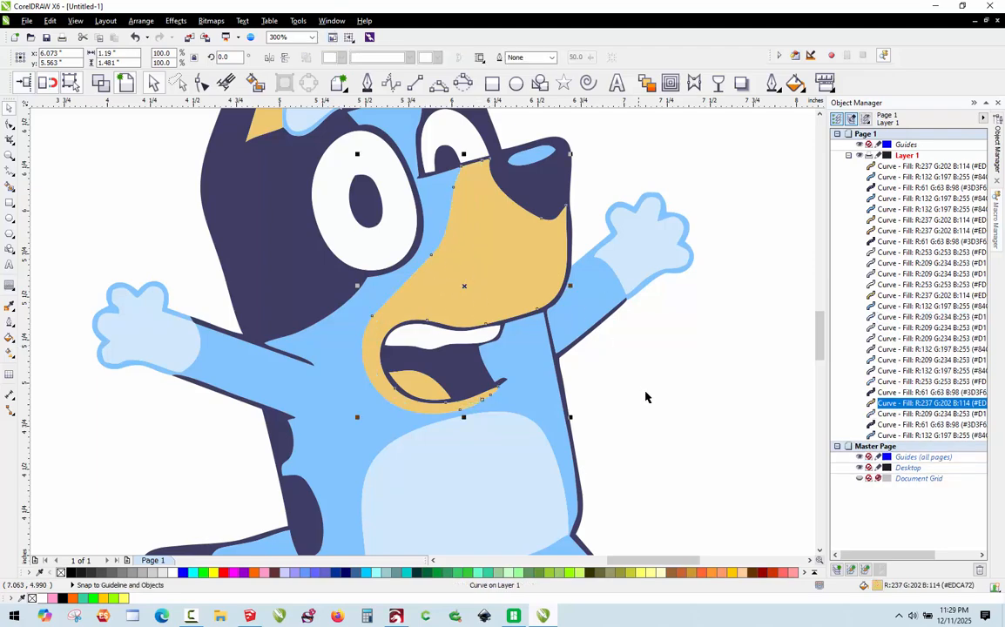
pyautogui.click(585, 242)
# Step: Move the light blue paw fill away from the tail-side arm, undo the move and keep that fill selected
pyautogui.scroll(-2, 585, 242)
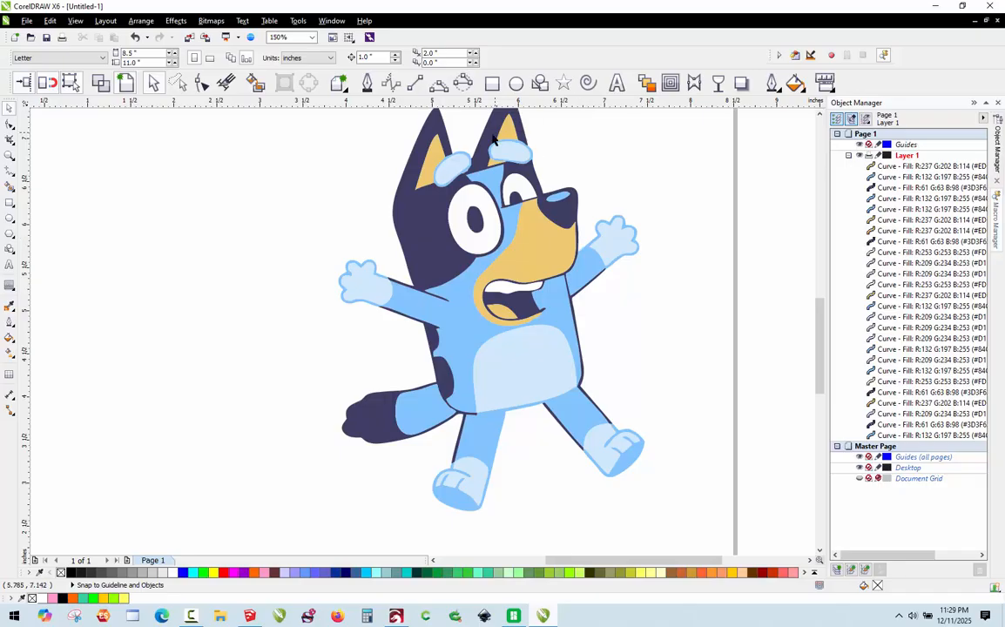
pyautogui.scroll(2, 493, 139)
pyautogui.scroll(-2, 427, 200)
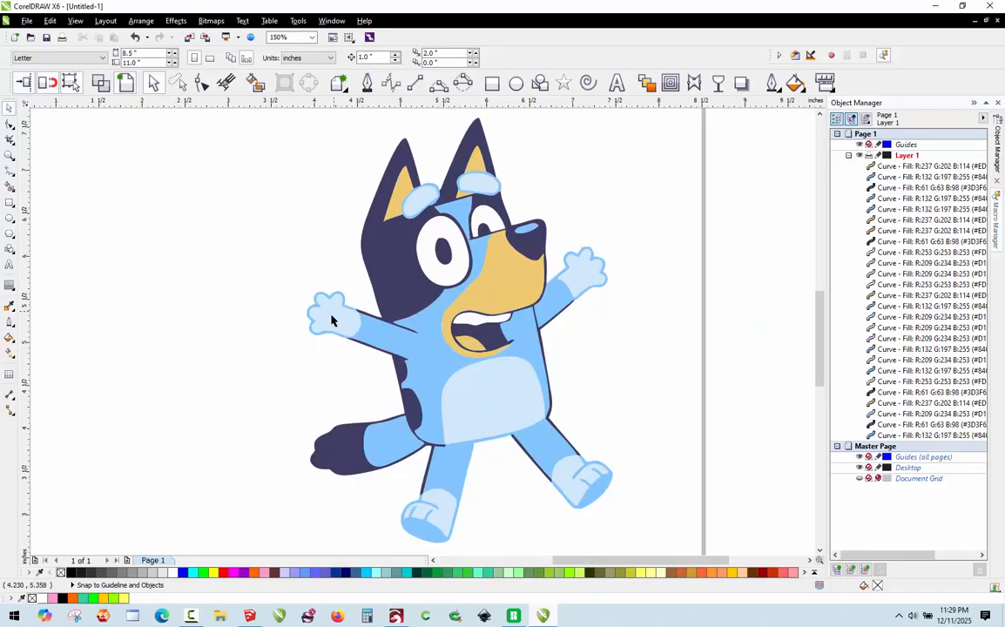
pyautogui.moveTo(331, 322); pyautogui.dragTo(254, 329)
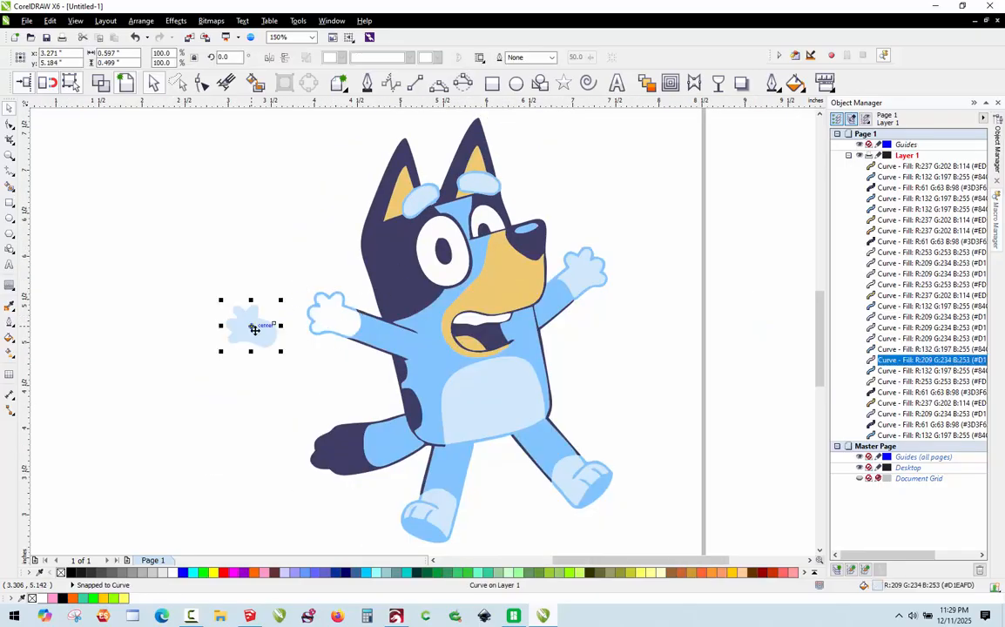
pyautogui.hotkey('ctrl', 'z')
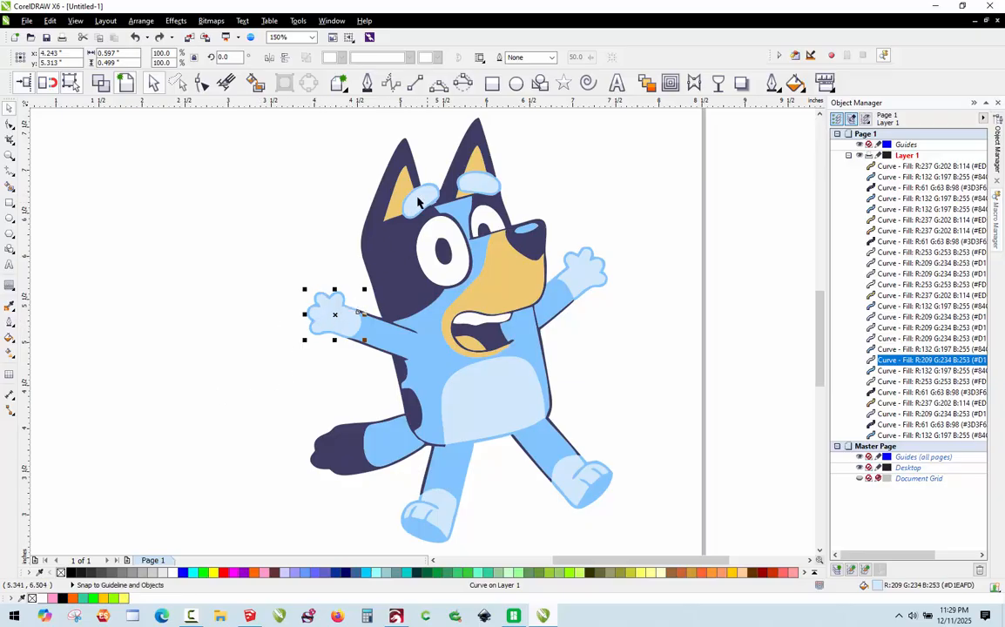
# Step: Weld the light blue paws, eyebrows, feet and belly with the white eyes and teeth, and fill the result pink (R255 G153 B204)
pyautogui.keyDown('shift'); pyautogui.click(418, 199); pyautogui.keyUp('shift')
pyautogui.keyDown('shift'); pyautogui.click(458, 338); pyautogui.keyUp('shift')
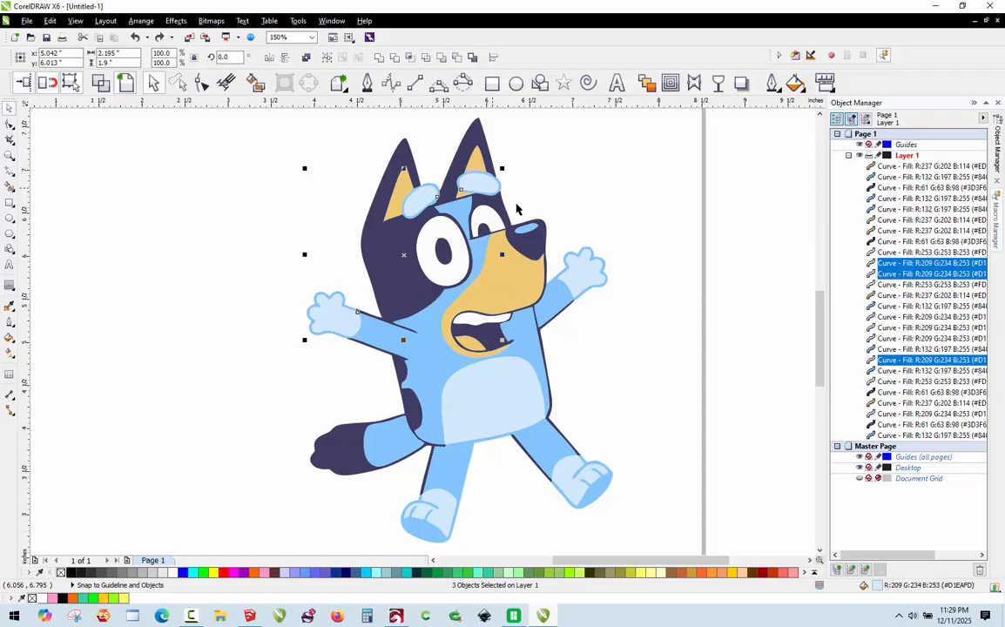
pyautogui.keyDown('shift'); pyautogui.click(579, 276); pyautogui.keyUp('shift')
pyautogui.keyDown('shift'); pyautogui.click(570, 482); pyautogui.keyUp('shift')
pyautogui.keyDown('shift'); pyautogui.click(445, 512); pyautogui.keyUp('shift')
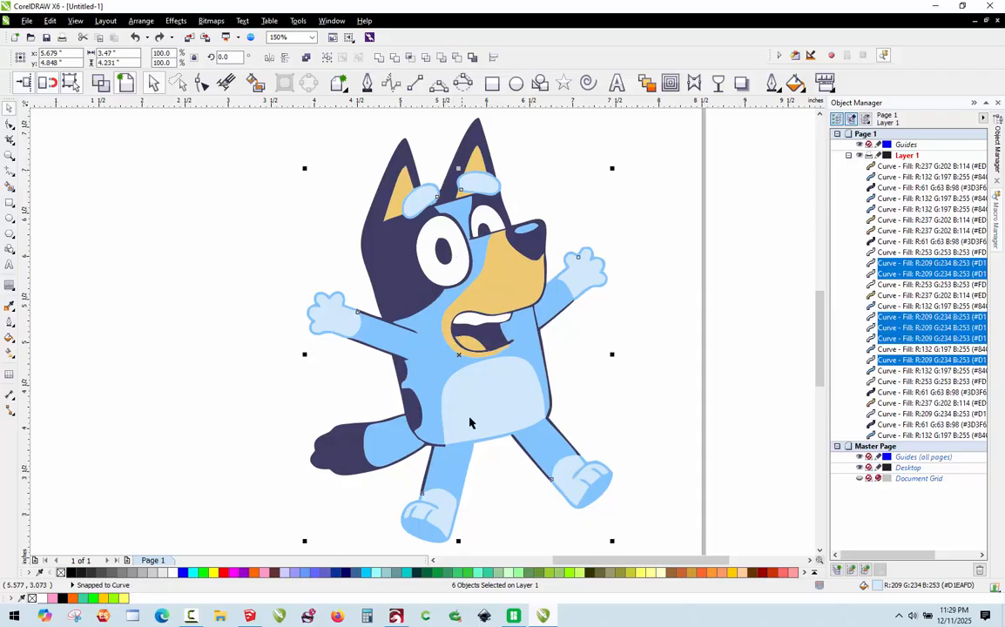
pyautogui.keyDown('shift'); pyautogui.click(493, 380); pyautogui.keyUp('shift')
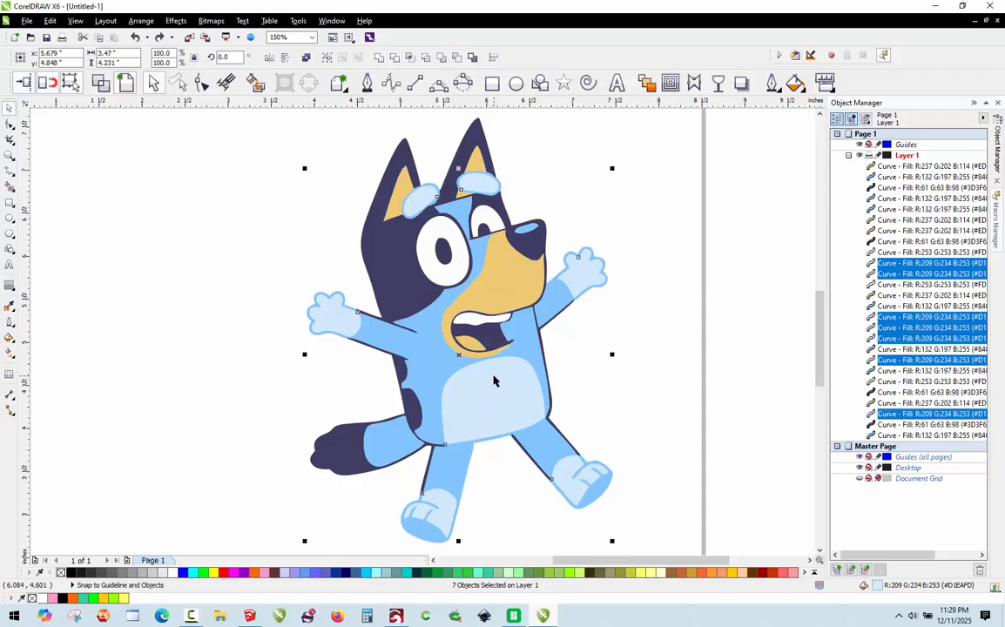
pyautogui.keyDown('shift'); pyautogui.click(471, 322); pyautogui.keyUp('shift')
pyautogui.keyDown('shift'); pyautogui.click(444, 277); pyautogui.keyUp('shift')
pyautogui.keyDown('shift'); pyautogui.click(485, 227); pyautogui.keyUp('shift')
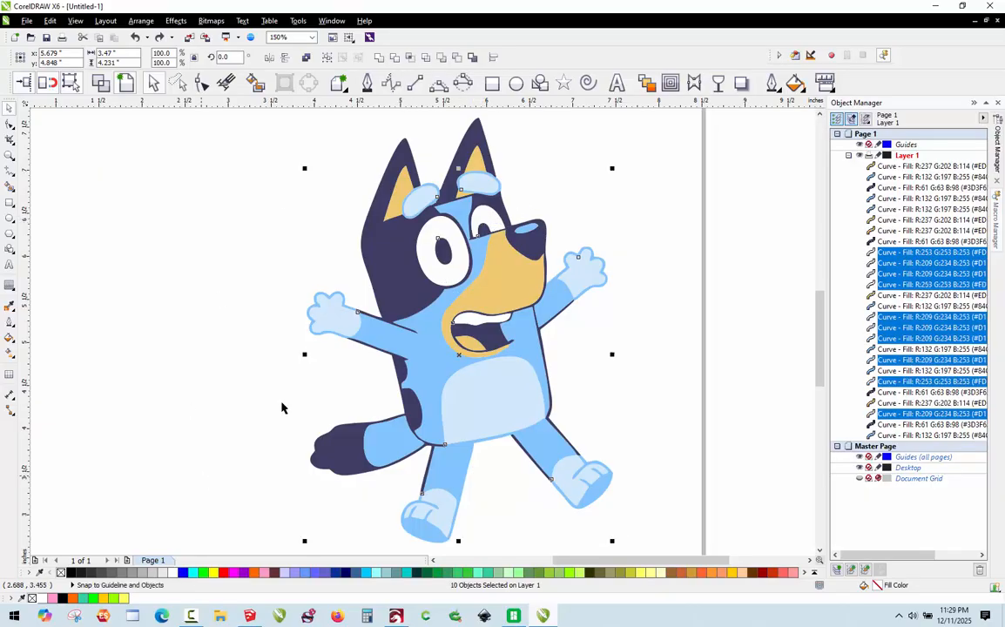
pyautogui.click(379, 60)
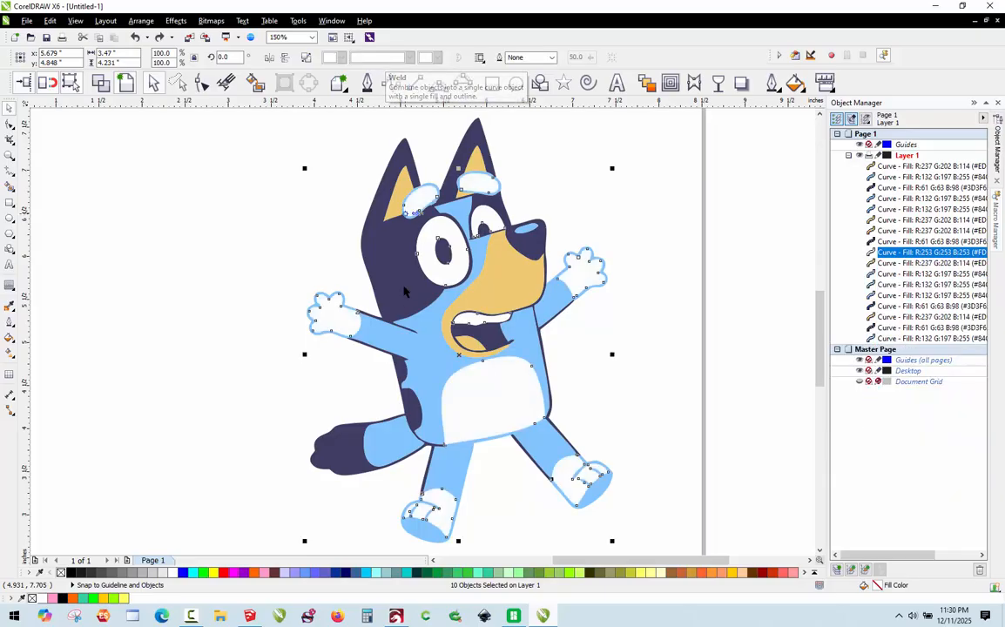
pyautogui.click(265, 573)
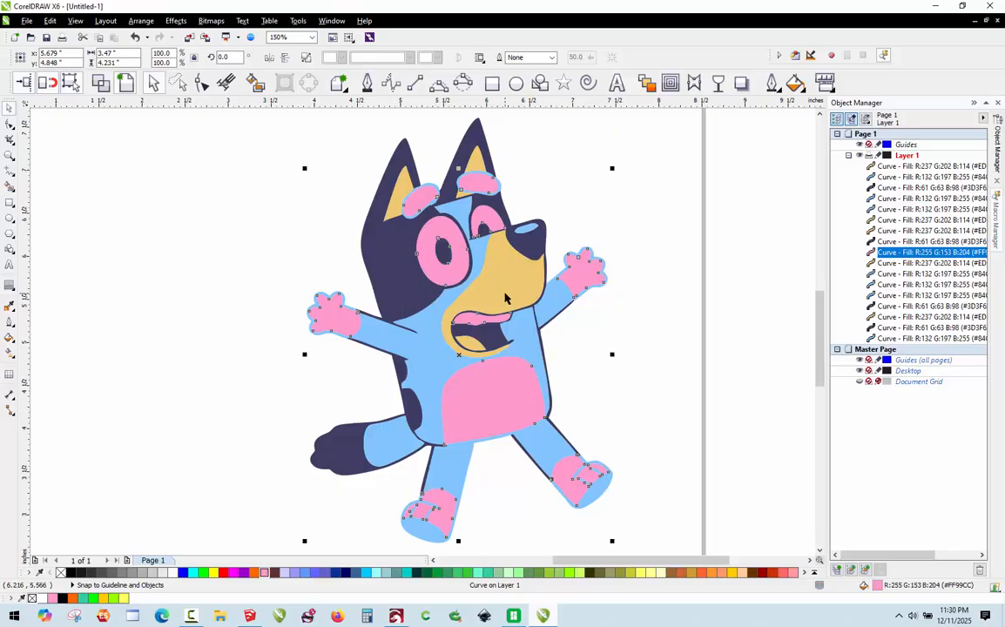
# Step: Weld the tan muzzle, lower mouth shape and inner ear pieces, including both parts of the ear crossed by an eyebrow, into one curve
pyautogui.click(652, 316)
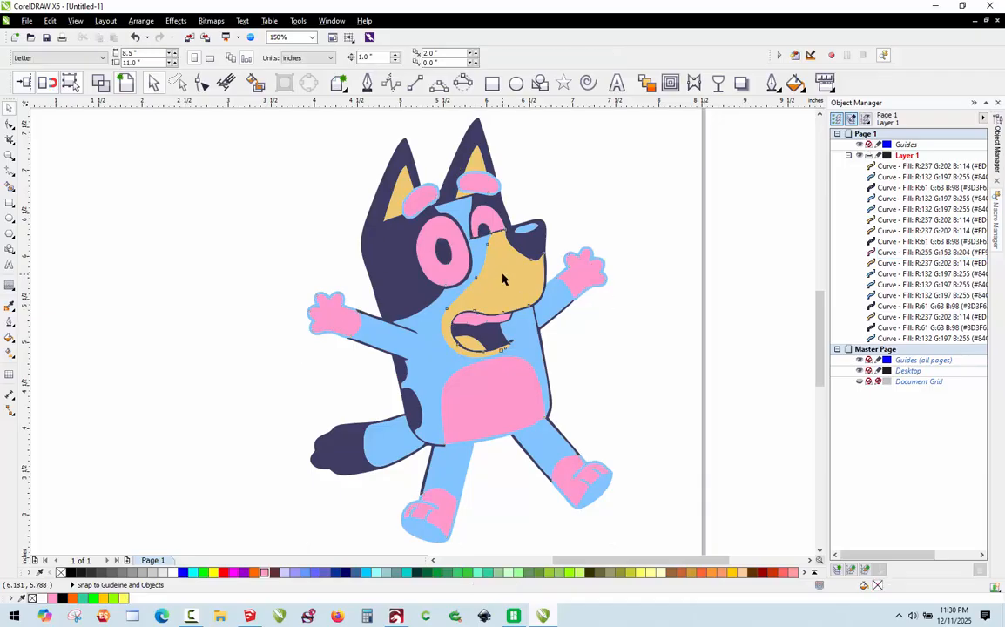
pyautogui.click(477, 327)
pyautogui.keyDown('shift'); pyautogui.click(472, 343); pyautogui.keyUp('shift')
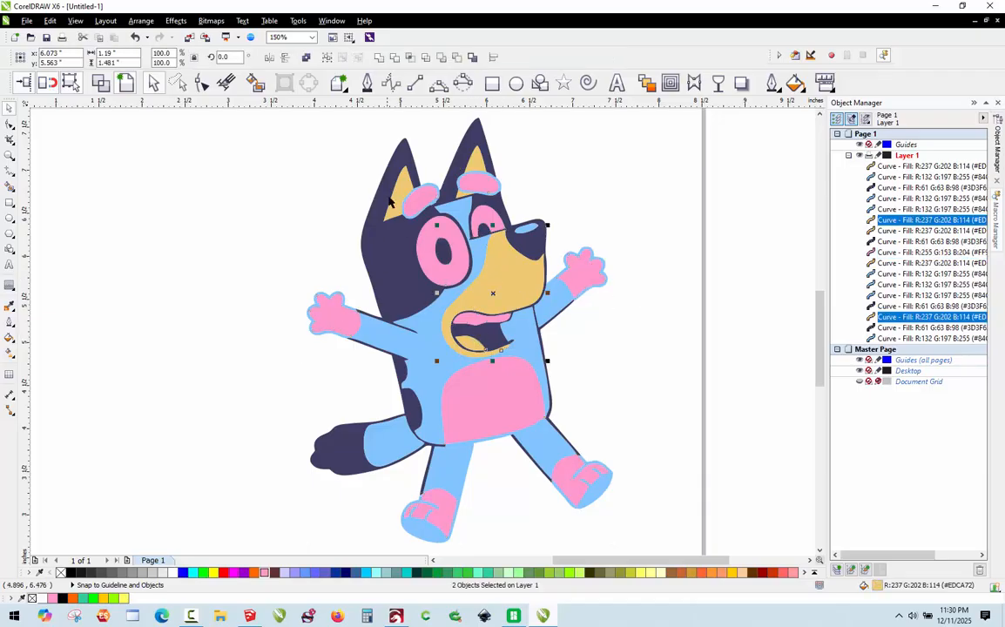
pyautogui.scroll(1, 395, 188)
pyautogui.keyDown('shift'); pyautogui.click(416, 177); pyautogui.keyUp('shift')
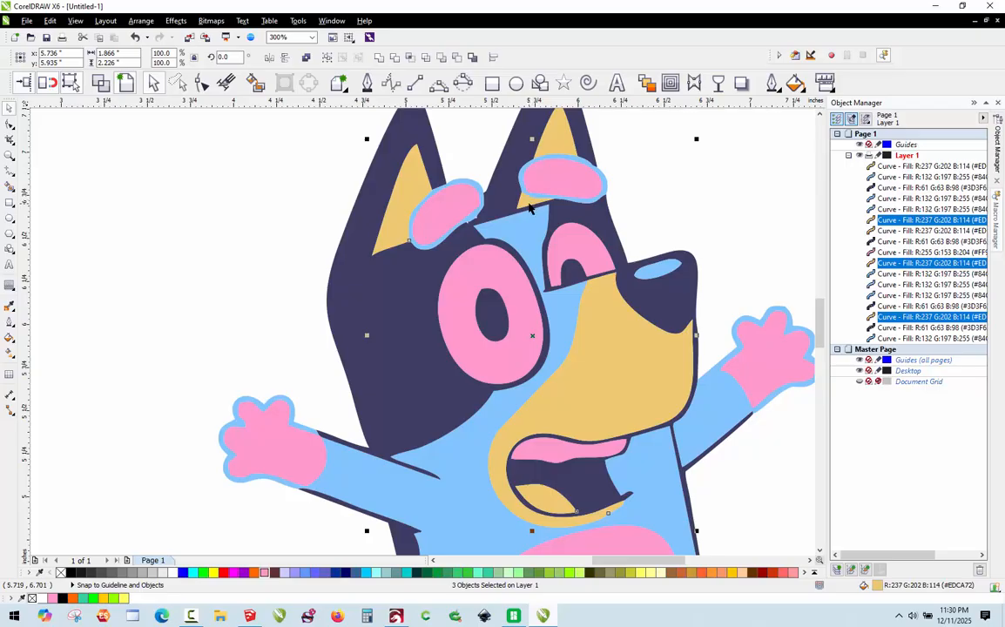
pyautogui.keyDown('shift'); pyautogui.click(525, 202); pyautogui.keyUp('shift')
pyautogui.keyDown('shift'); pyautogui.click(566, 143); pyautogui.keyUp('shift')
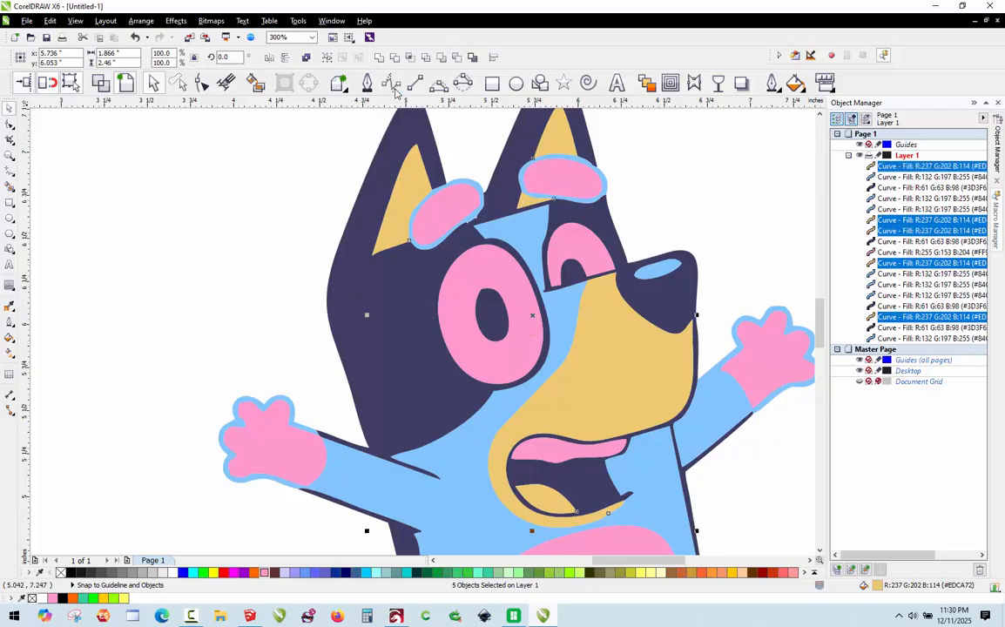
pyautogui.click(379, 58)
# Step: Move the welded tan shape off the page to check its parts, and undo the move
pyautogui.scroll(-2, 420, 231)
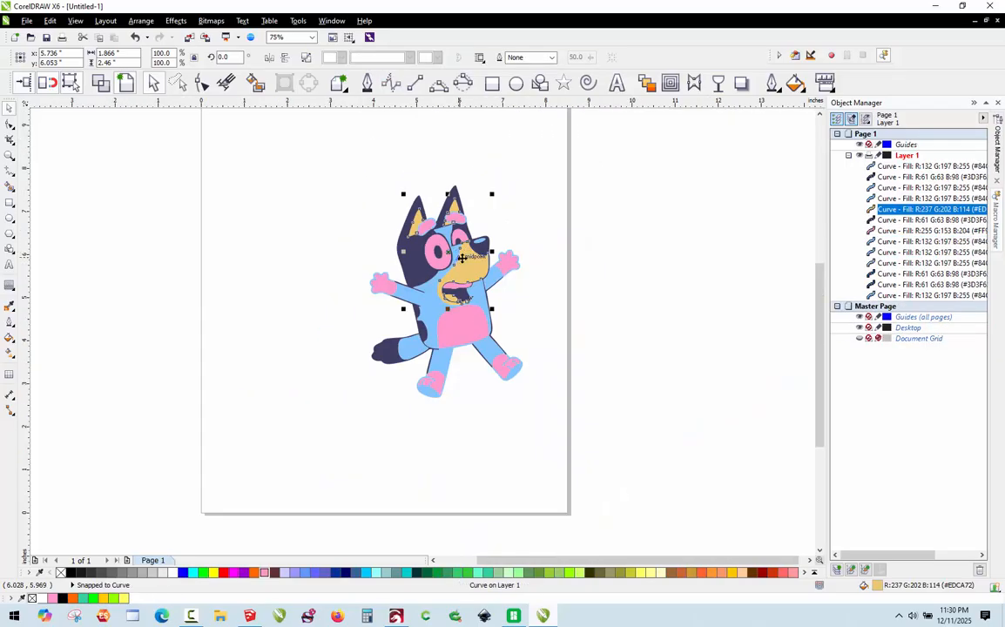
pyautogui.moveTo(462, 258); pyautogui.dragTo(636, 263)
pyautogui.scroll(1, 449, 223)
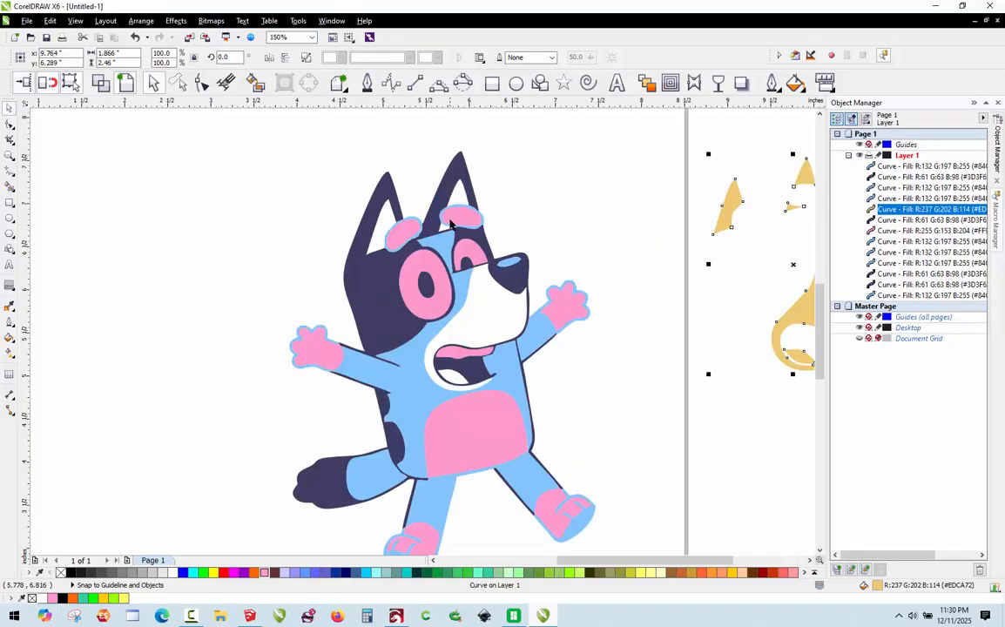
pyautogui.hotkey('ctrl', 'z')
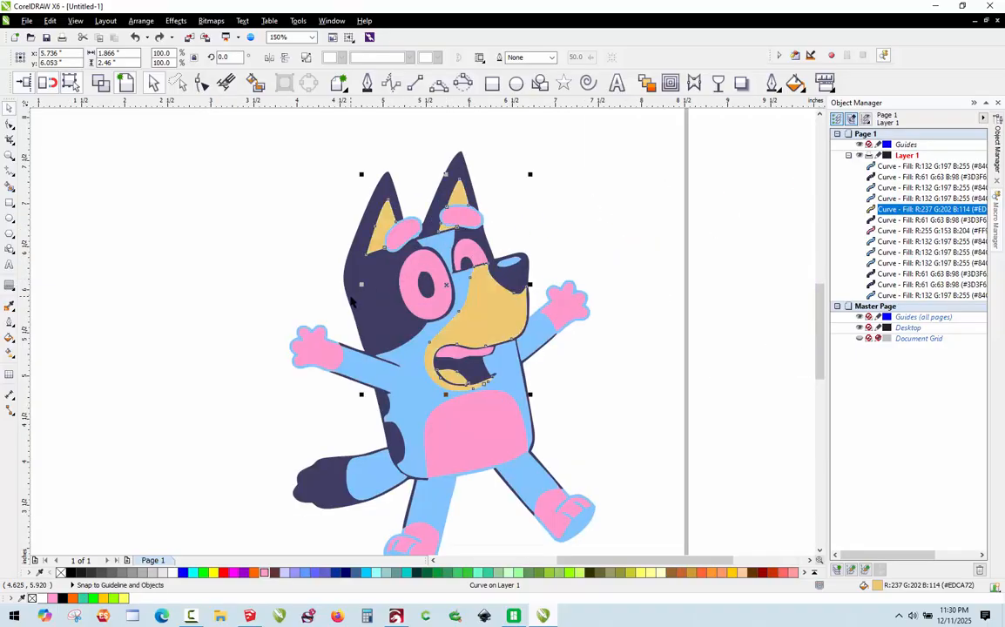
# Step: Select the dark head piece and the dark inner line of the leg farthest from the tail, checking them with trial moves that are undone
pyautogui.click(353, 290)
pyautogui.moveTo(353, 289); pyautogui.dragTo(129, 289)
pyautogui.hotkey('ctrl', 'z')
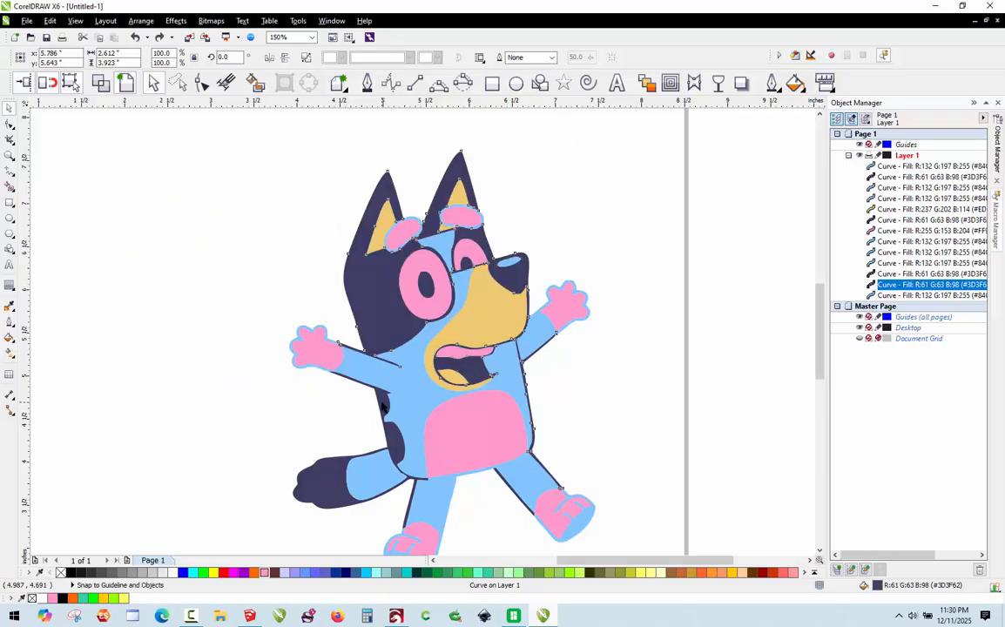
pyautogui.keyDown('shift'); pyautogui.click(336, 473); pyautogui.keyUp('shift')
pyautogui.keyDown('shift'); pyautogui.click(327, 484); pyautogui.keyUp('shift')
pyautogui.scroll(2, 517, 493)
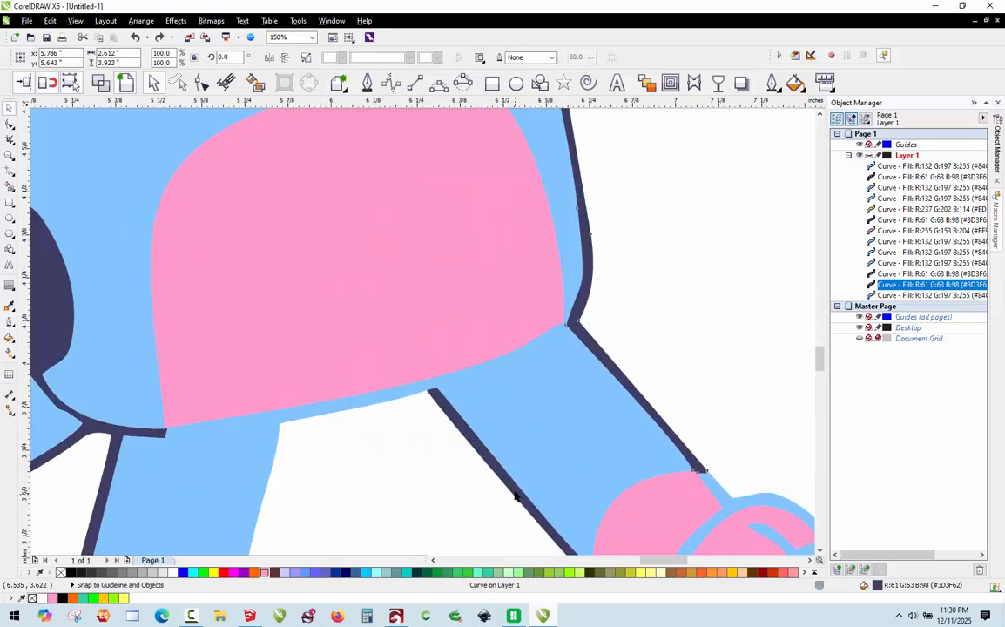
pyautogui.keyDown('shift'); pyautogui.click(511, 493); pyautogui.keyUp('shift')
pyautogui.scroll(-4, 584, 426)
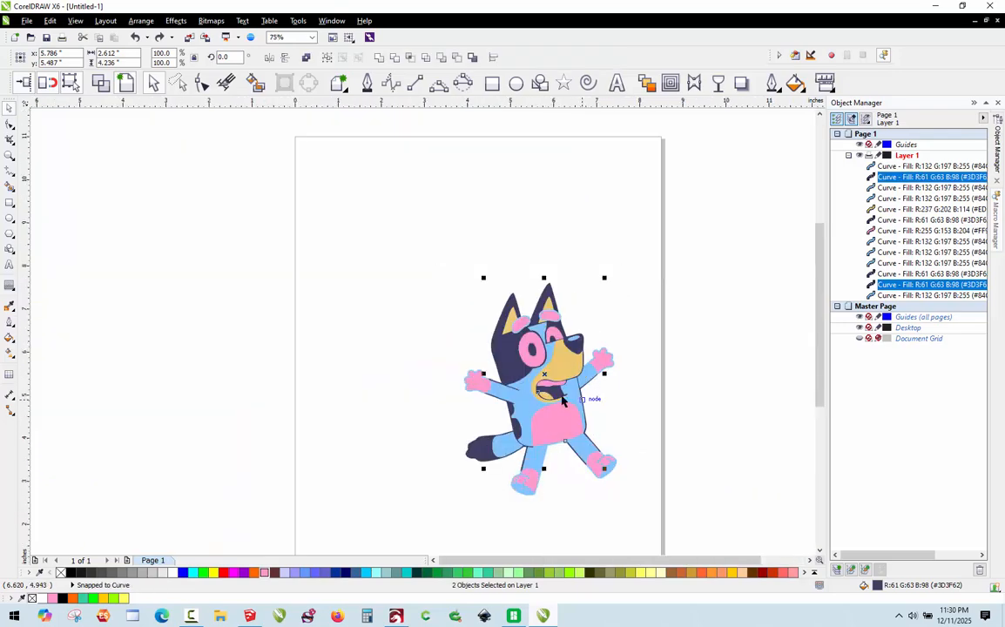
pyautogui.moveTo(545, 381); pyautogui.dragTo(331, 396)
pyautogui.hotkey('ctrl', 'z')
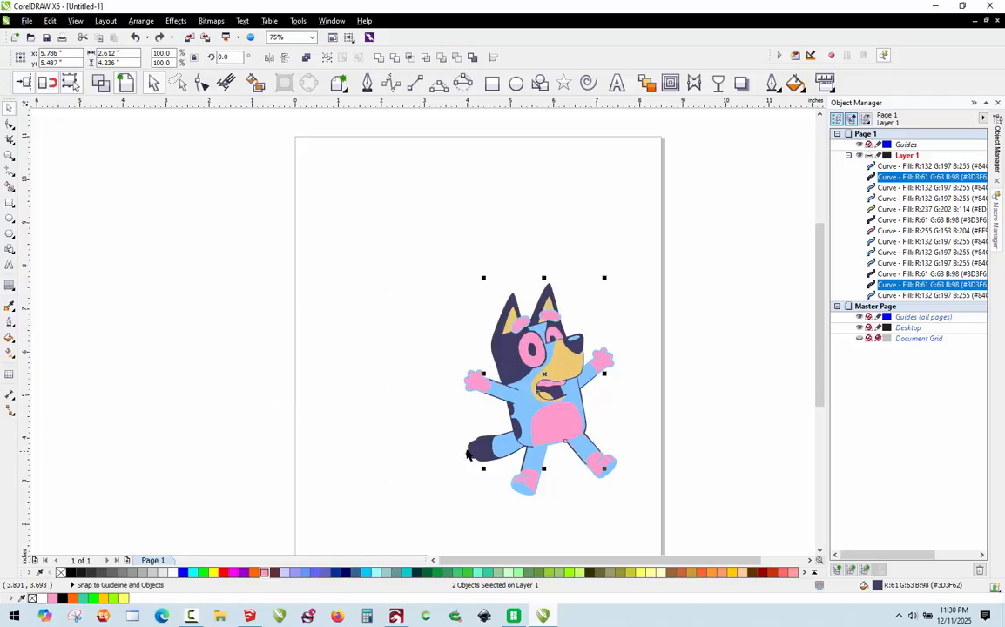
# Step: Add the dark tail piece and the large eye's pupil to the selection and weld all the dark shapes into one curve
pyautogui.keyDown('shift'); pyautogui.click(440, 407); pyautogui.keyUp('shift')
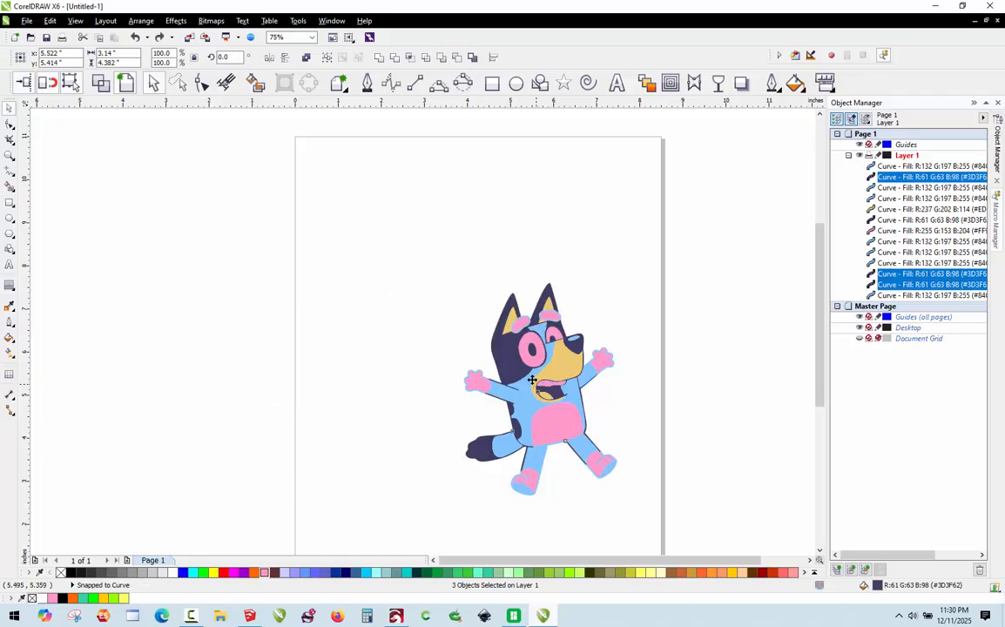
pyautogui.moveTo(530, 379); pyautogui.dragTo(258, 451)
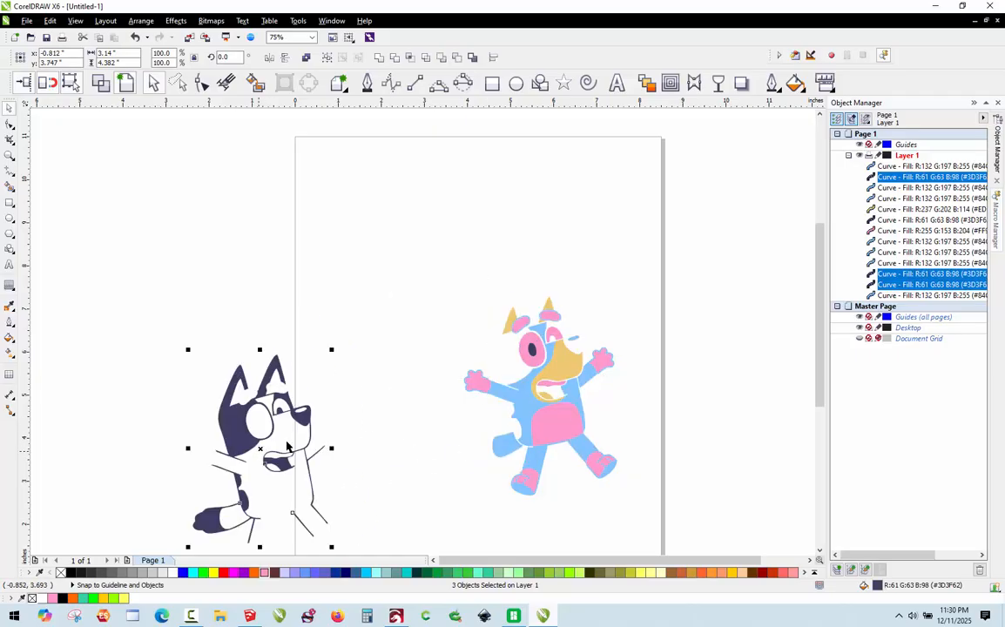
pyautogui.hotkey('ctrl', 'z')
pyautogui.scroll(3, 503, 386)
pyautogui.keyDown('shift'); pyautogui.click(504, 383); pyautogui.keyUp('shift')
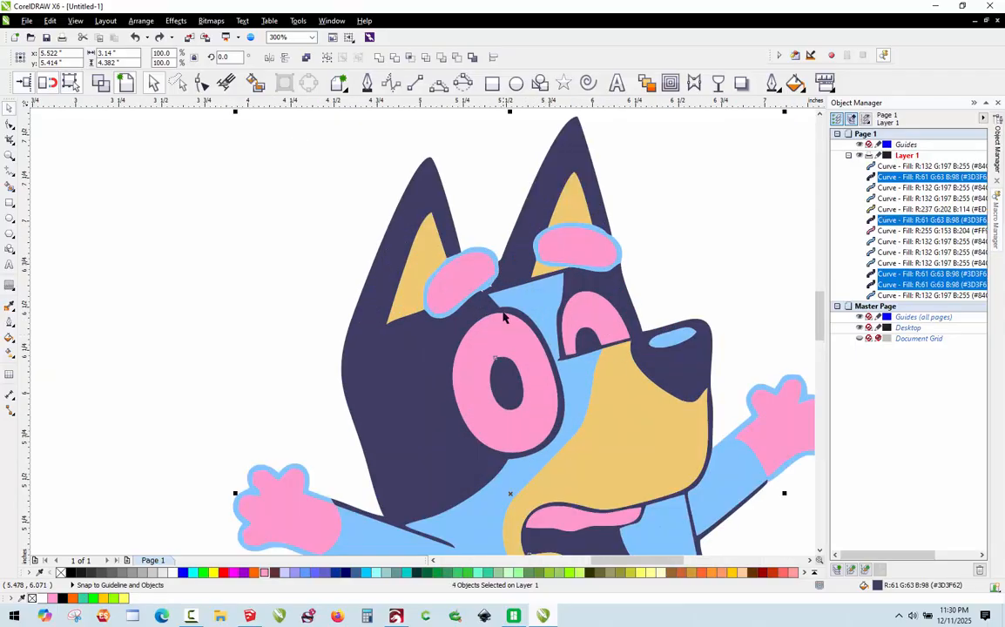
pyautogui.click(380, 59)
# Step: Move the welded dark shape away from the figure to check it, undo the move and clear the selection
pyautogui.scroll(-1, 455, 197)
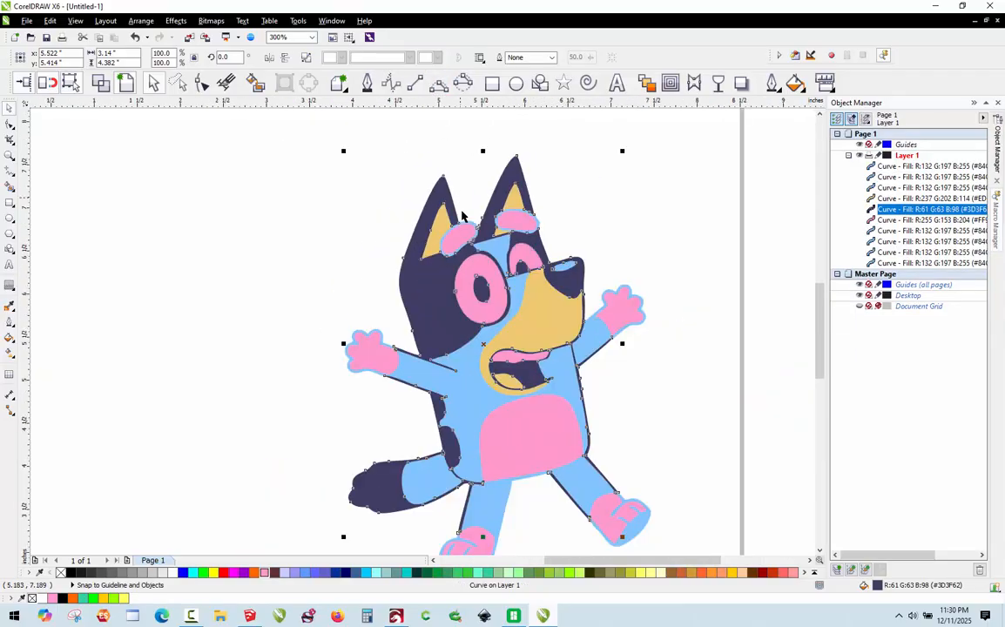
pyautogui.moveTo(422, 300); pyautogui.dragTo(170, 313)
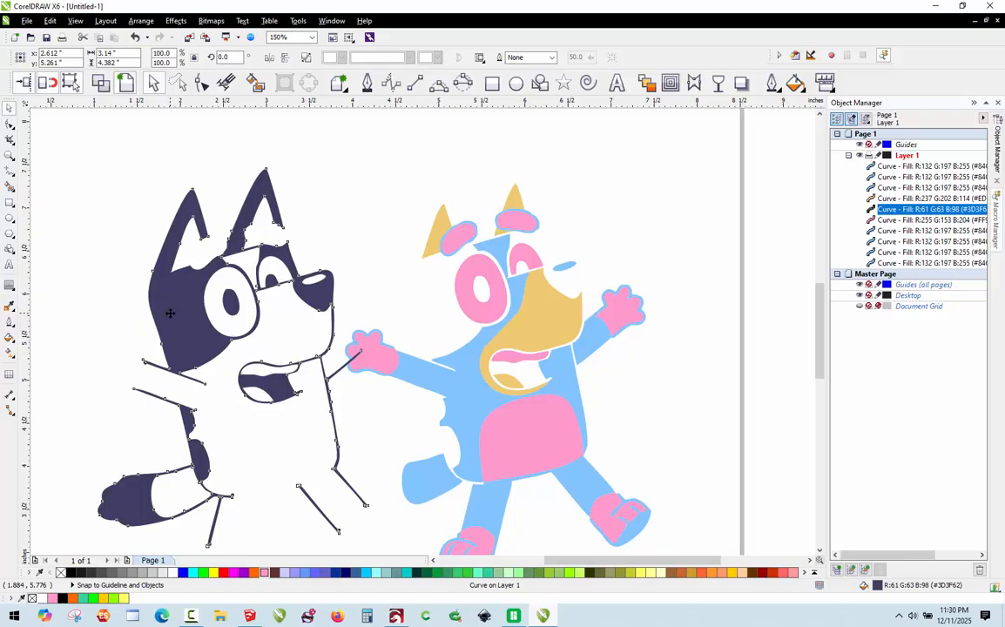
pyautogui.hotkey('ctrl', 'z')
pyautogui.click(199, 316)
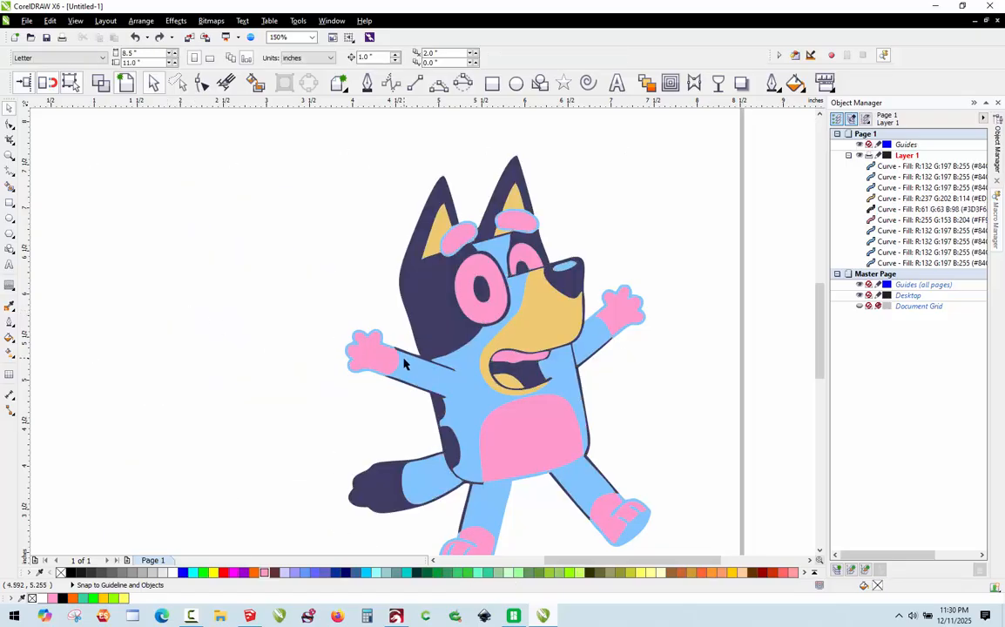
# Step: Select the light blue body, tail section and the foot farthest from the tail, checking them with trial moves that are undone
pyautogui.moveTo(419, 377); pyautogui.dragTo(225, 352)
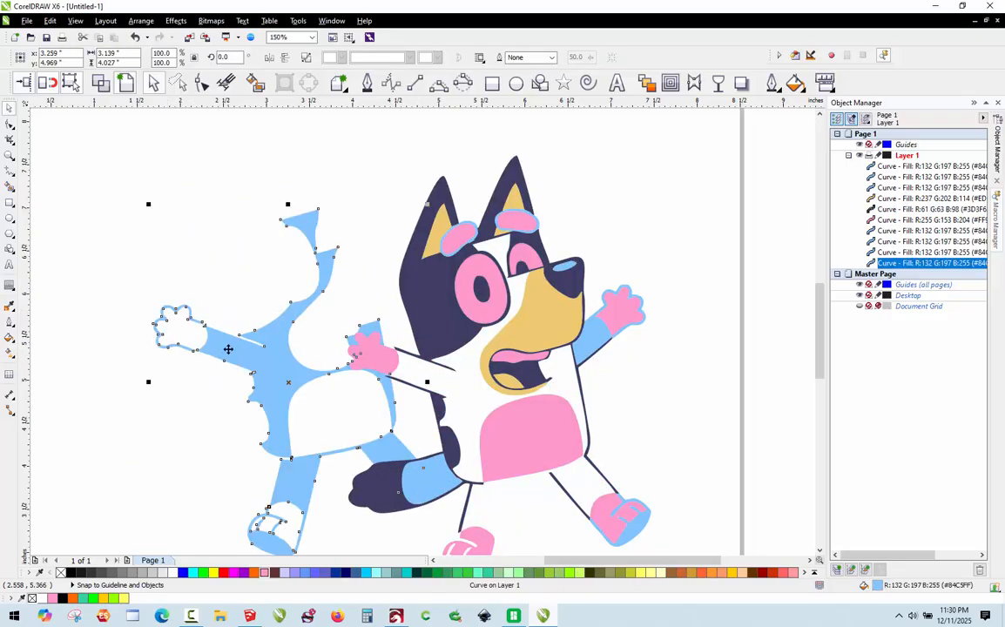
pyautogui.hotkey('ctrl', 'z')
pyautogui.keyDown('shift'); pyautogui.click(433, 473); pyautogui.keyUp('shift')
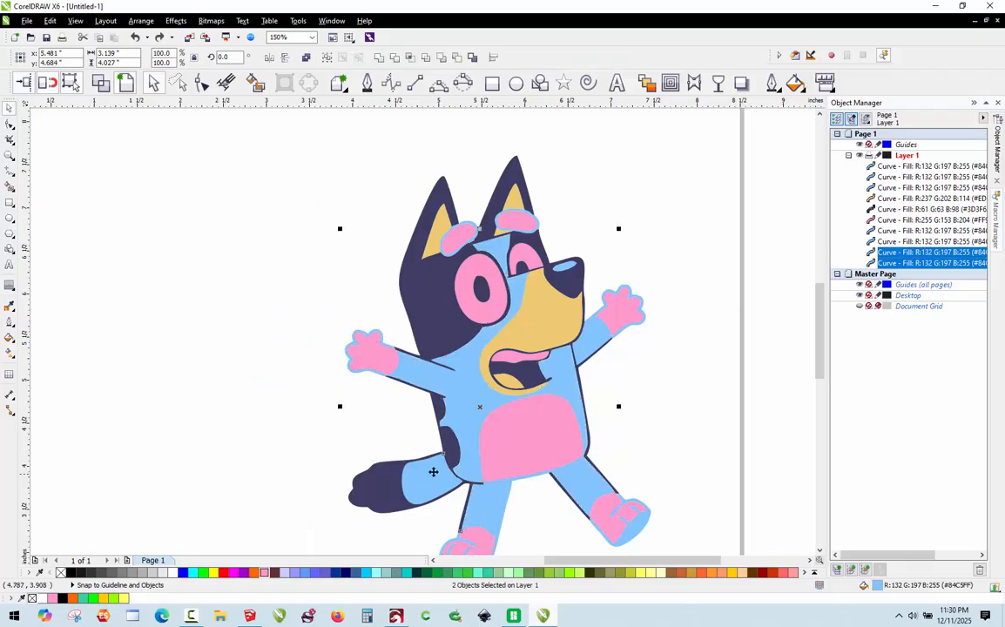
pyautogui.keyDown('shift'); pyautogui.click(632, 525); pyautogui.keyUp('shift')
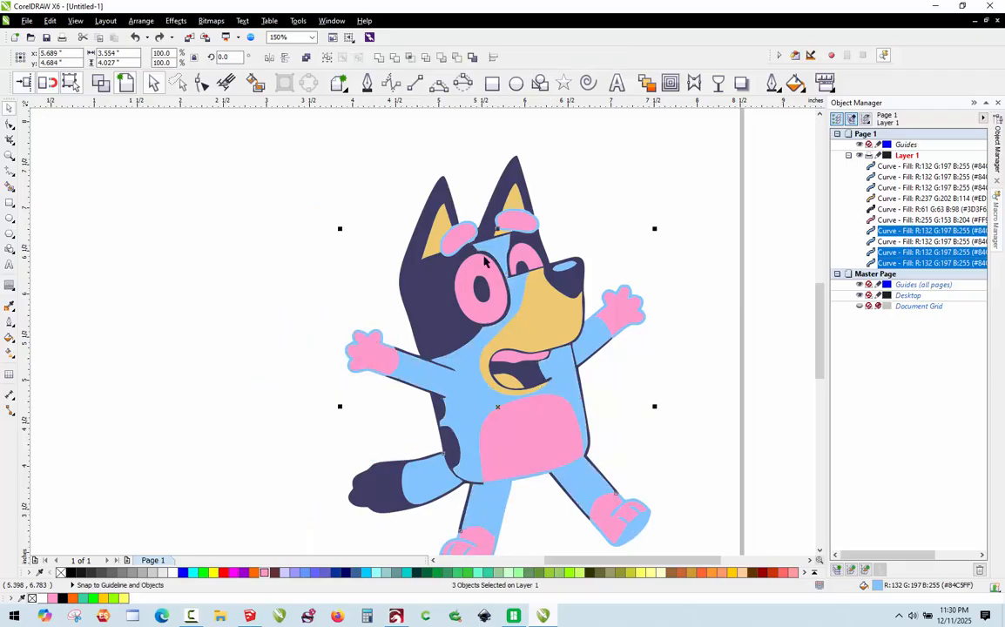
pyautogui.scroll(2, 486, 262)
pyautogui.scroll(-3, 480, 265)
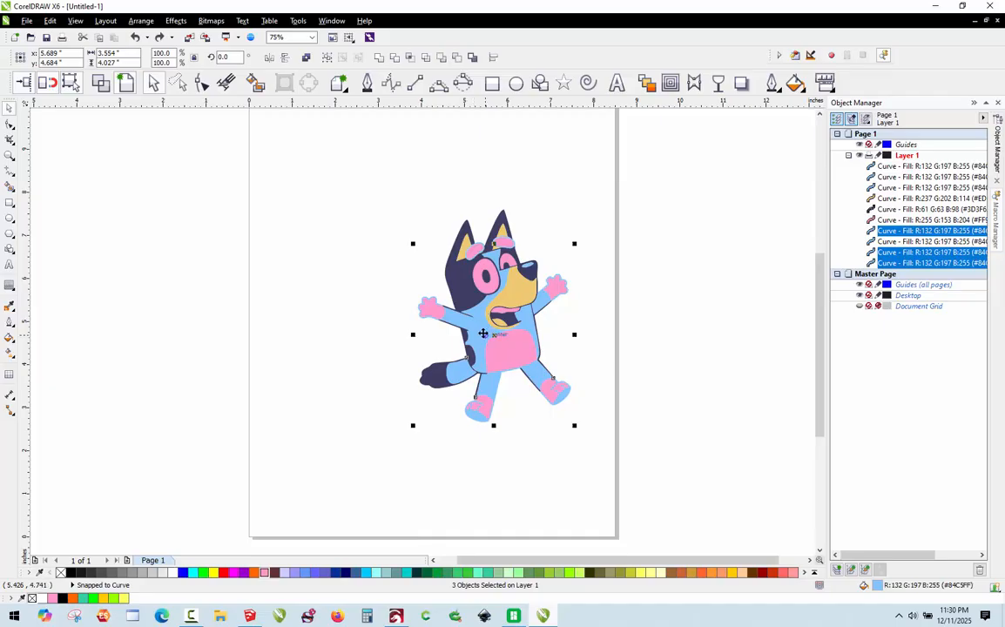
pyautogui.moveTo(484, 333); pyautogui.dragTo(292, 336)
pyautogui.hotkey('ctrl', 'z')
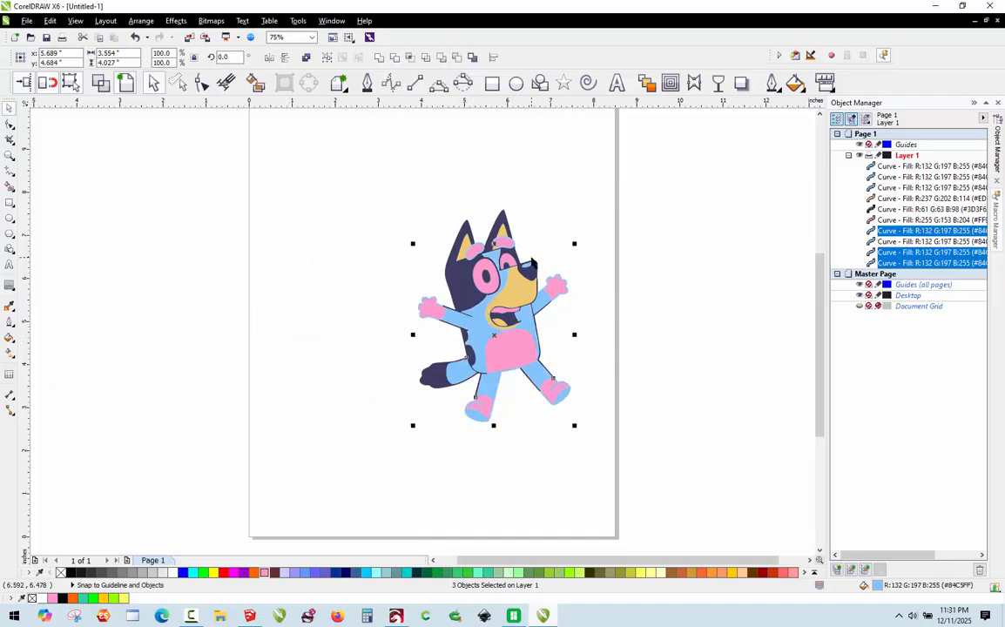
# Step: Add the light blue nose highlight and the arm opposite the tail to the selection, checking with a trial move that is undone
pyautogui.scroll(2, 532, 263)
pyautogui.keyDown('shift'); pyautogui.click(477, 261); pyautogui.keyUp('shift')
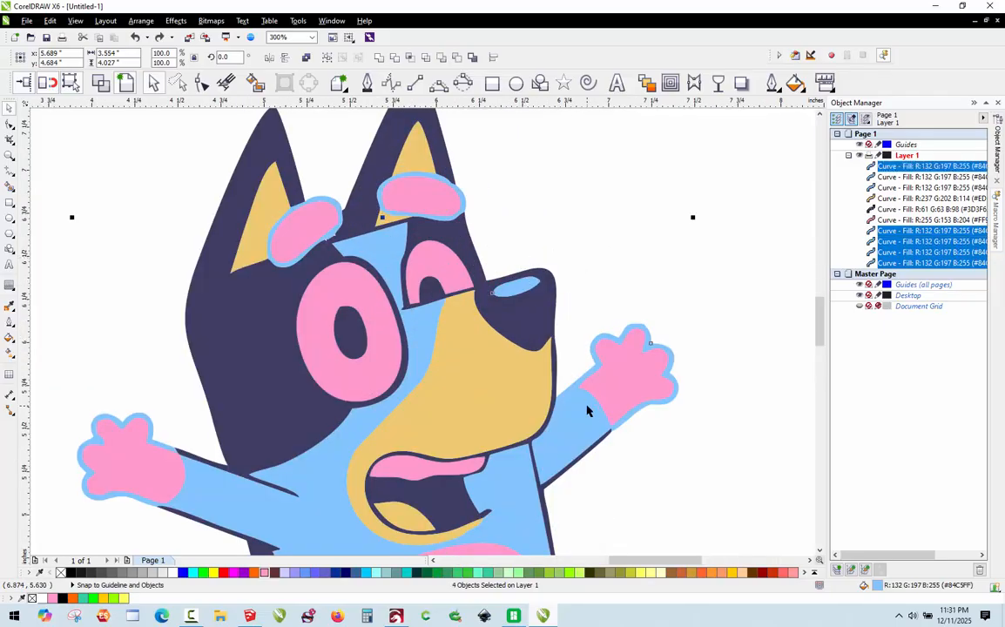
pyautogui.scroll(-2, 556, 217)
pyautogui.keyDown('shift'); pyautogui.click(518, 314); pyautogui.keyUp('shift')
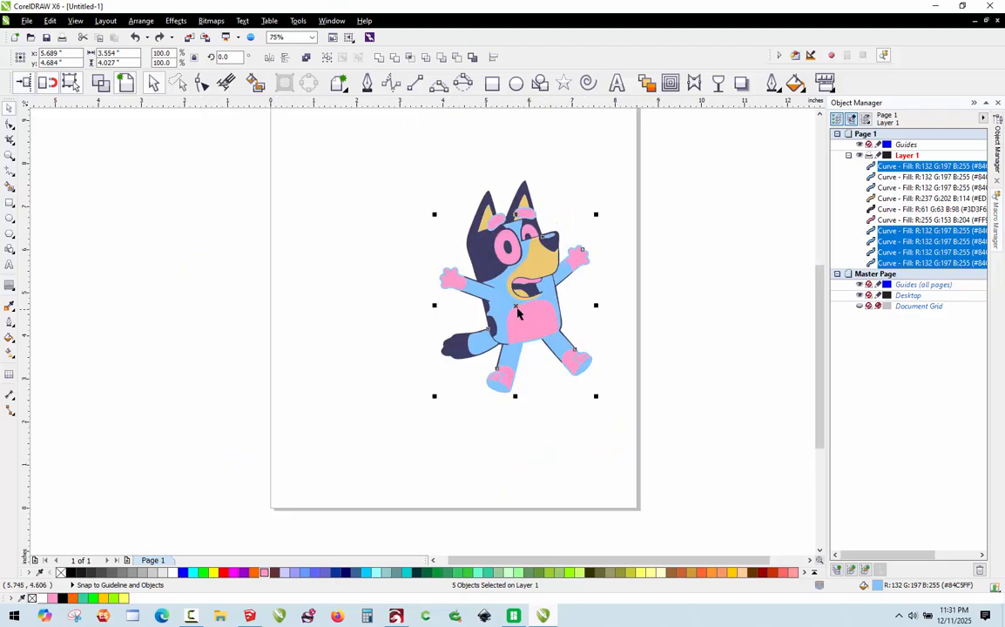
pyautogui.moveTo(517, 313); pyautogui.dragTo(224, 358)
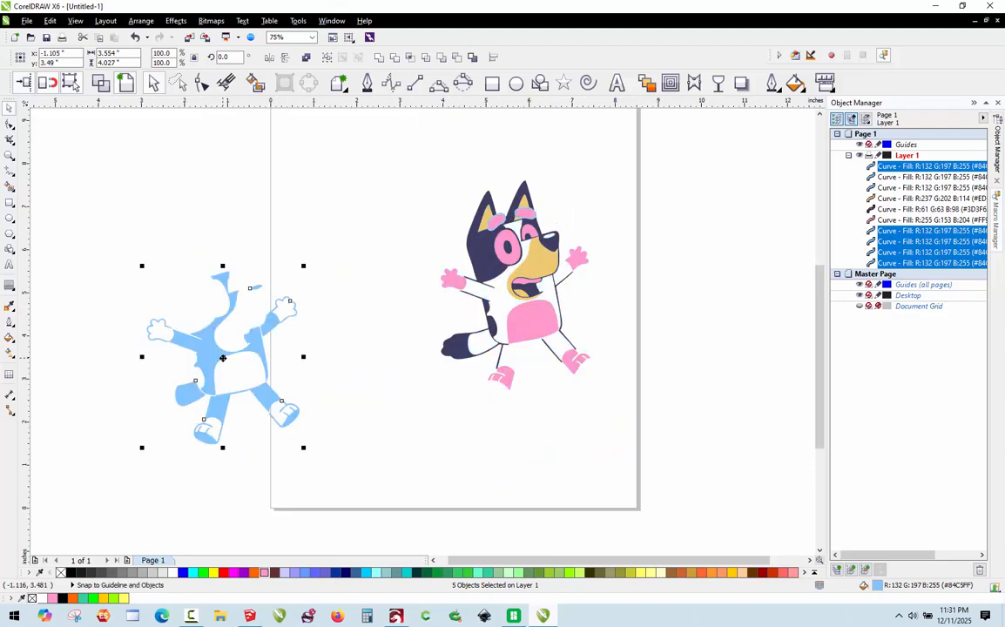
pyautogui.hotkey('ctrl', 'z')
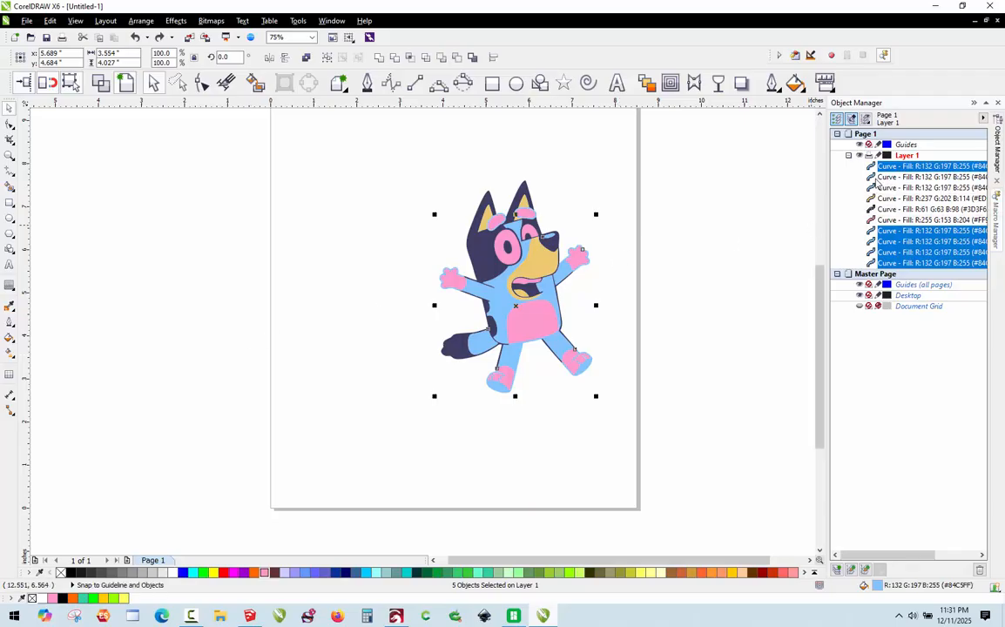
# Step: Add the light blue outlines of both eyebrows to the selection and weld all the light blue shapes into one curve
pyautogui.scroll(3, 512, 211)
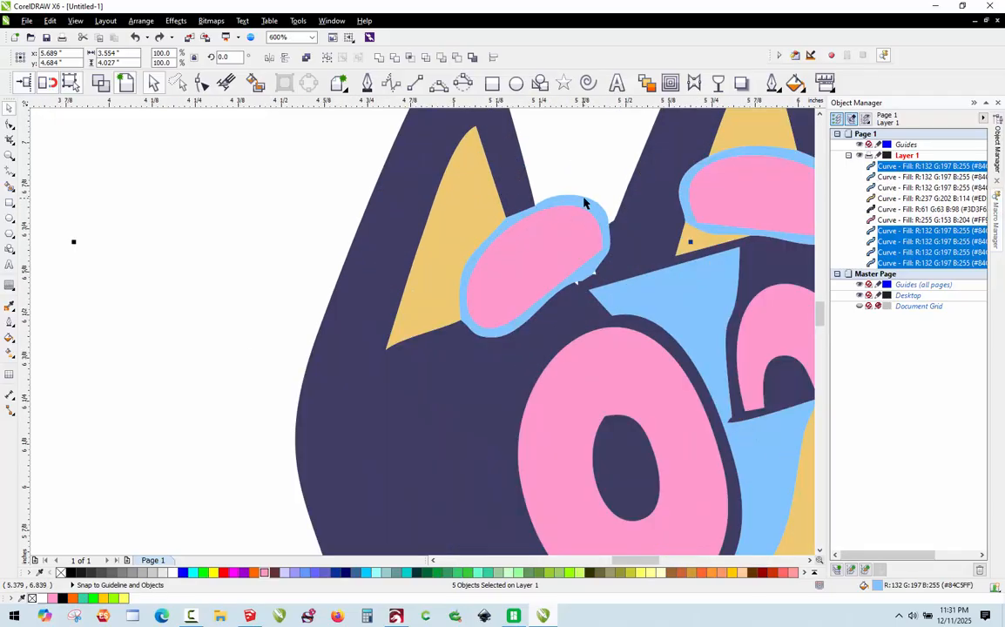
pyautogui.keyDown('shift'); pyautogui.click(585, 198); pyautogui.keyUp('shift')
pyautogui.keyDown('shift'); pyautogui.click(691, 170); pyautogui.keyUp('shift')
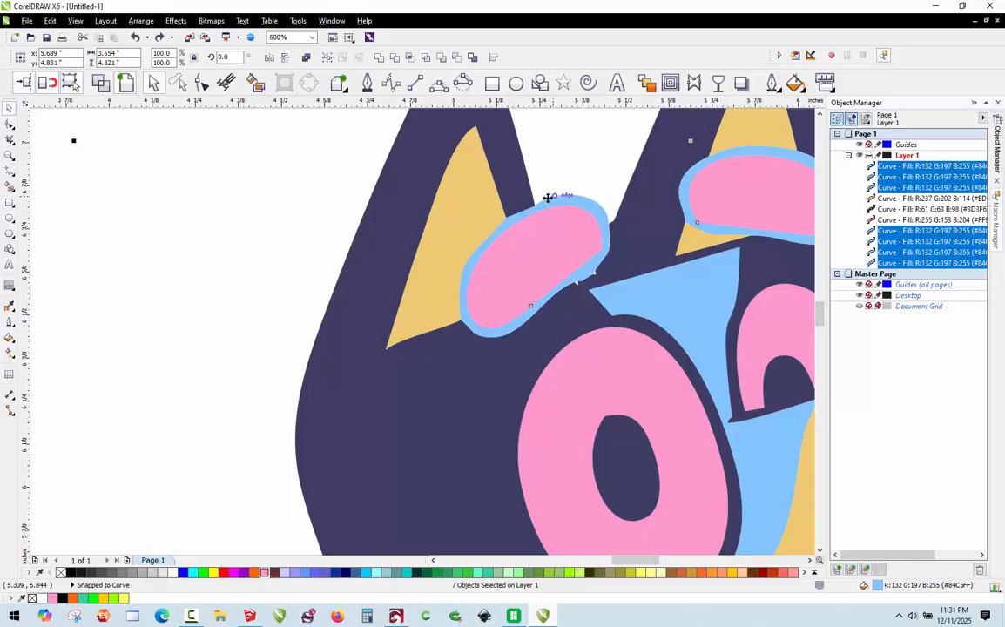
pyautogui.scroll(-2, 548, 198)
pyautogui.scroll(-1, 572, 221)
pyautogui.scroll(1, 598, 243)
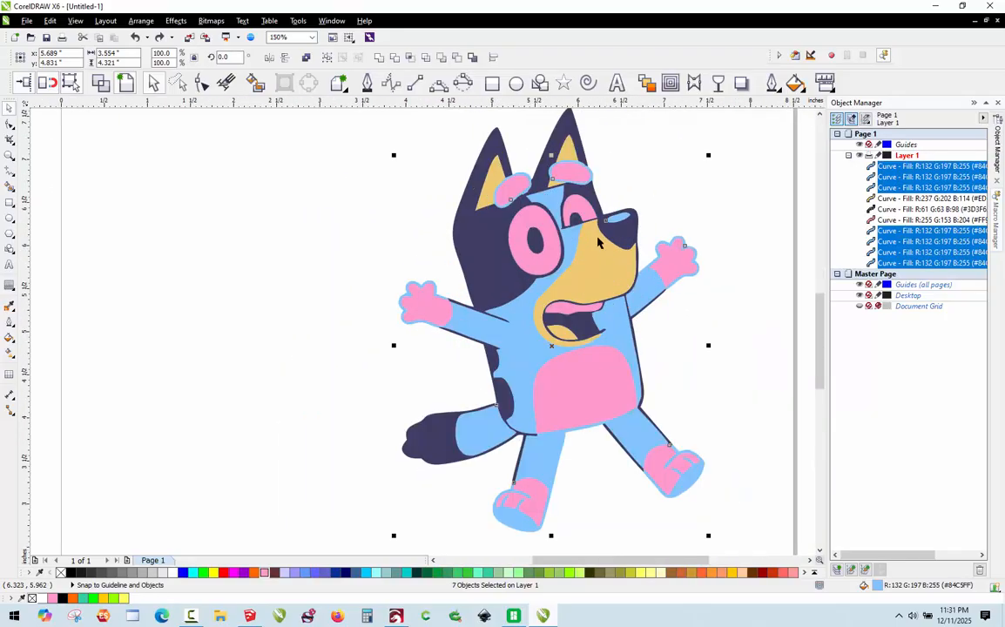
pyautogui.click(379, 58)
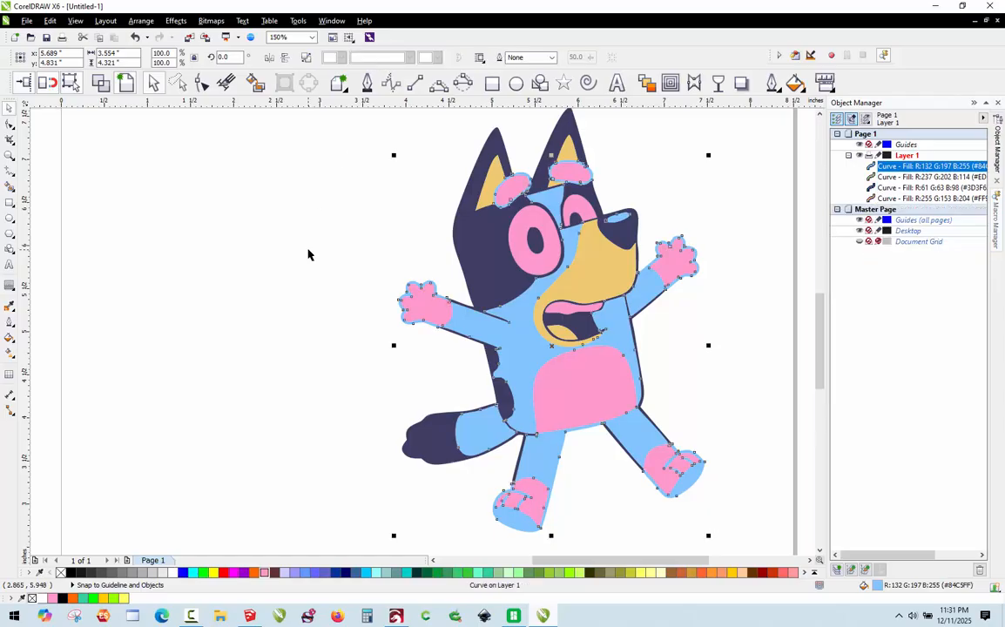
# Step: Select each of the curves on Layer 1 in turn to check which shapes it covers, and clear the selection
pyautogui.click(307, 251)
pyautogui.click(931, 167)
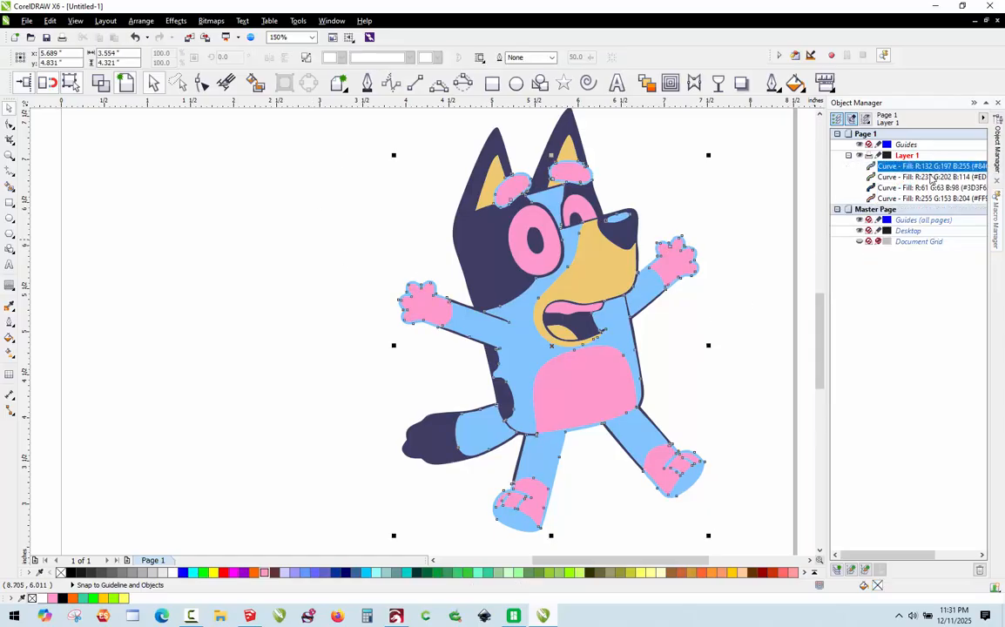
pyautogui.click(932, 177)
pyautogui.click(934, 187)
pyautogui.click(936, 199)
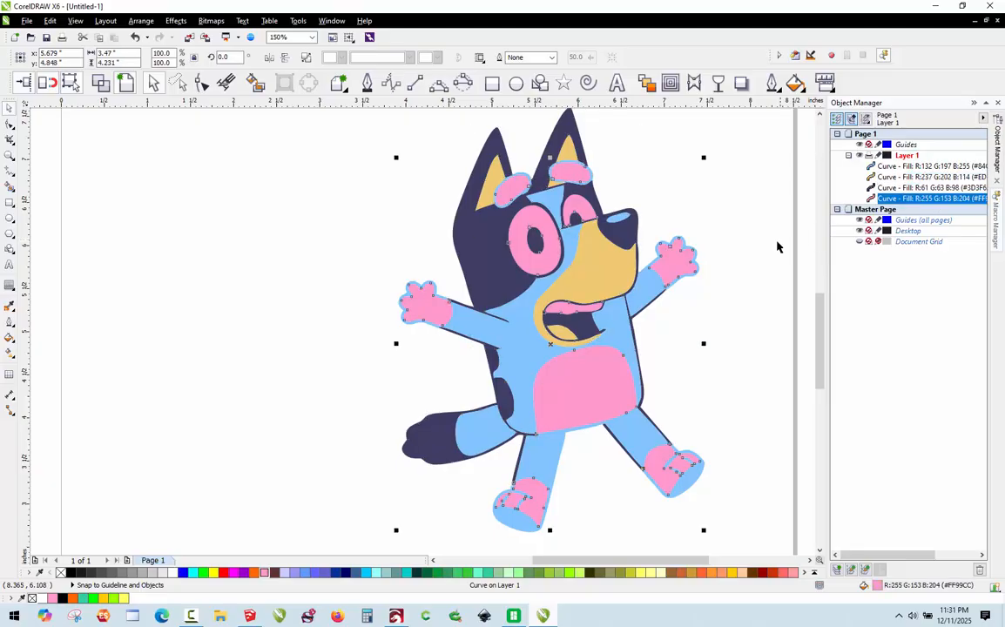
pyautogui.click(778, 248)
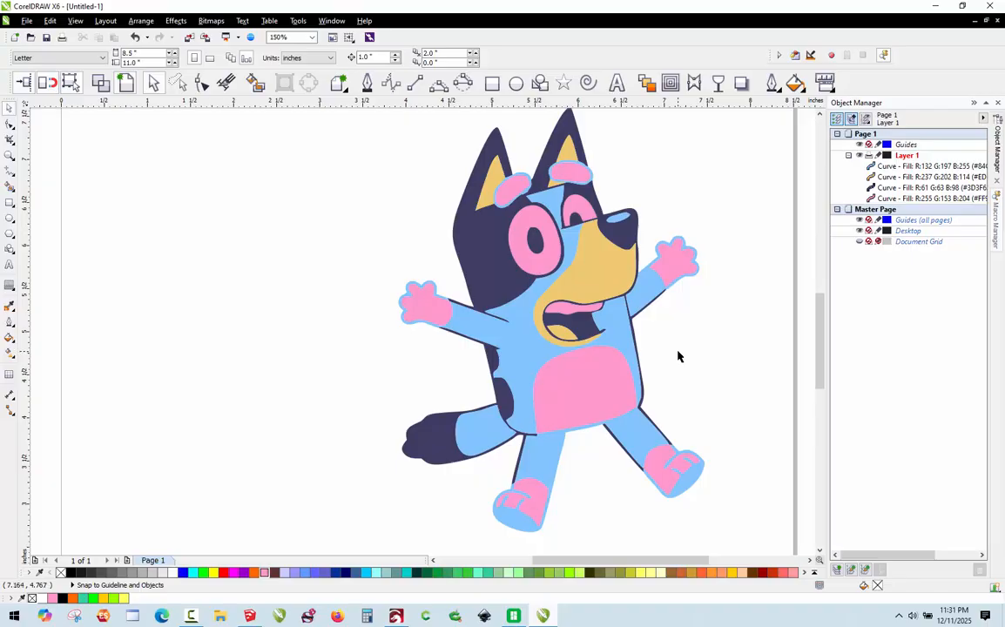
pyautogui.scroll(-2, 438, 278)
pyautogui.scroll(2, 471, 266)
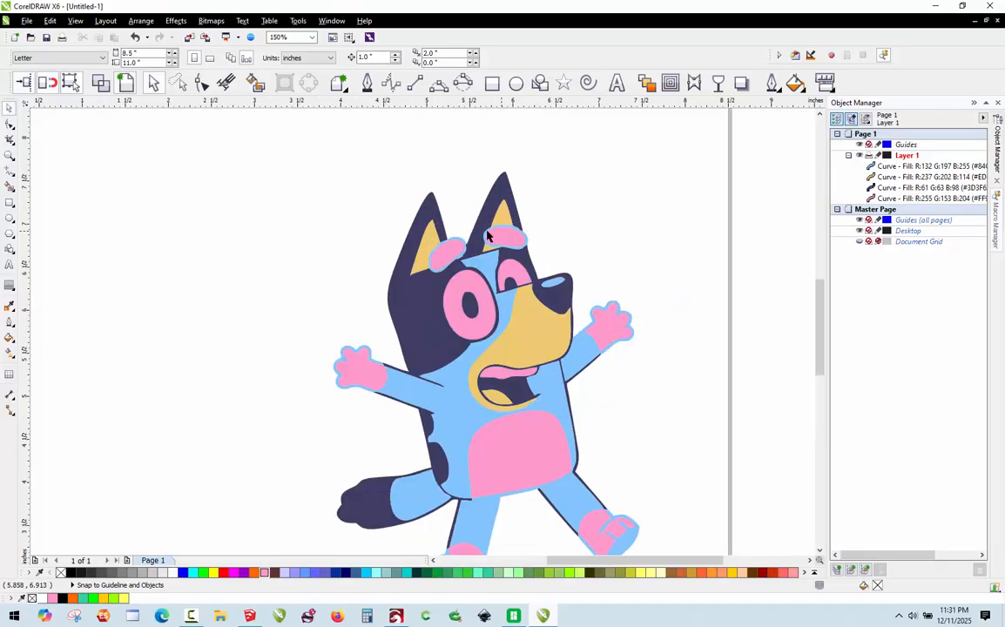
pyautogui.scroll(-2, 251, 220)
pyautogui.scroll(2, 290, 277)
pyautogui.scroll(-2, 290, 278)
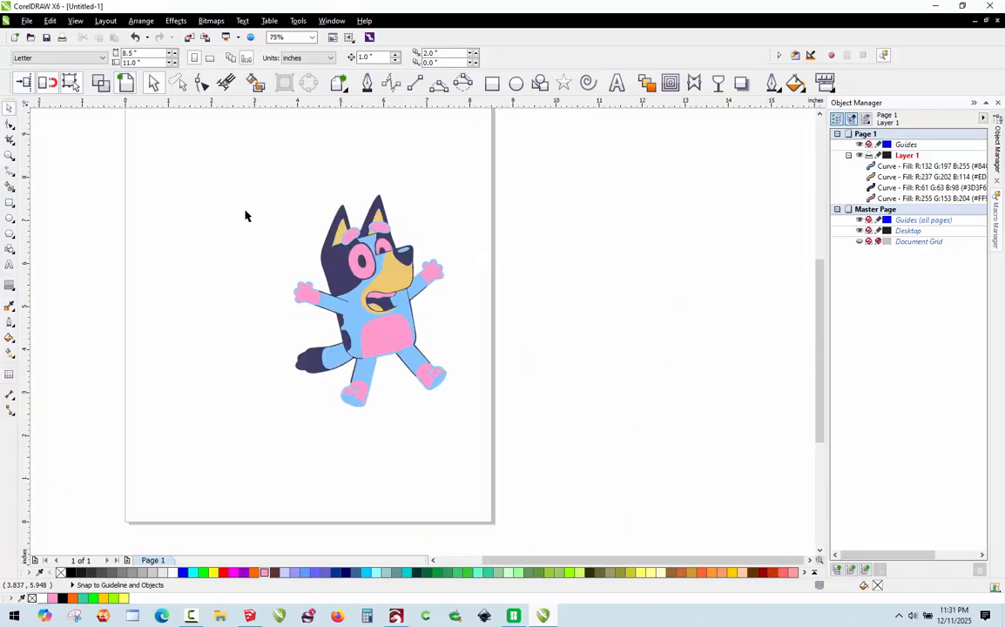
# Step: Scale the whole character proportionally to a height of 7 inches and move it toward the centre of the page
pyautogui.moveTo(242, 182); pyautogui.dragTo(510, 440)
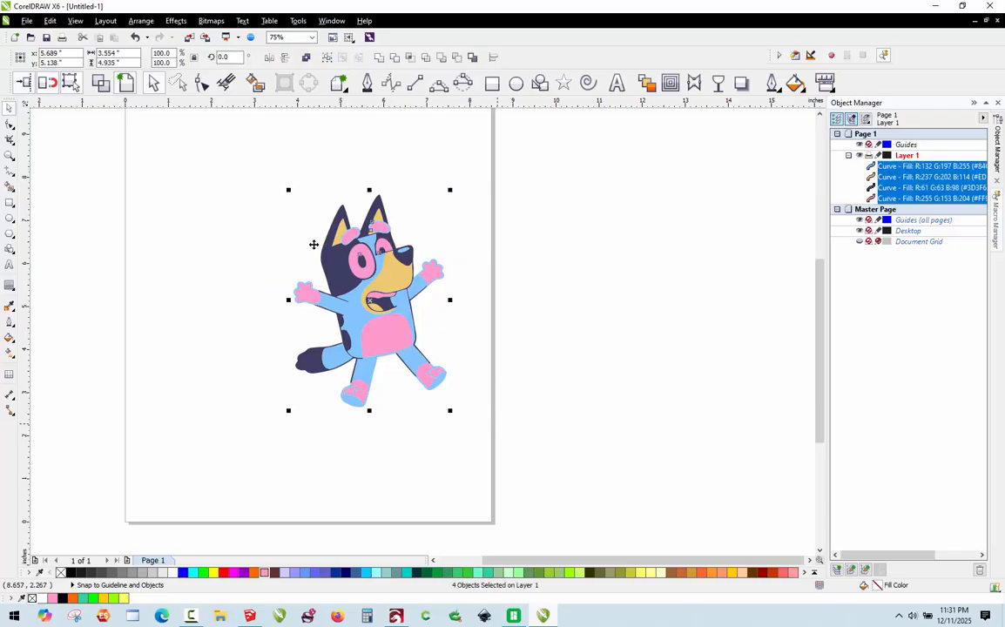
pyautogui.moveTo(123, 62); pyautogui.dragTo(27, 74)
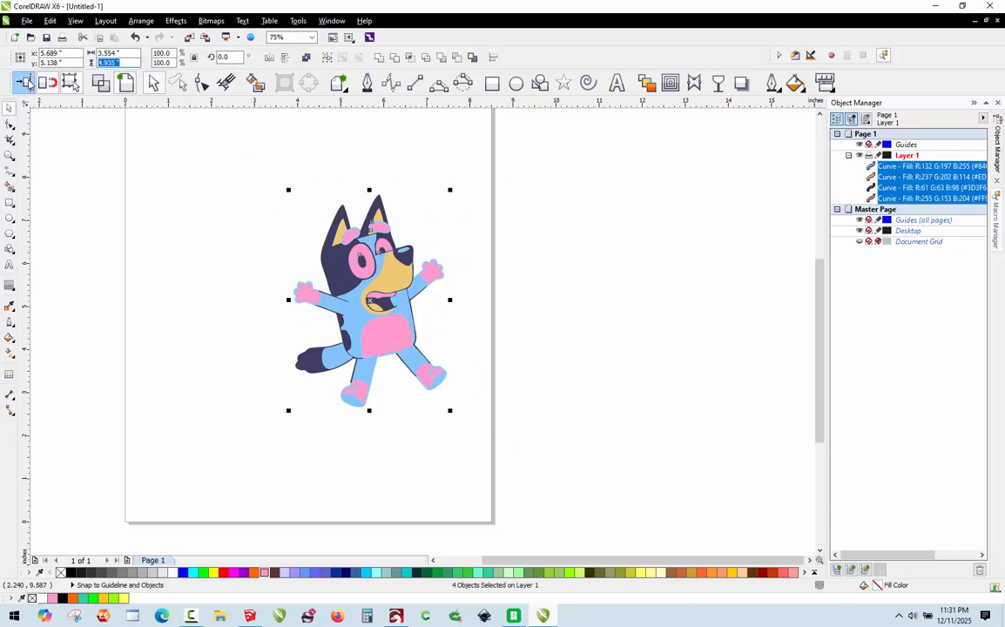
pyautogui.write('7')
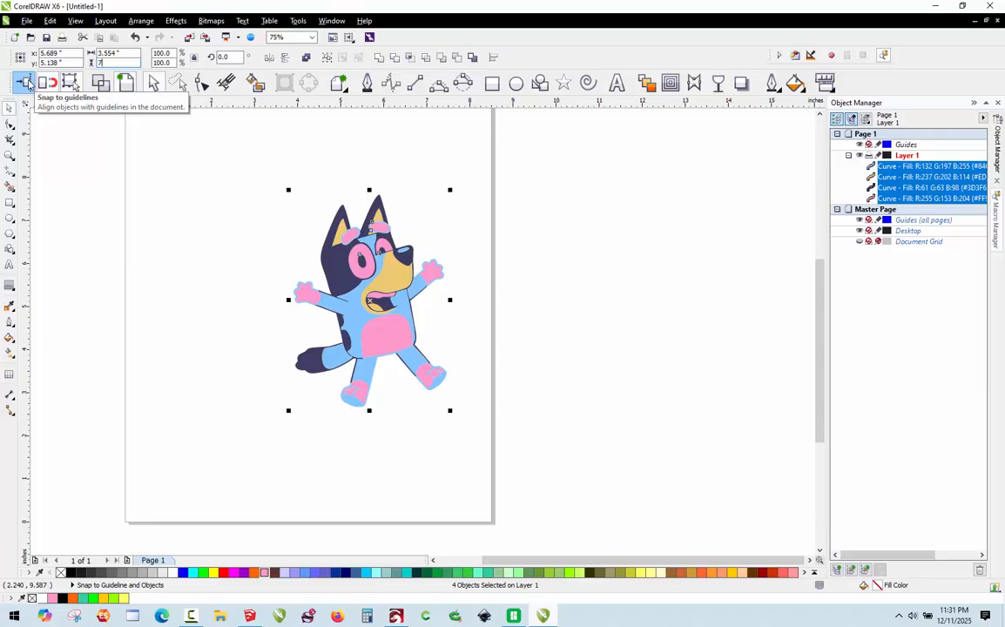
pyautogui.press('Return')
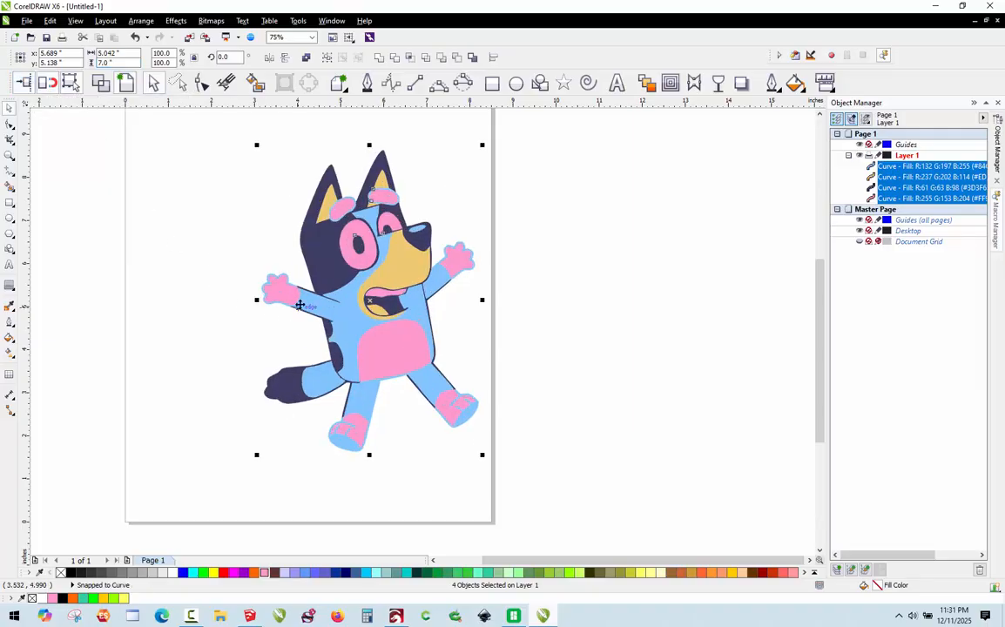
pyautogui.moveTo(293, 254); pyautogui.dragTo(243, 256)
pyautogui.click(191, 242)
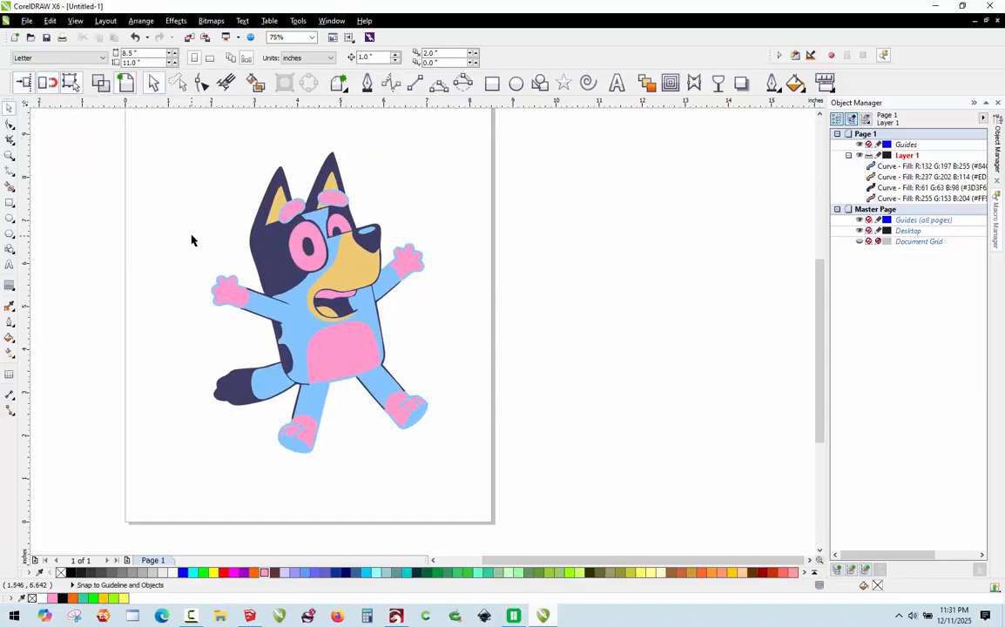
# Step: Create a boundary outline around all four curves, checking it with a trial move that is undone, and widen the Object Manager
pyautogui.moveTo(199, 154)
pyautogui.mouseDown()
pyautogui.moveTo(402, 465)
pyautogui.moveTo(478, 490)
pyautogui.mouseUp()
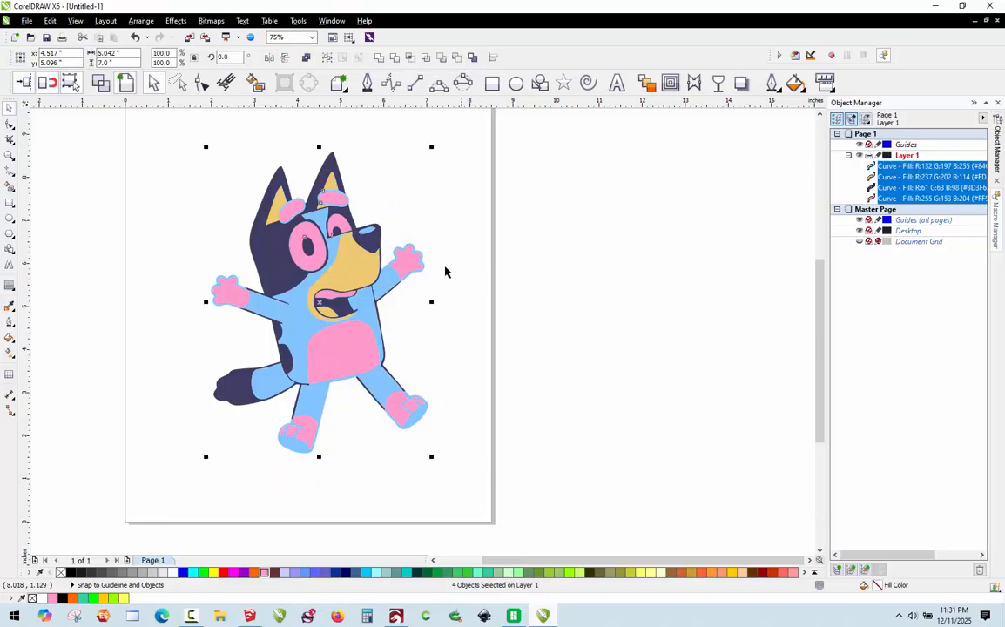
pyautogui.click(472, 58)
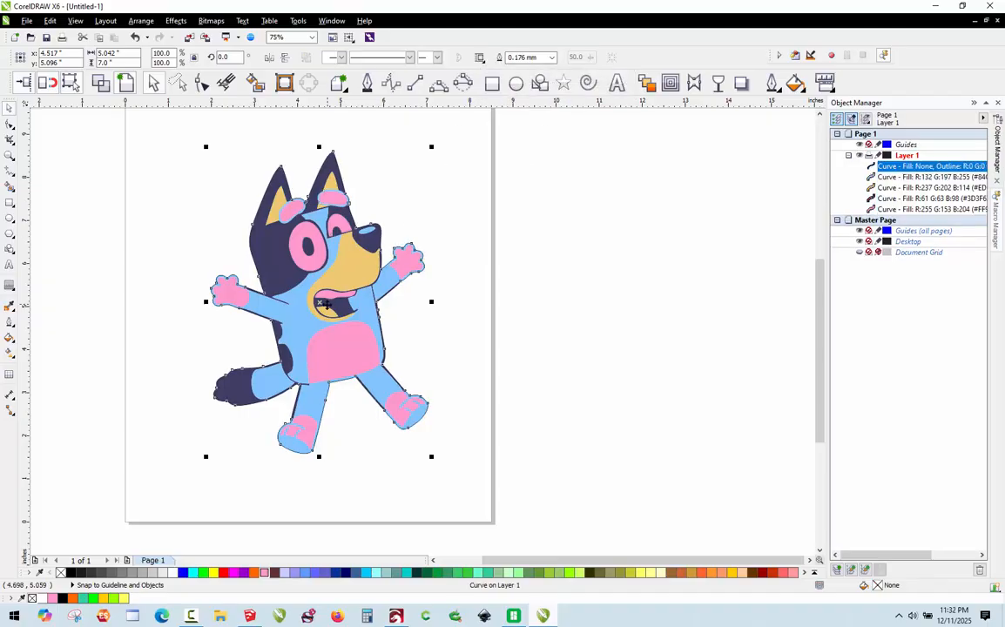
pyautogui.moveTo(319, 305)
pyautogui.mouseDown()
pyautogui.moveTo(682, 323)
pyautogui.moveTo(673, 324)
pyautogui.mouseUp()
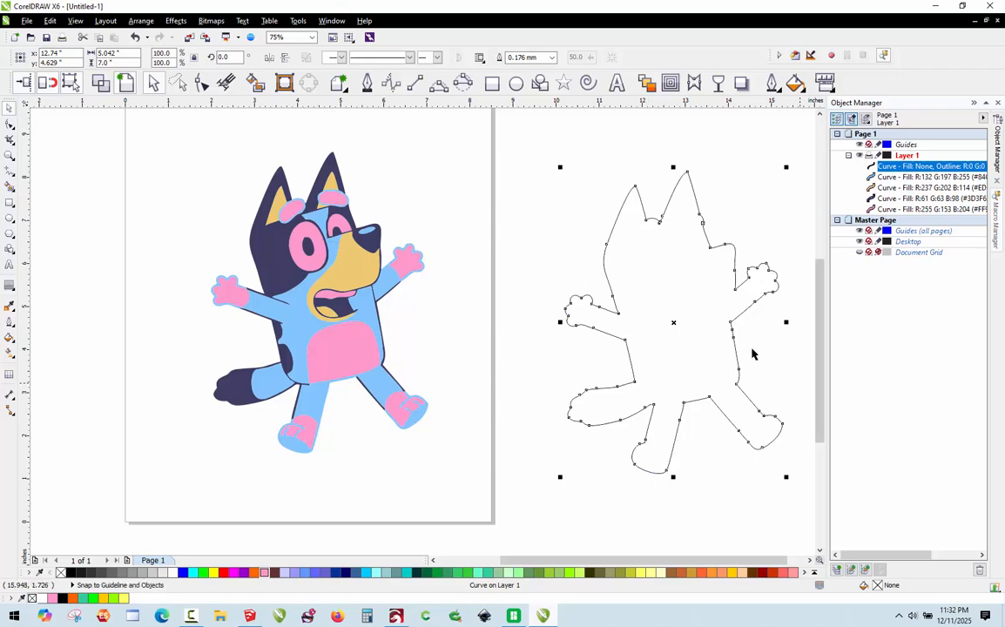
pyautogui.hotkey('ctrl', 'z')
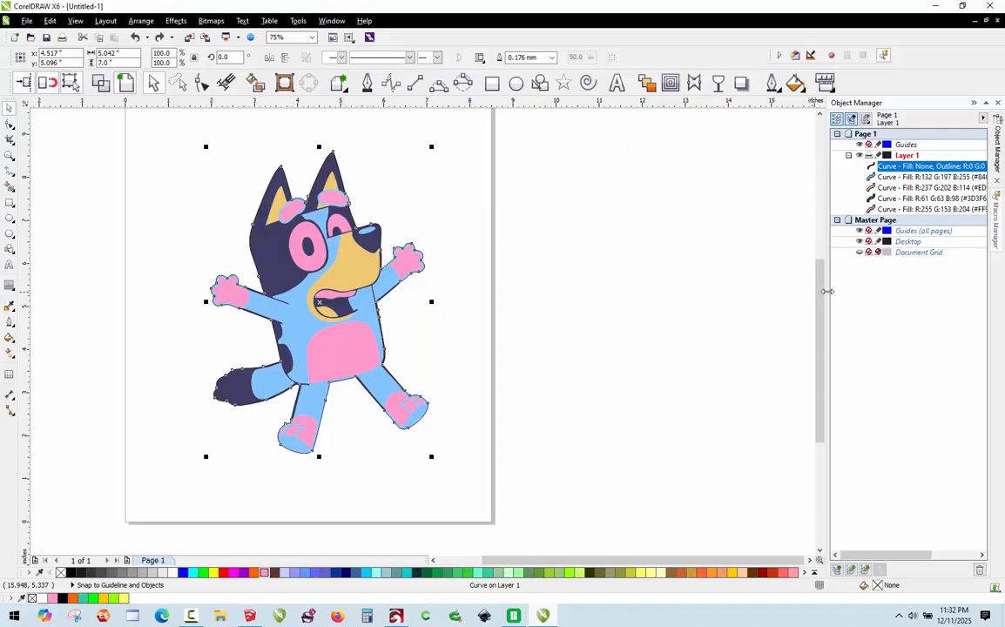
pyautogui.moveTo(749, 297); pyautogui.dragTo(750, 297)
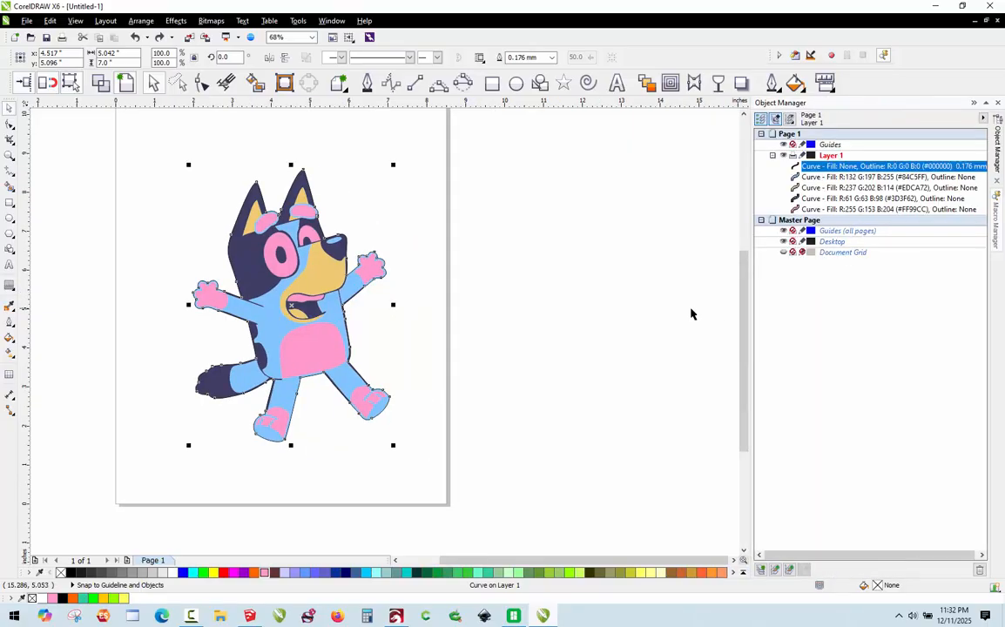
pyautogui.click(467, 290)
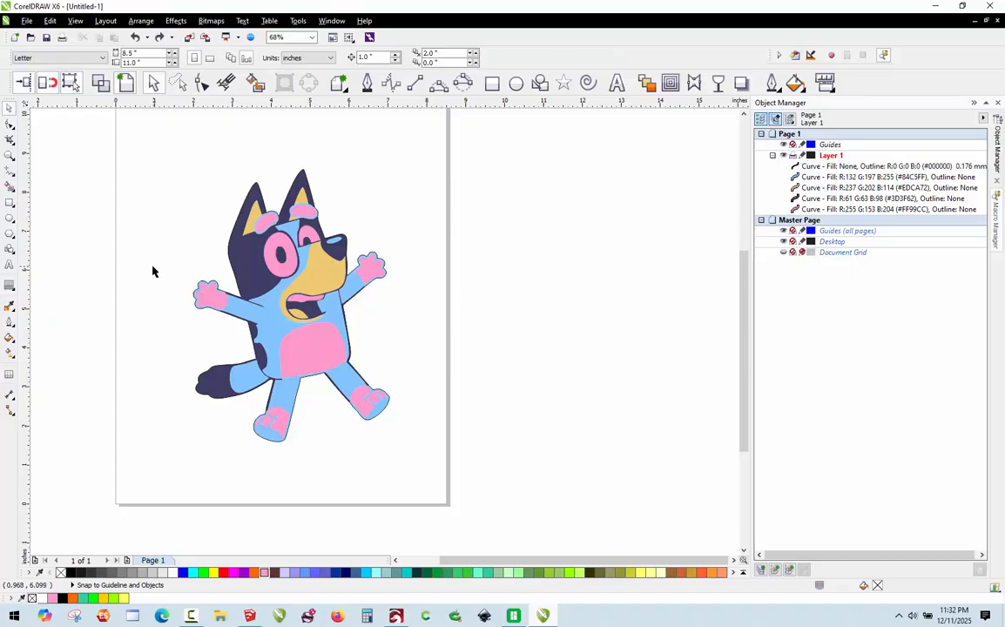
# Step: Add a one-step outside contour with a 0.056-inch offset to the boundary outline and break the contour group apart
pyautogui.scroll(3, 152, 270)
pyautogui.scroll(-2, 464, 182)
pyautogui.scroll(6, 445, 254)
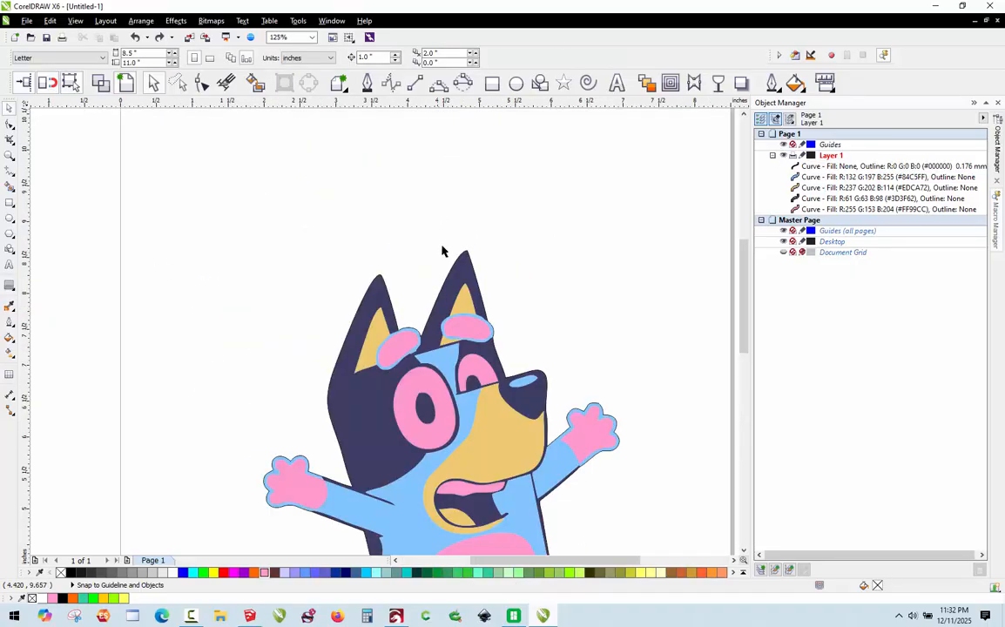
pyautogui.scroll(3, 494, 253)
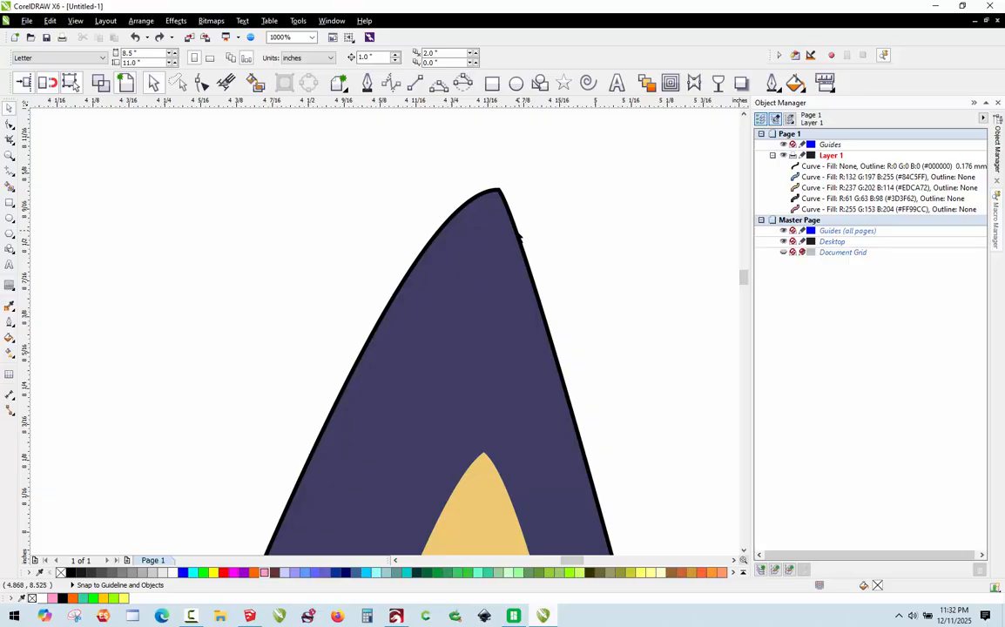
pyautogui.click(520, 232)
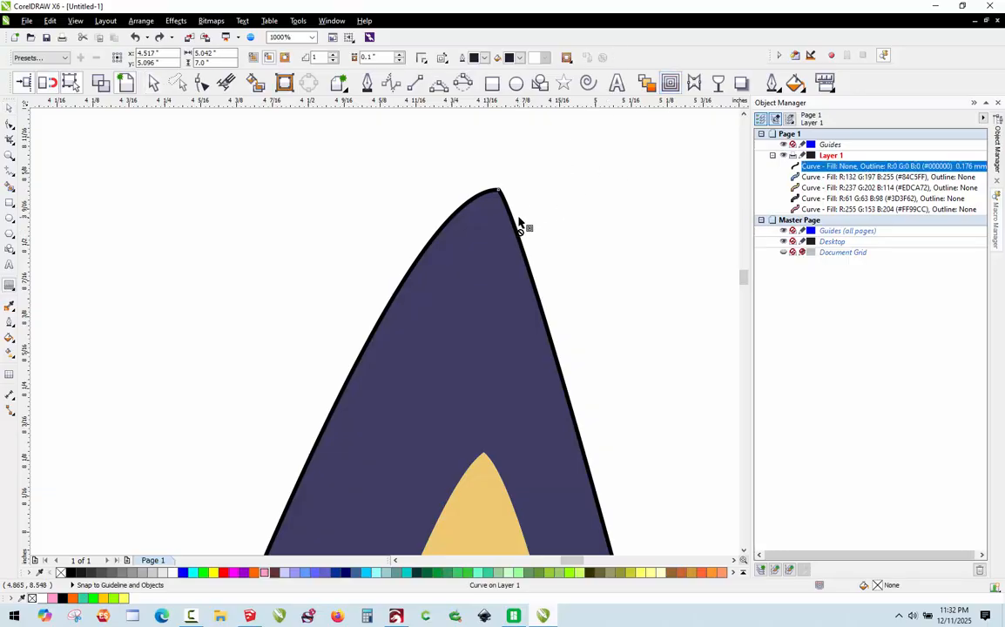
pyautogui.moveTo(510, 221); pyautogui.dragTo(521, 202)
pyautogui.moveTo(549, 168); pyautogui.dragTo(548, 209)
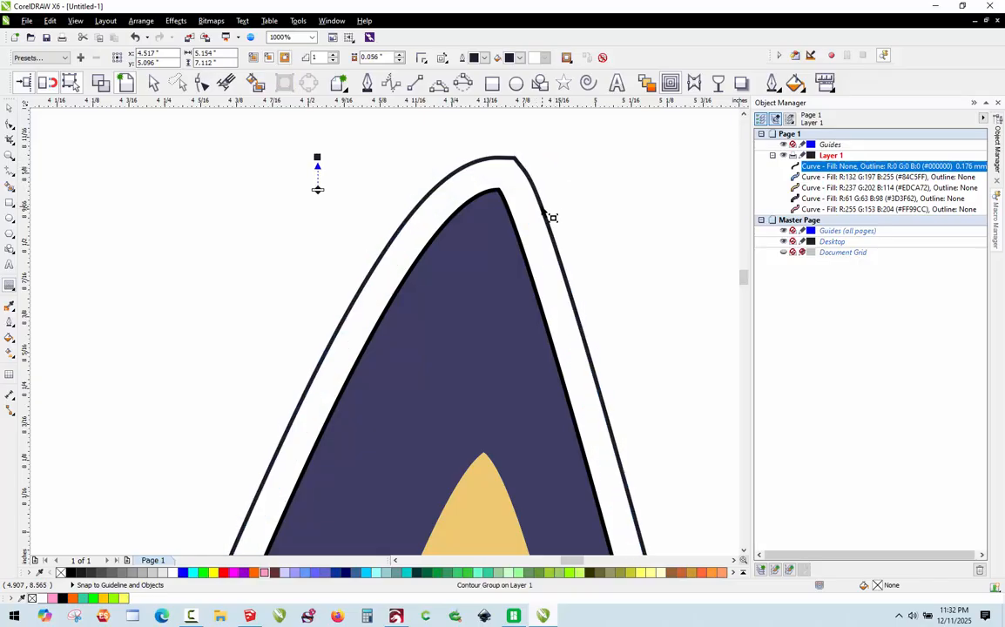
pyautogui.rightClick(543, 210)
pyautogui.click(601, 225)
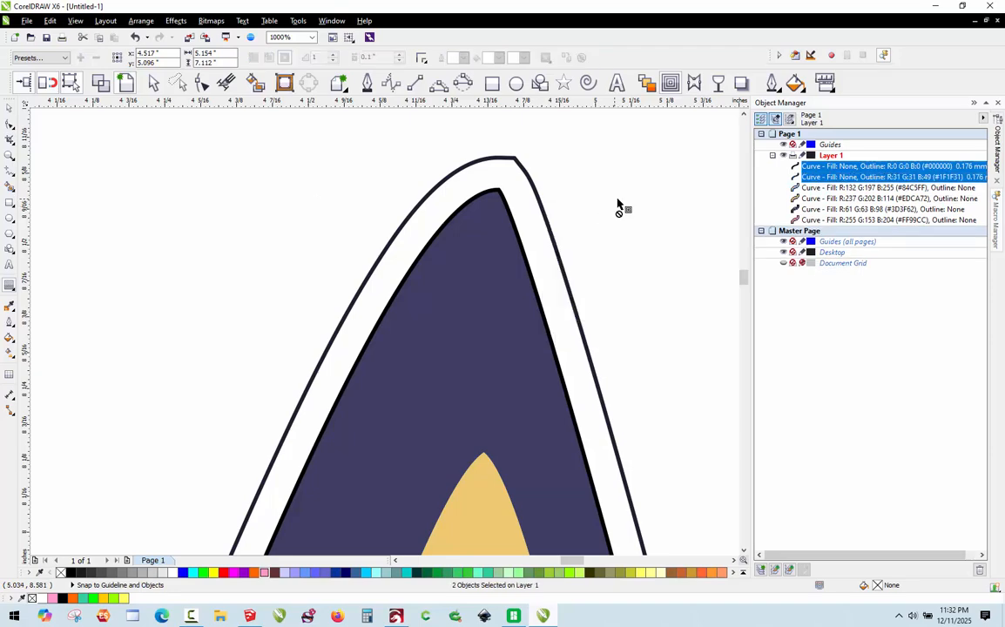
pyautogui.click(615, 203)
# Step: Delete the inner boundary outline and send the offset outline to the back of Layer 1
pyautogui.click(510, 207)
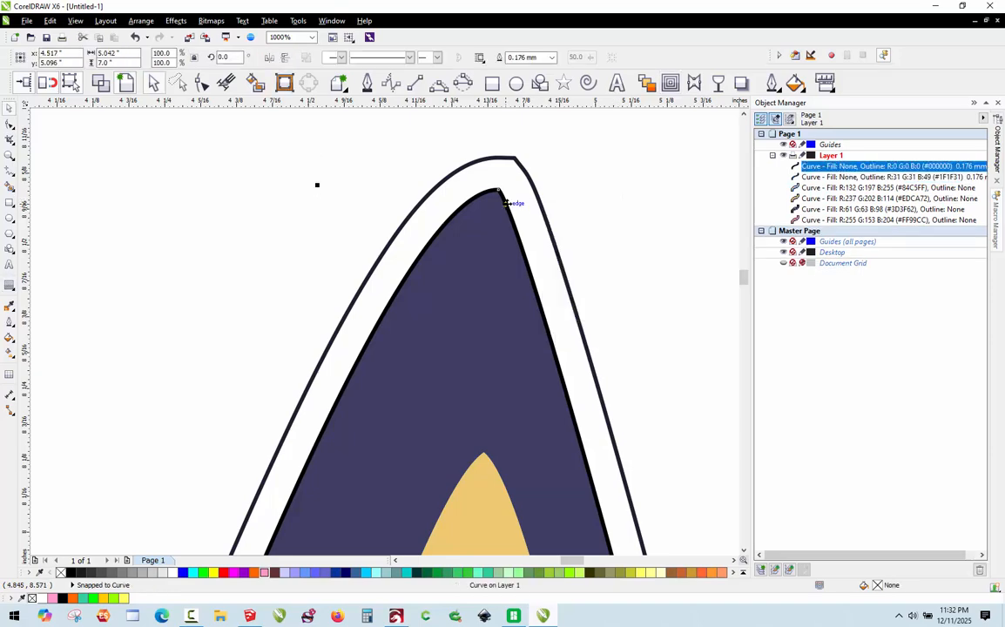
pyautogui.press('Delete')
pyautogui.scroll(-3, 498, 201)
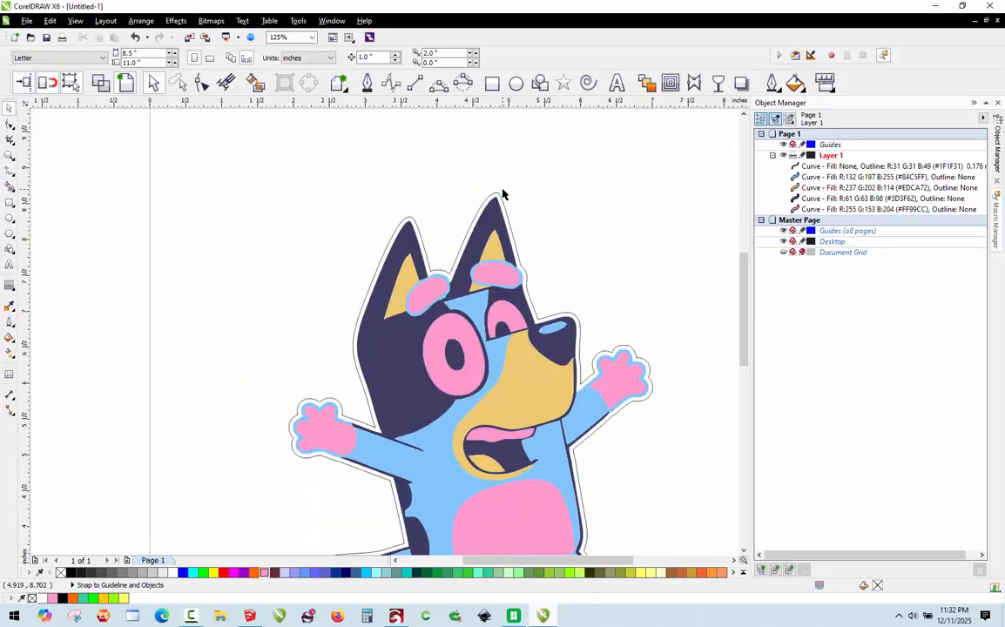
pyautogui.scroll(1, 500, 205)
pyautogui.click(509, 203)
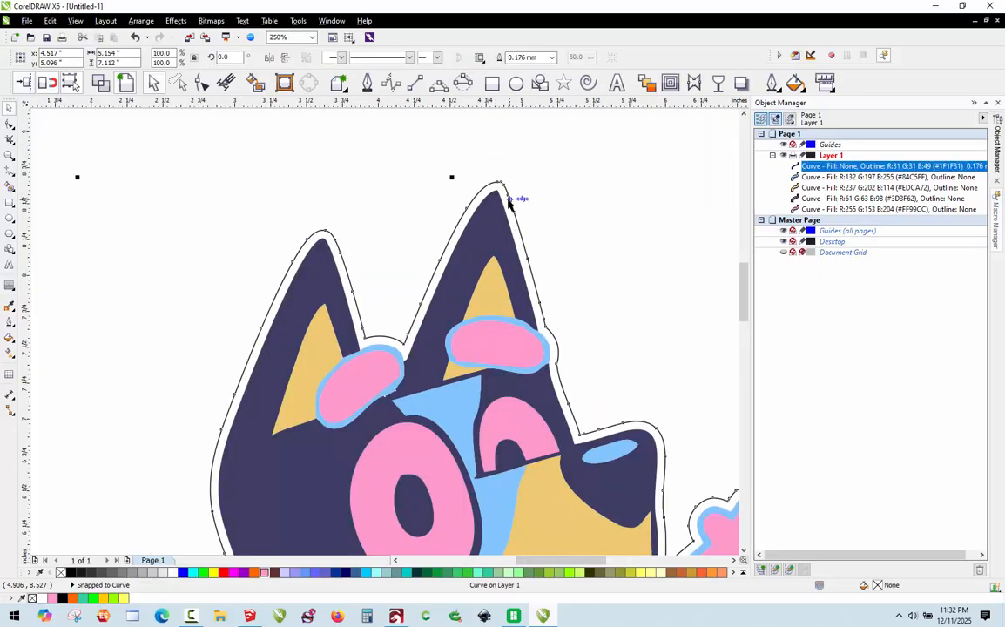
pyautogui.hotkey('shift', 'pagedown')
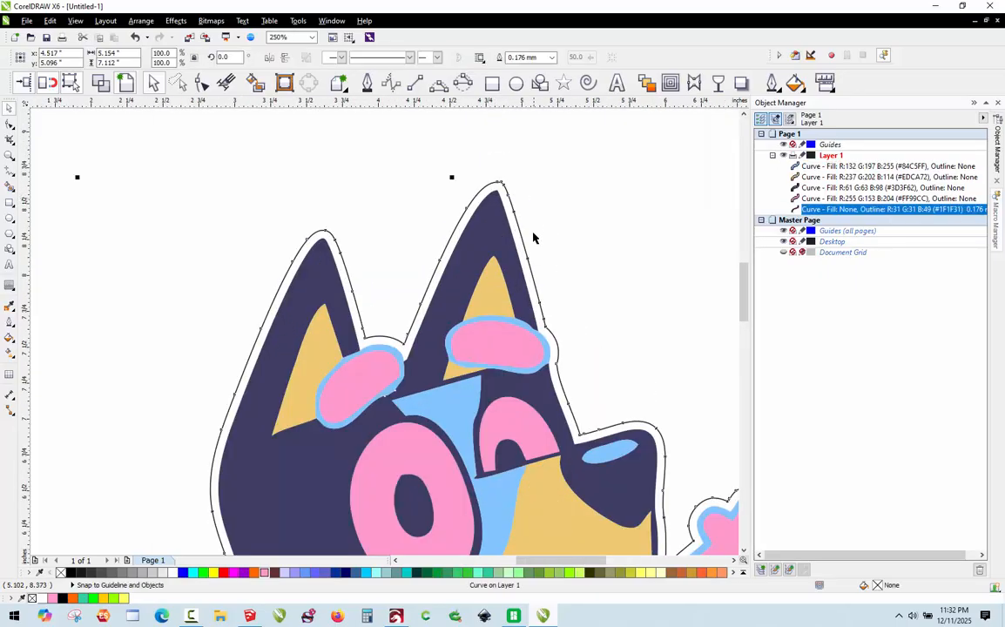
pyautogui.press('Escape')
# Step: Copy the ears' dark blue fill (R:61 G:63 B:98) onto the offset outline behind the character
pyautogui.scroll(1, 501, 207)
pyautogui.click(483, 220)
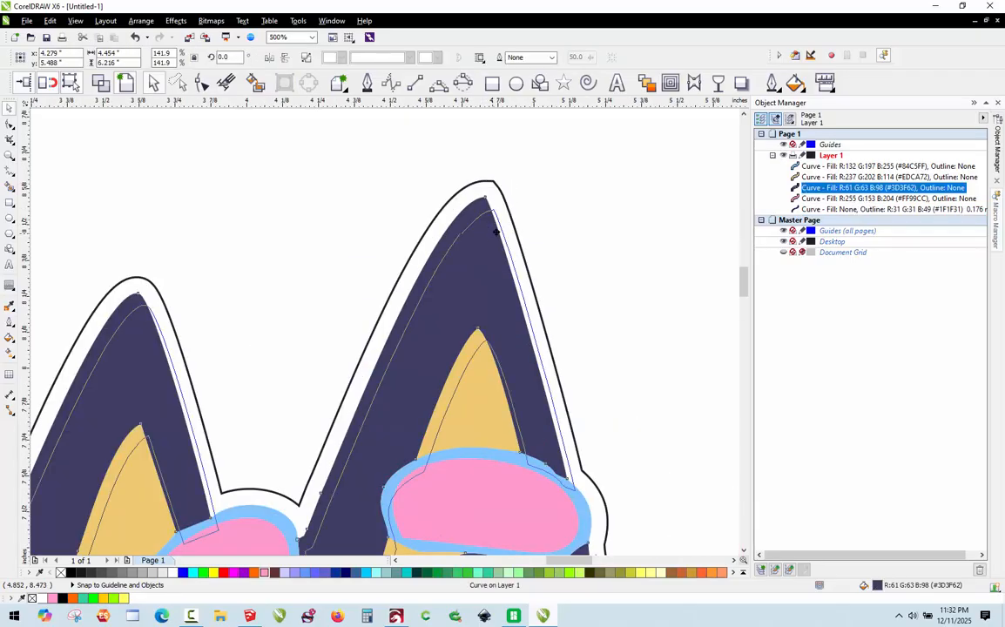
pyautogui.moveTo(484, 221); pyautogui.dragTo(501, 223)
pyautogui.click(542, 259)
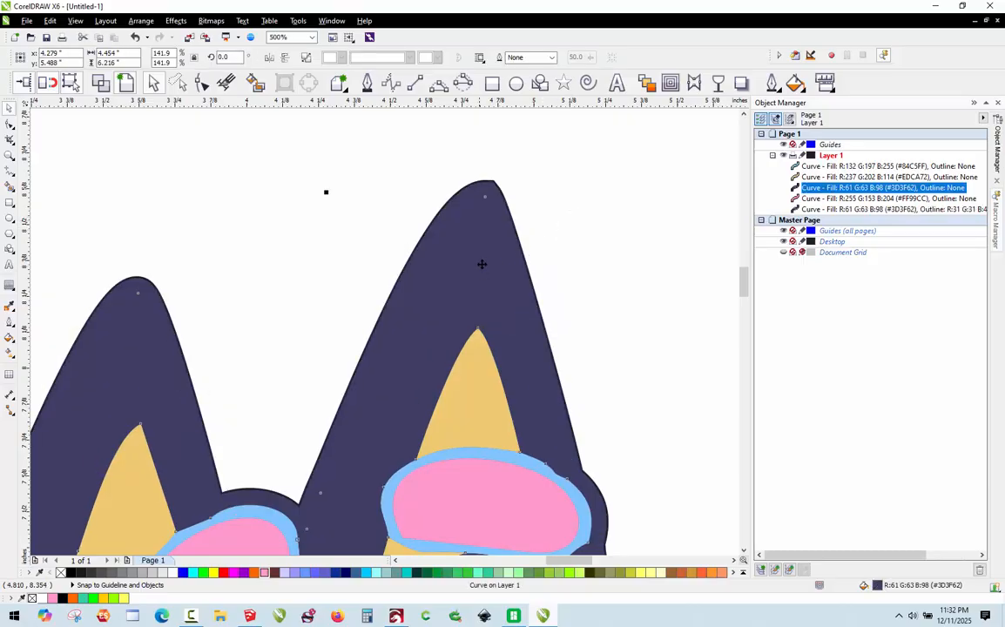
# Step: Delete the original traced dark blue curve, keeping the filled offset silhouette as the backing
pyautogui.scroll(-3, 478, 265)
pyautogui.scroll(-2, 481, 263)
pyautogui.scroll(2, 444, 433)
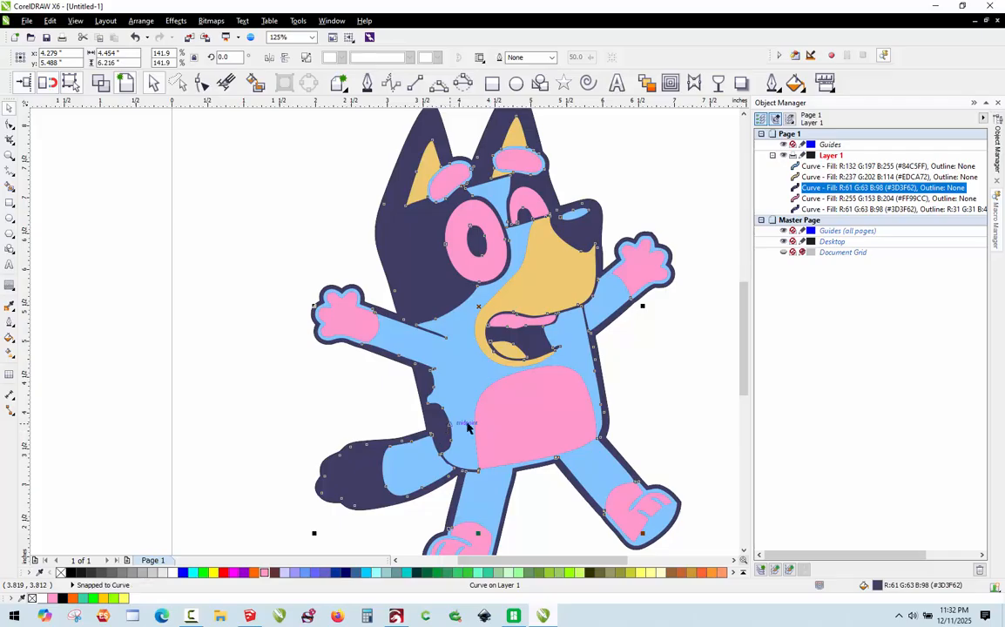
pyautogui.scroll(-2, 515, 331)
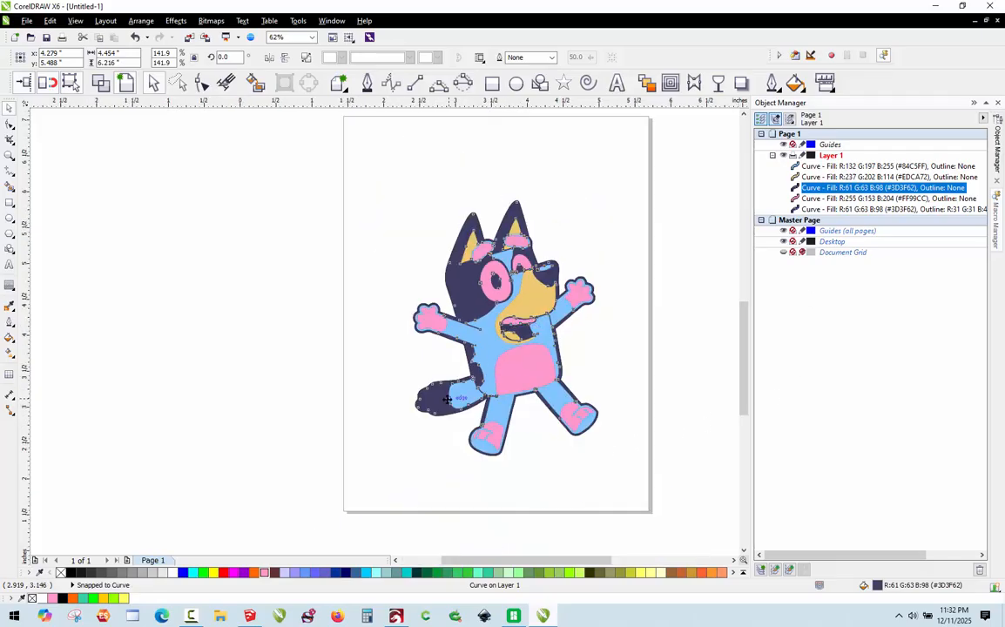
pyautogui.scroll(2, 447, 399)
pyautogui.scroll(-2, 415, 411)
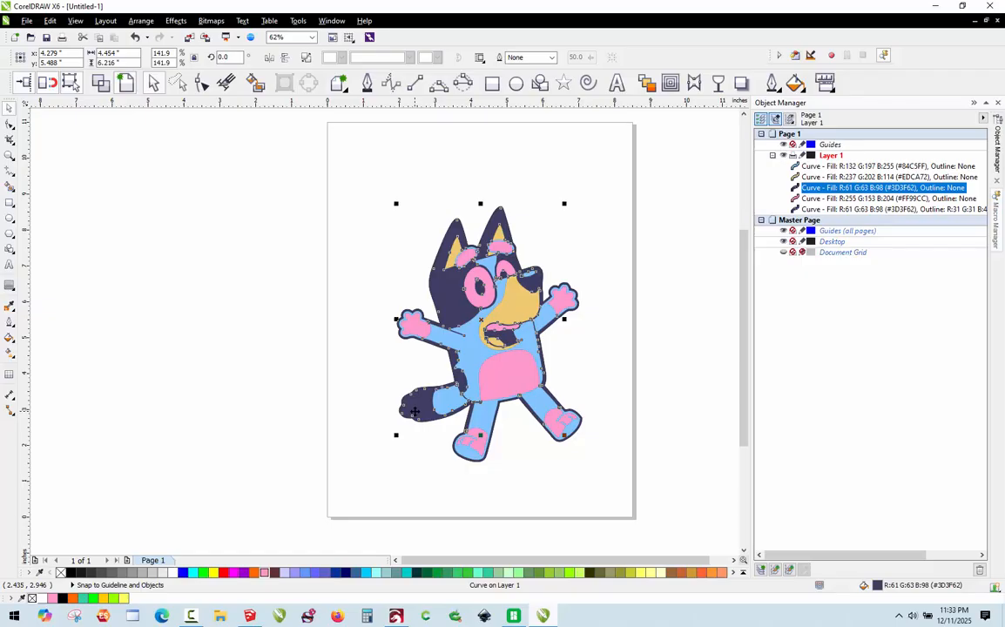
pyautogui.press('Delete')
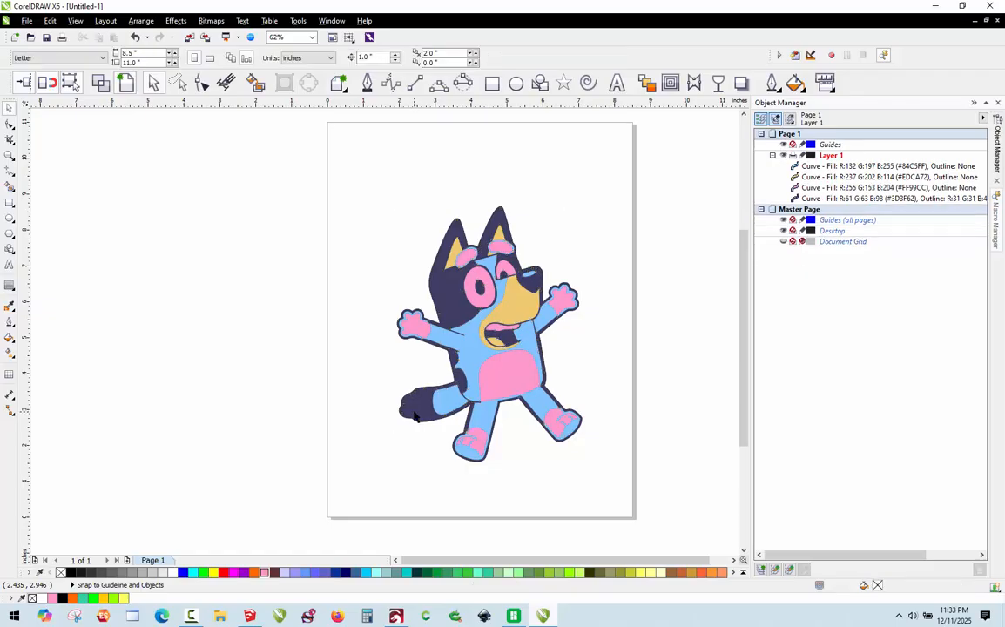
pyautogui.hotkey('ctrl', 'z')
pyautogui.press('Delete')
# Step: Check the dark blue backing silhouette with a trial move that is undone, and examine the layered character
pyautogui.moveTo(425, 414); pyautogui.dragTo(201, 404)
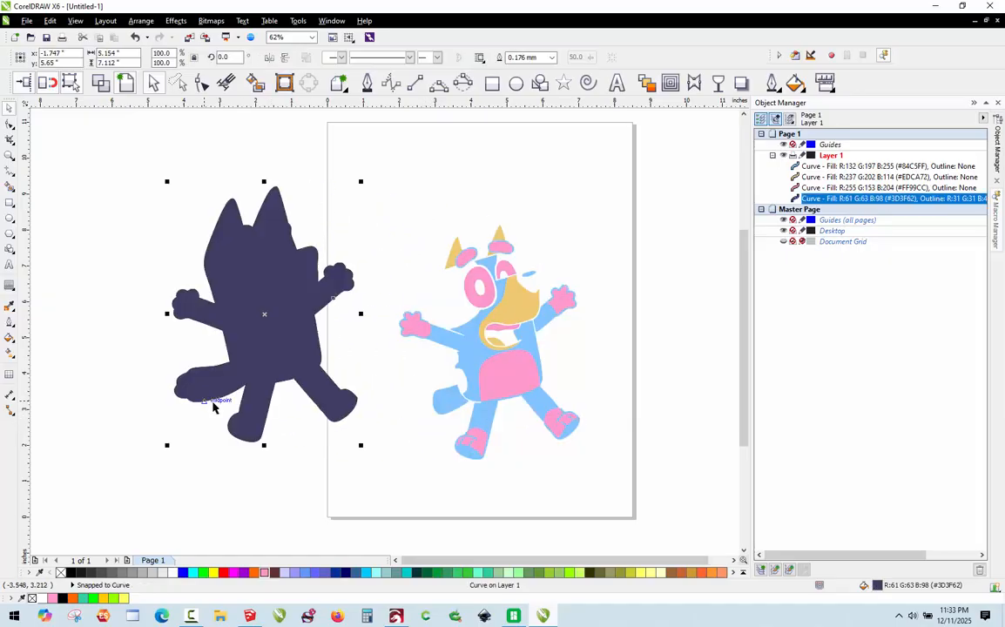
pyautogui.hotkey('ctrl', 'z')
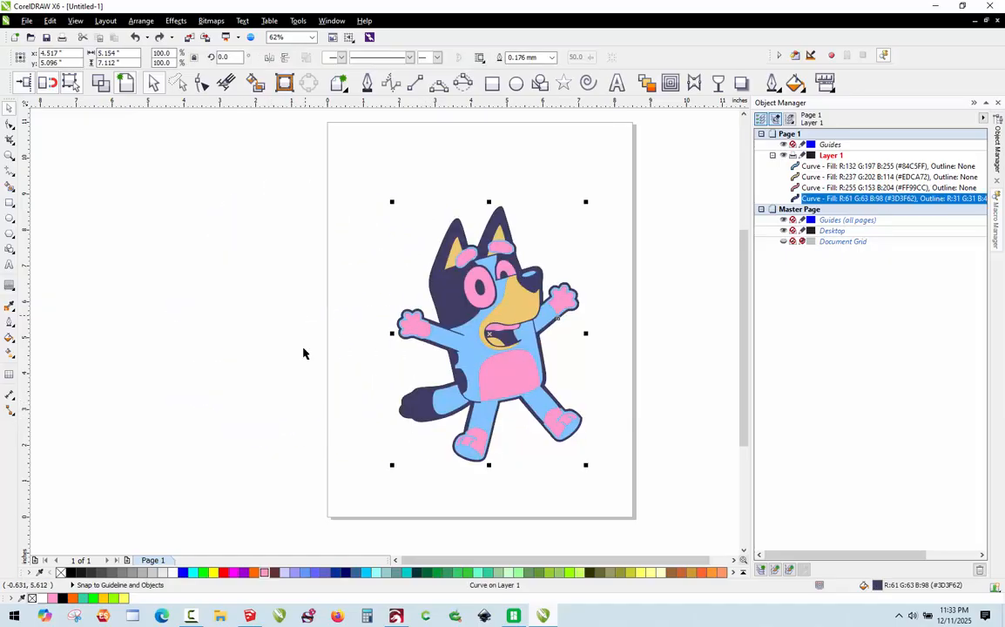
pyautogui.press('Escape')
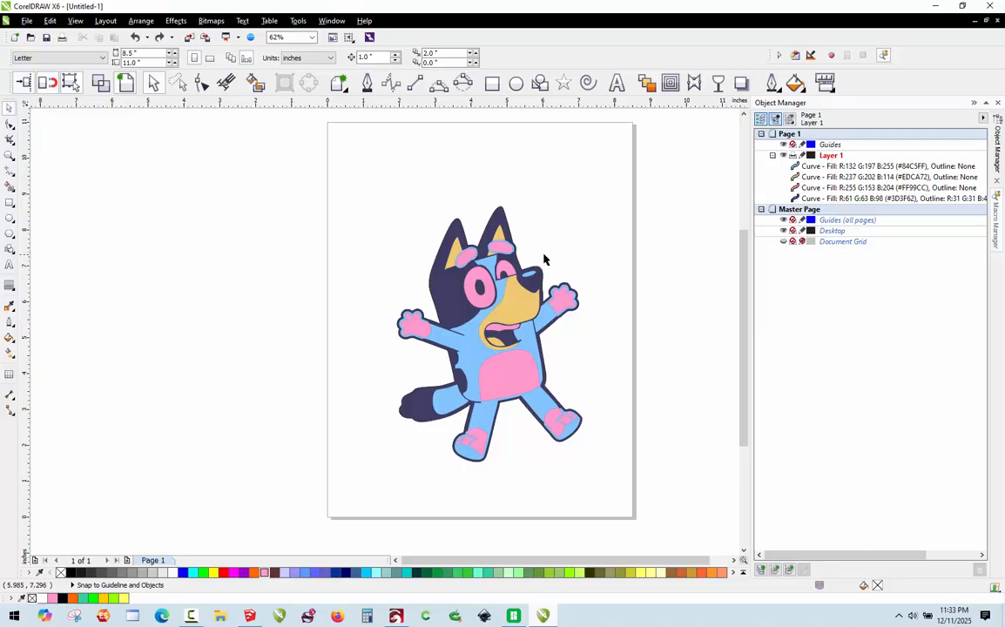
pyautogui.scroll(2, 543, 259)
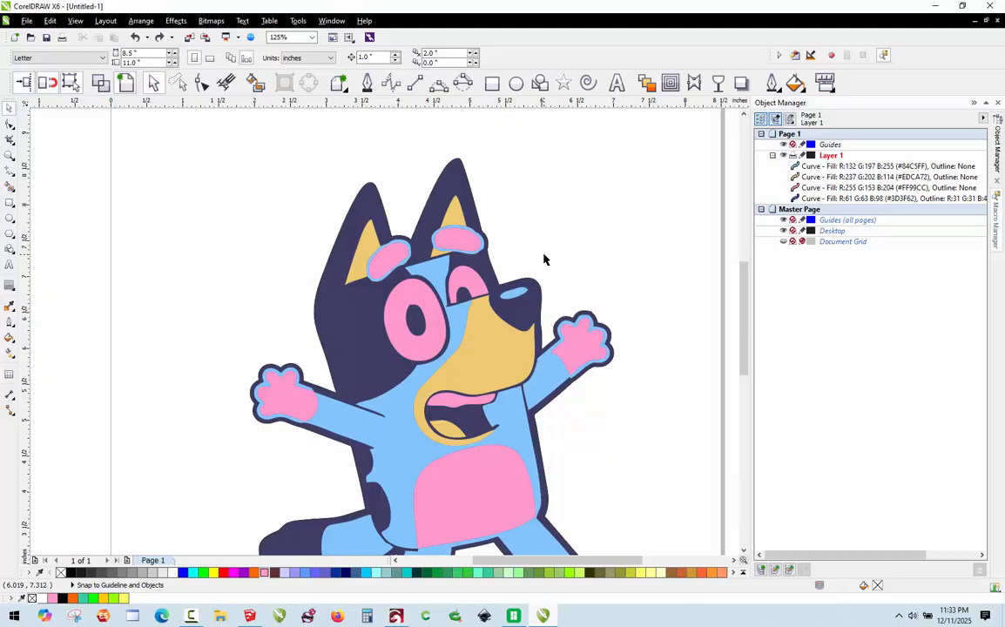
pyautogui.scroll(-1, 487, 235)
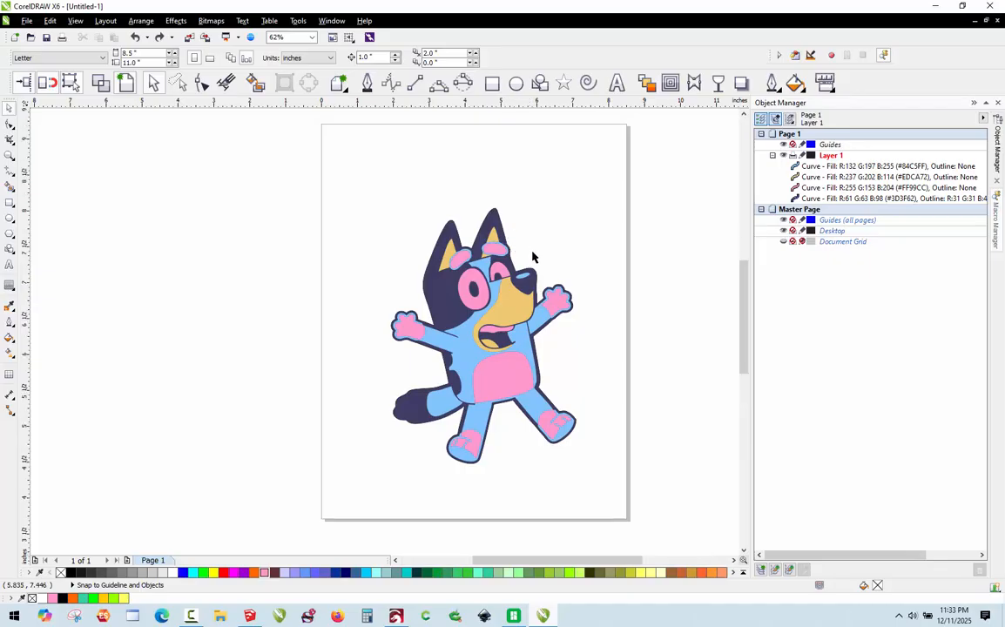
pyautogui.scroll(1, 468, 222)
pyautogui.scroll(-1, 478, 232)
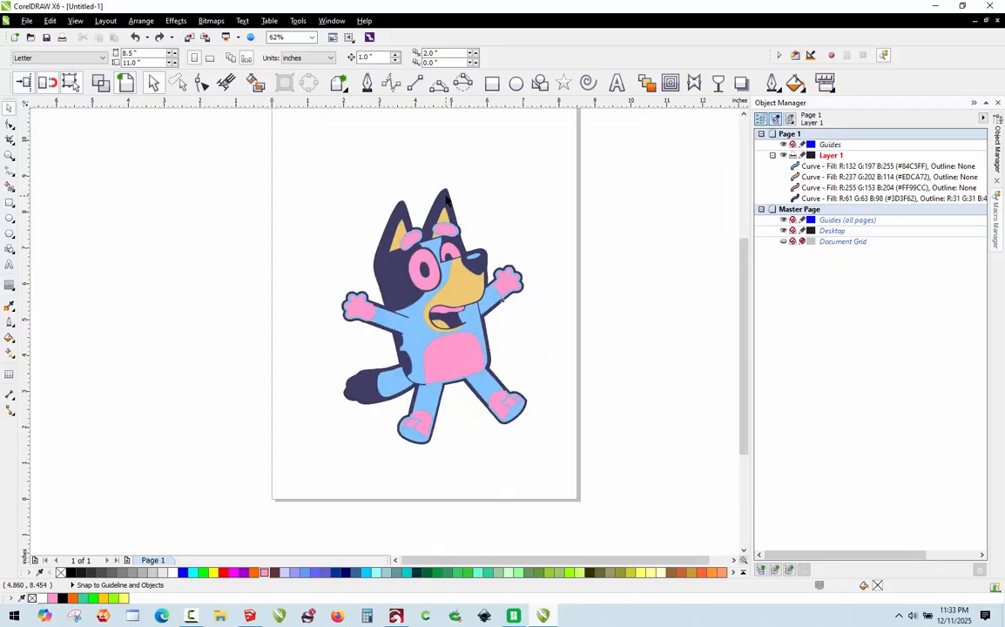
# Step: Duplicate the dark blue backing silhouette with a 2-inch horizontal offset, after a trial move that is undone
pyautogui.moveTo(446, 192); pyautogui.dragTo(246, 237)
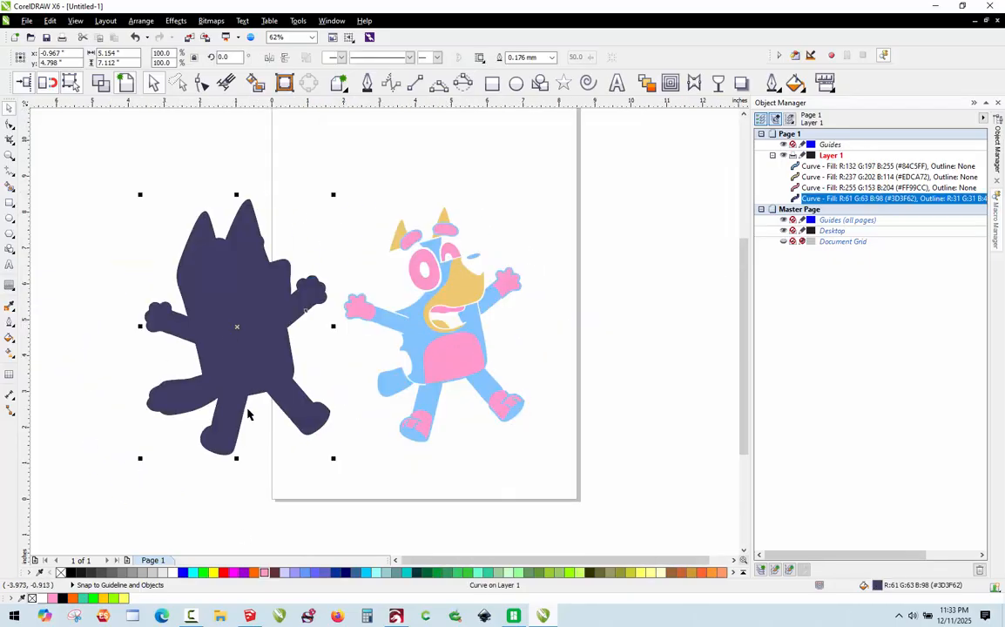
pyautogui.hotkey('ctrl', 'z')
pyautogui.scroll(1, 454, 207)
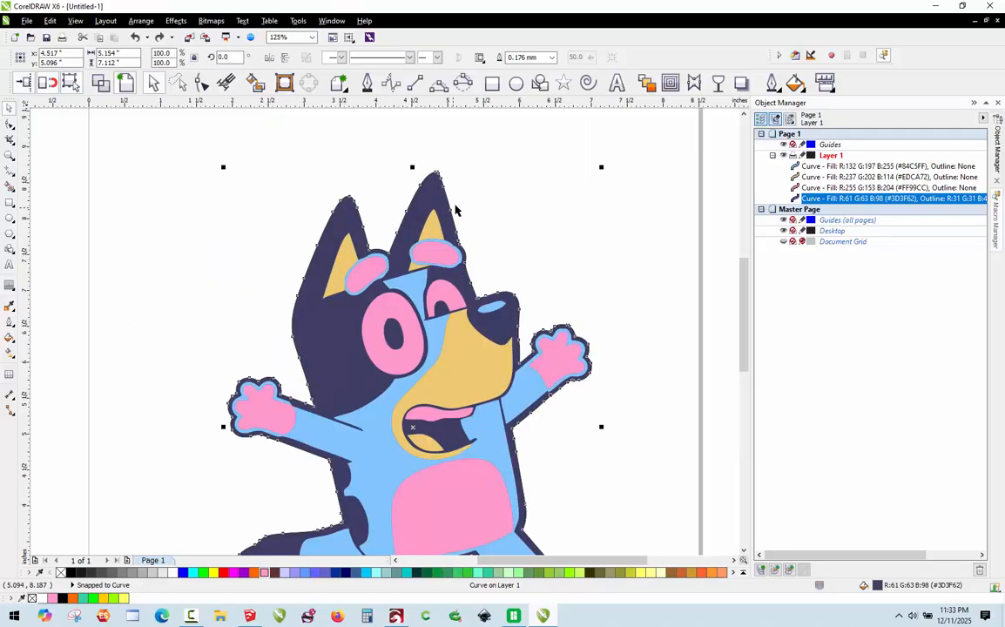
pyautogui.hotkey('ctrl', 'd')
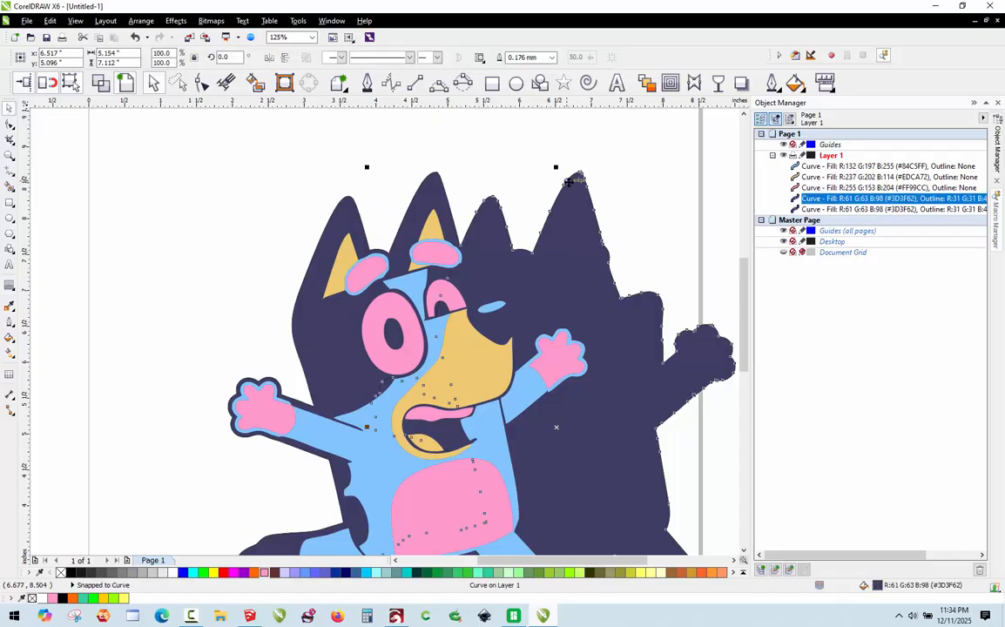
# Step: Undo the offset duplicate, duplicate the dark blue silhouette in place, and fill the copy red (R:255 G:0 B:0)
pyautogui.hotkey('ctrl', 'z')
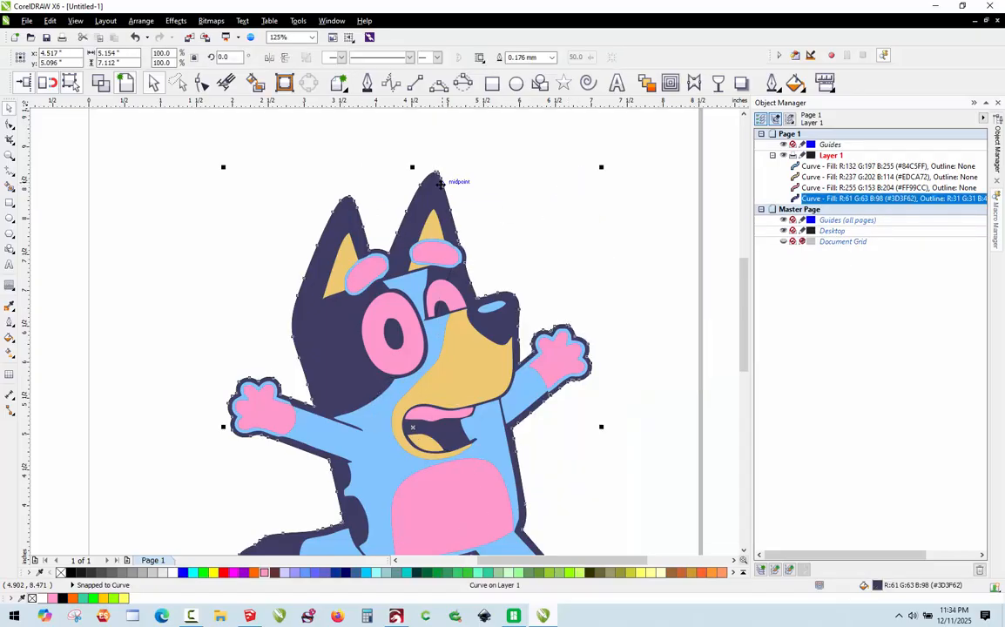
pyautogui.press('+')
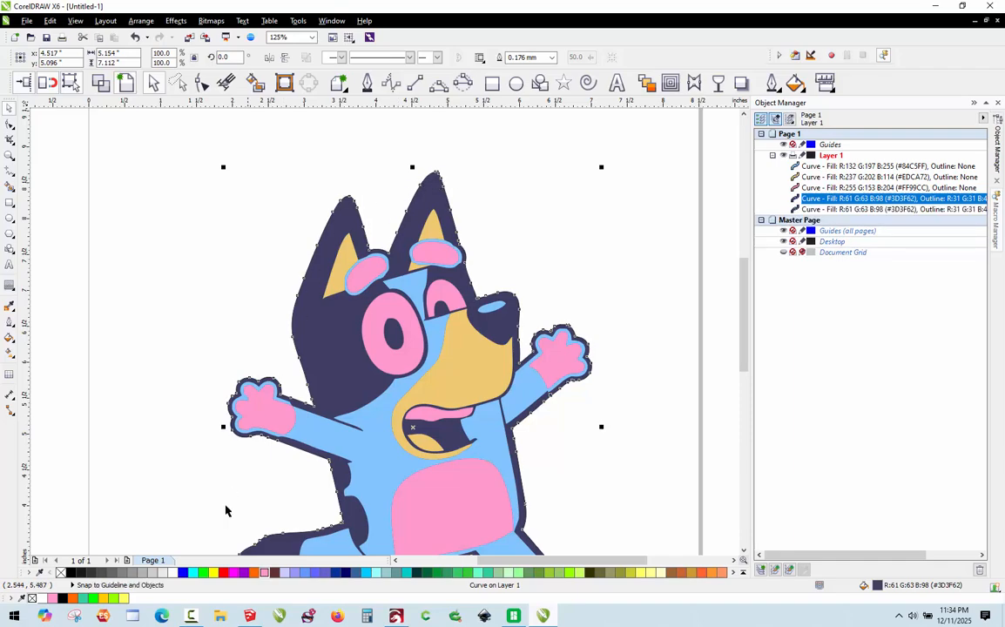
pyautogui.click(225, 574)
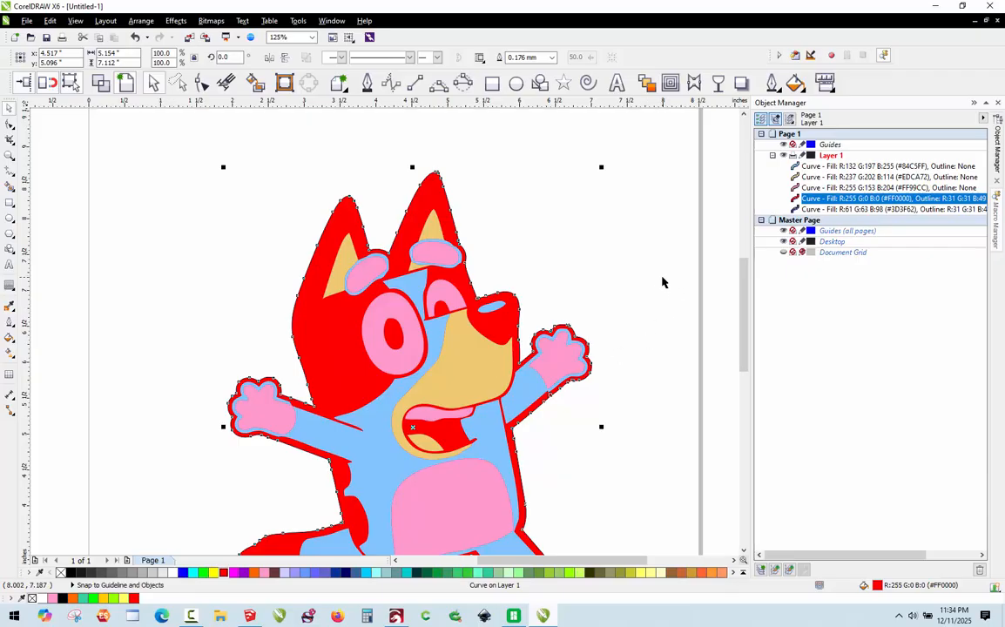
# Step: Paste another copy of the red silhouette in place and fill it orange (R:255 G:102 B:0)
pyautogui.hotkey('ctrl', 'c')
pyautogui.hotkey('ctrl', 'v')
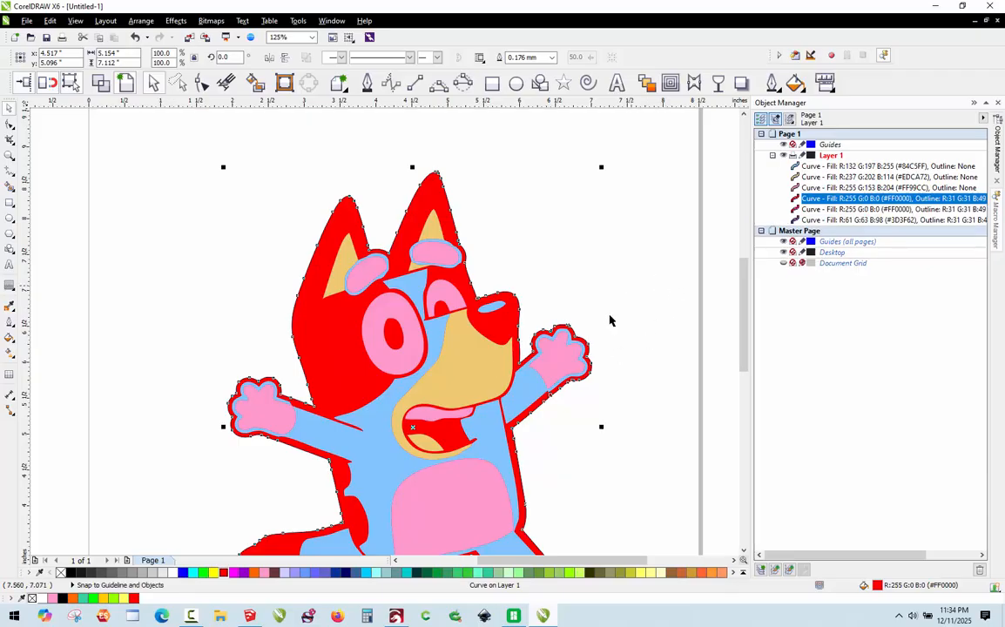
pyautogui.click(253, 573)
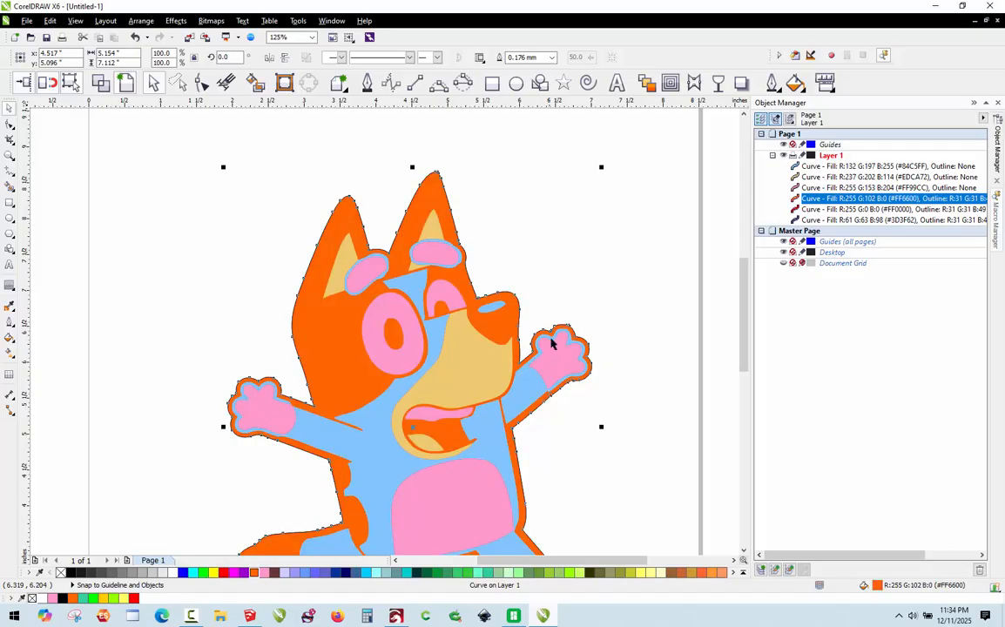
pyautogui.click(576, 295)
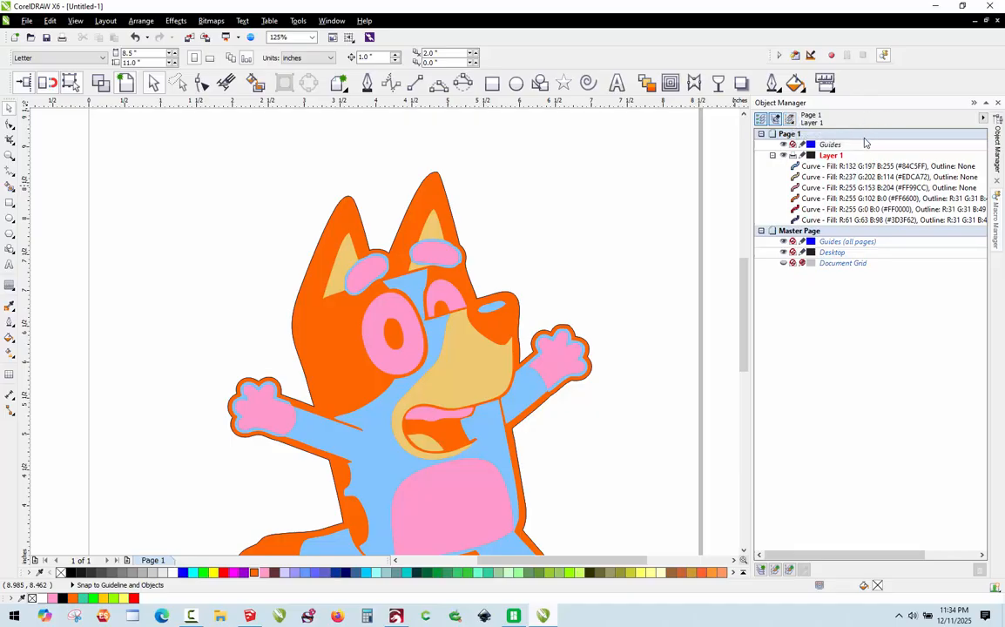
# Step: Add a new layer, Layer 2, and move the light blue, tan and pink curves from Layer 1 into it
pyautogui.click(762, 571)
pyautogui.click(817, 388)
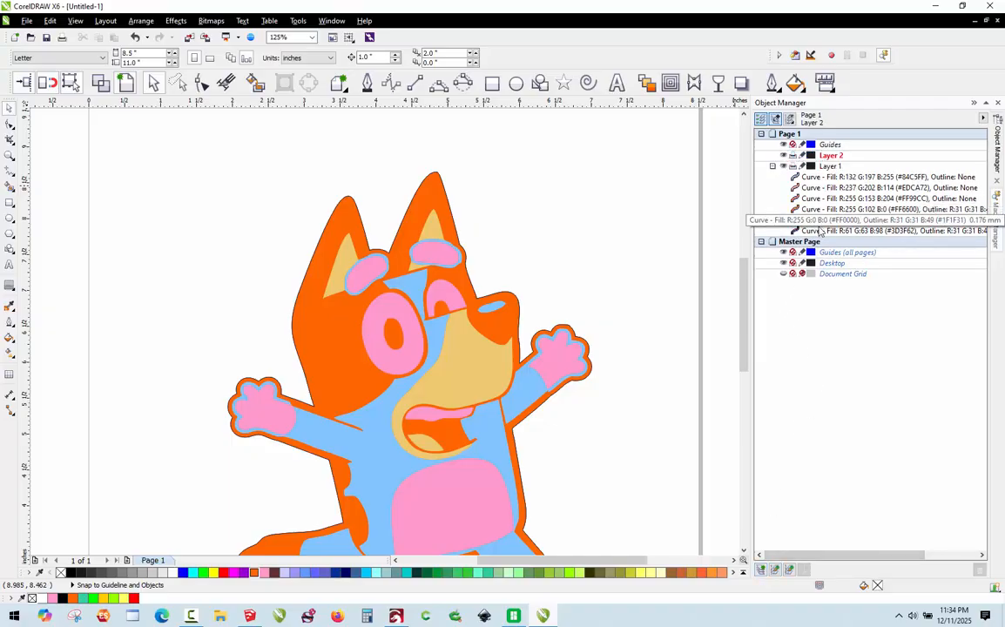
pyautogui.click(817, 232)
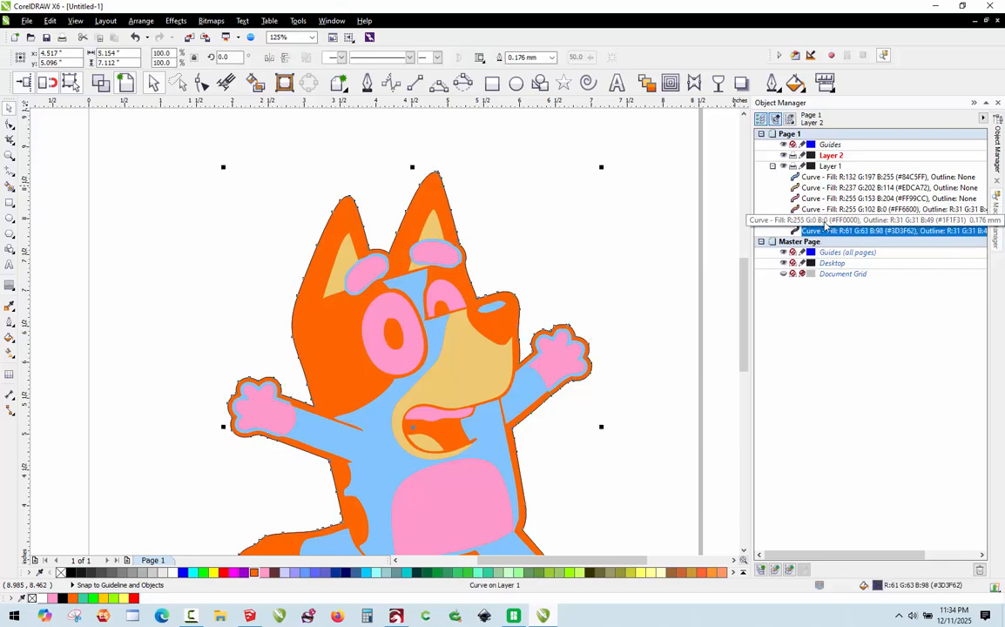
pyautogui.click(820, 221)
pyautogui.click(817, 209)
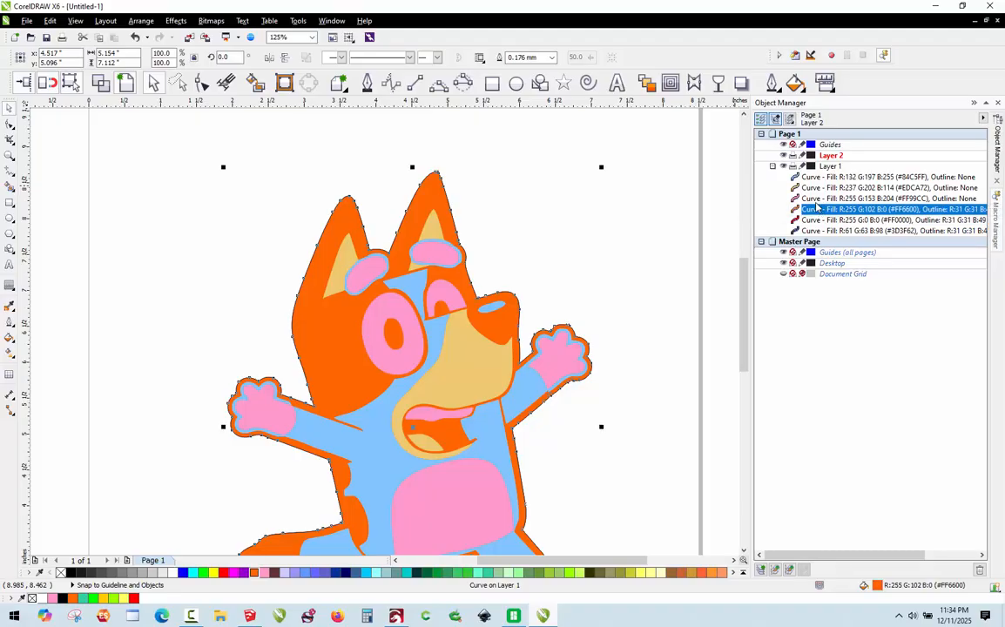
pyautogui.click(817, 199)
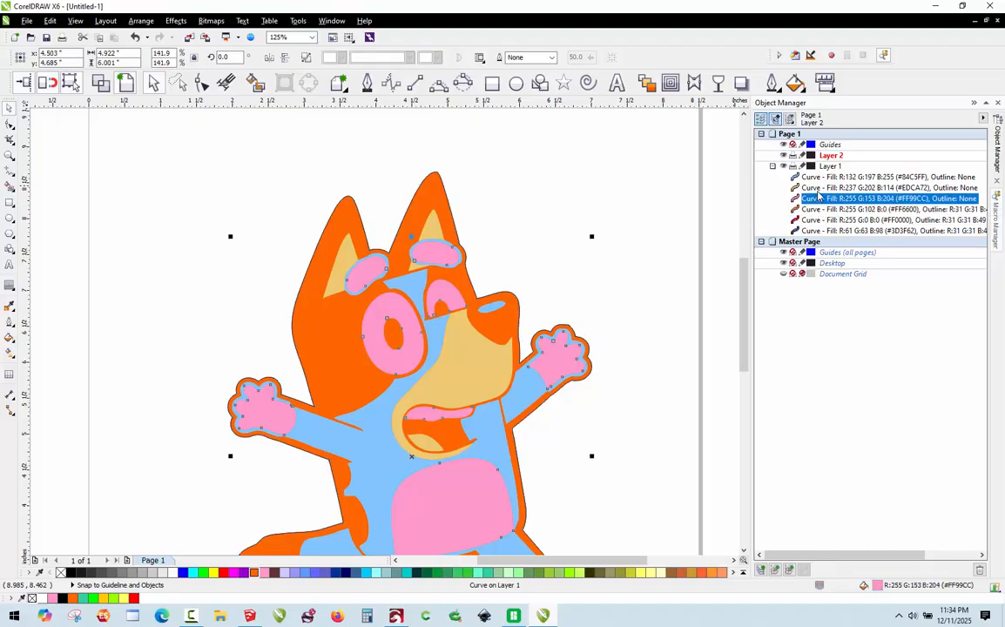
pyautogui.keyDown('shift'); pyautogui.click(819, 188); pyautogui.keyUp('shift')
pyautogui.keyDown('shift'); pyautogui.click(819, 178); pyautogui.keyUp('shift')
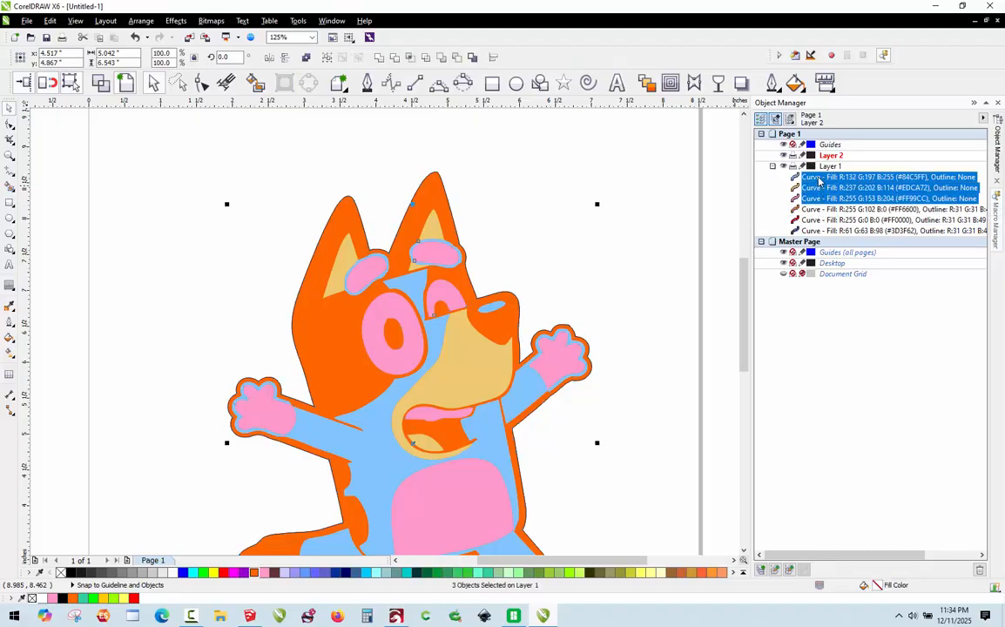
pyautogui.moveTo(819, 180); pyautogui.dragTo(822, 157)
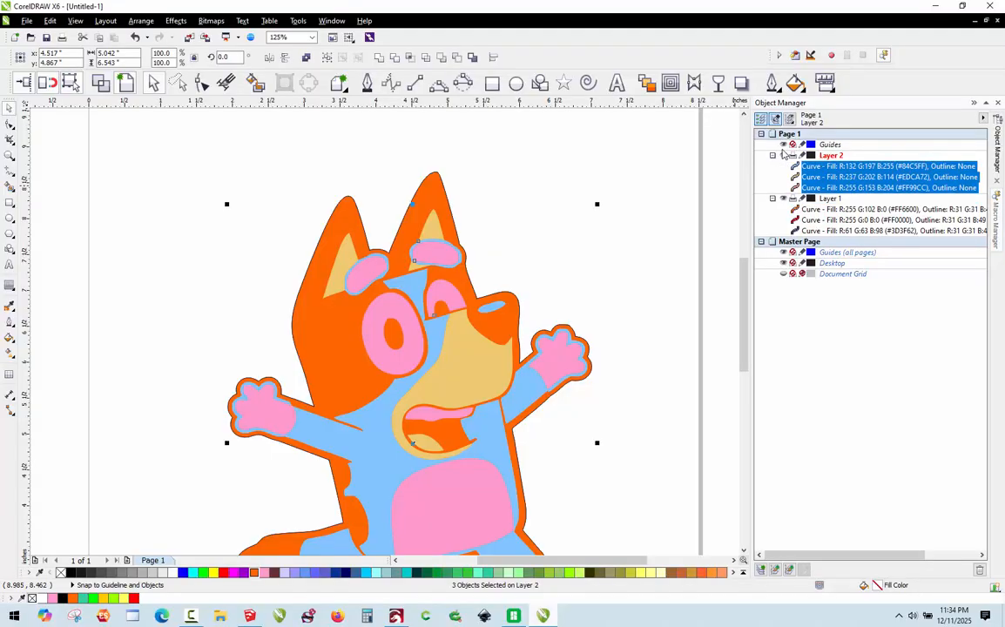
# Step: Hide Layer 2 and fill the orange silhouette light green (R:153 G:255 B:153)
pyautogui.click(784, 156)
pyautogui.scroll(-1, 599, 240)
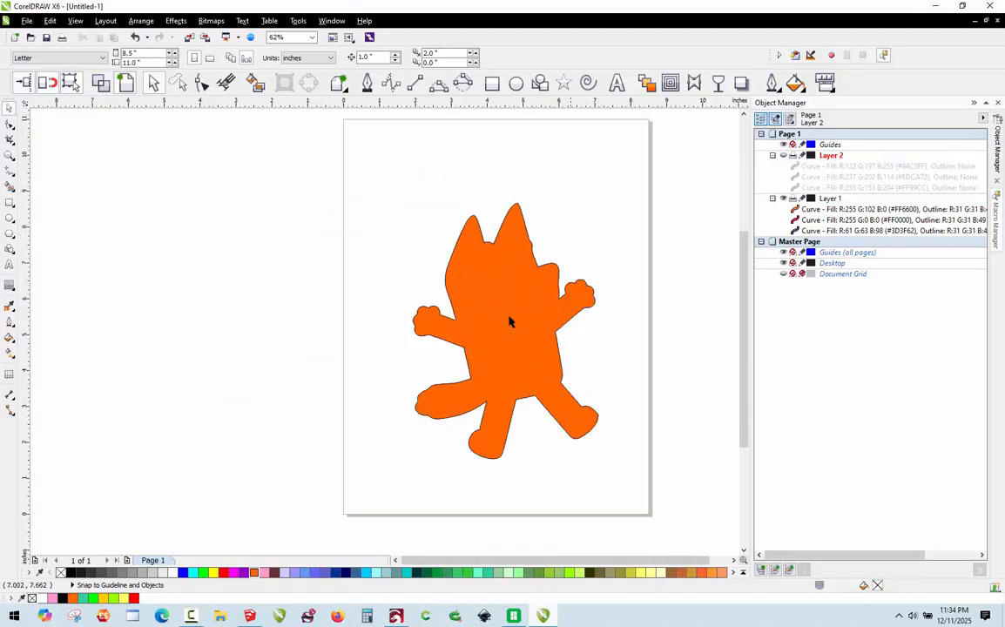
pyautogui.click(527, 312)
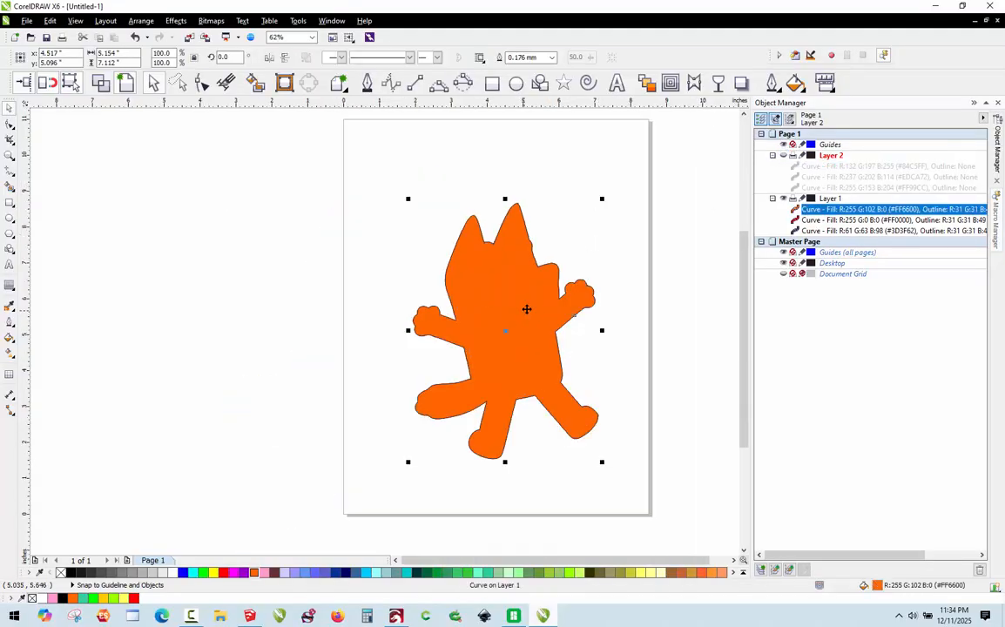
pyautogui.click(520, 573)
pyautogui.click(557, 460)
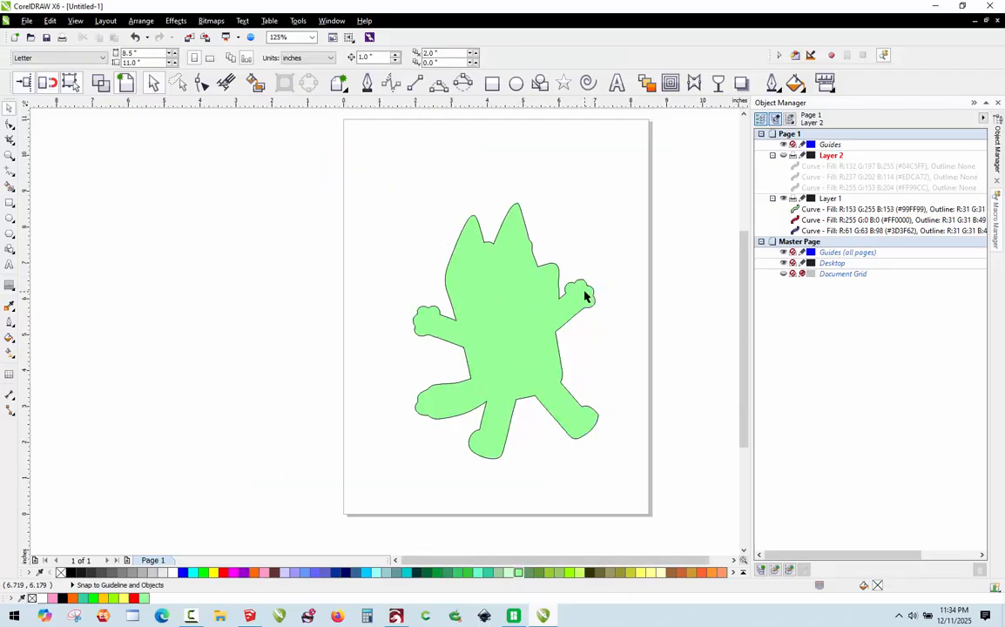
# Step: Remove the outlines from the three stacked silhouettes on Layer 1 and check each curve
pyautogui.moveTo(370, 170); pyautogui.dragTo(614, 490)
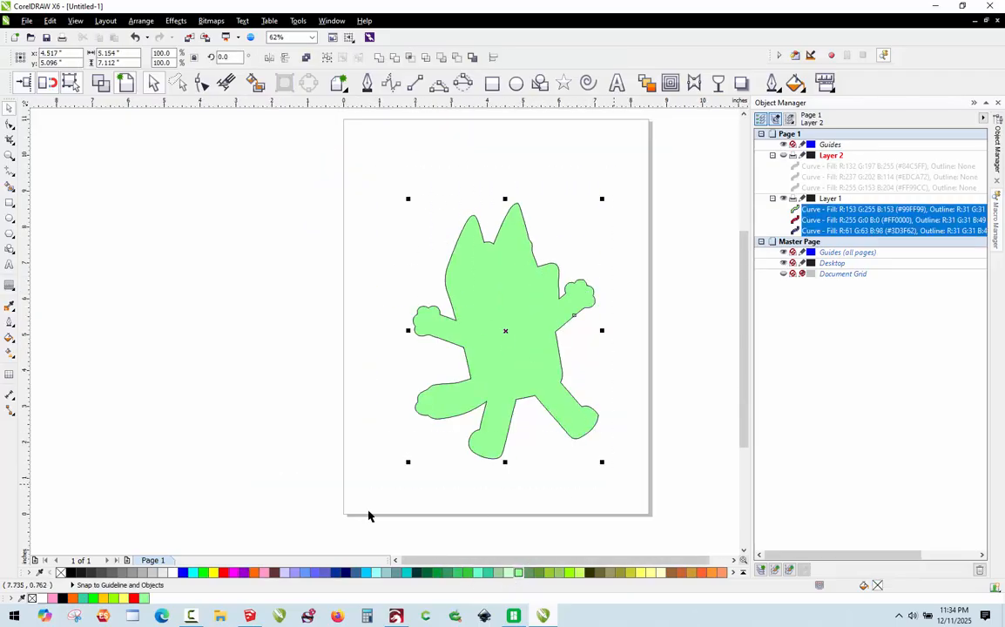
pyautogui.click(272, 378)
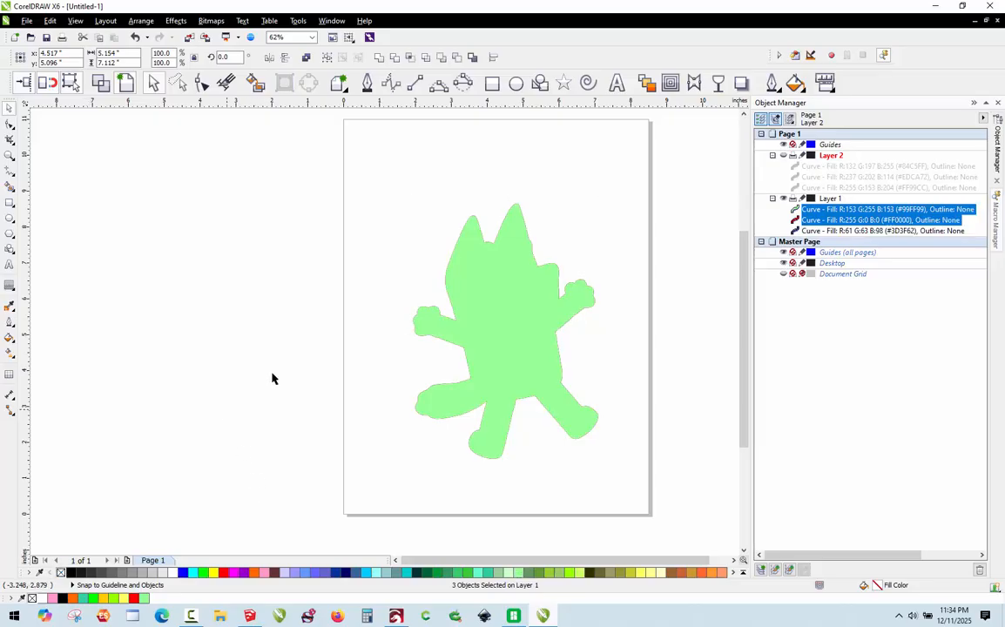
pyautogui.click(819, 211)
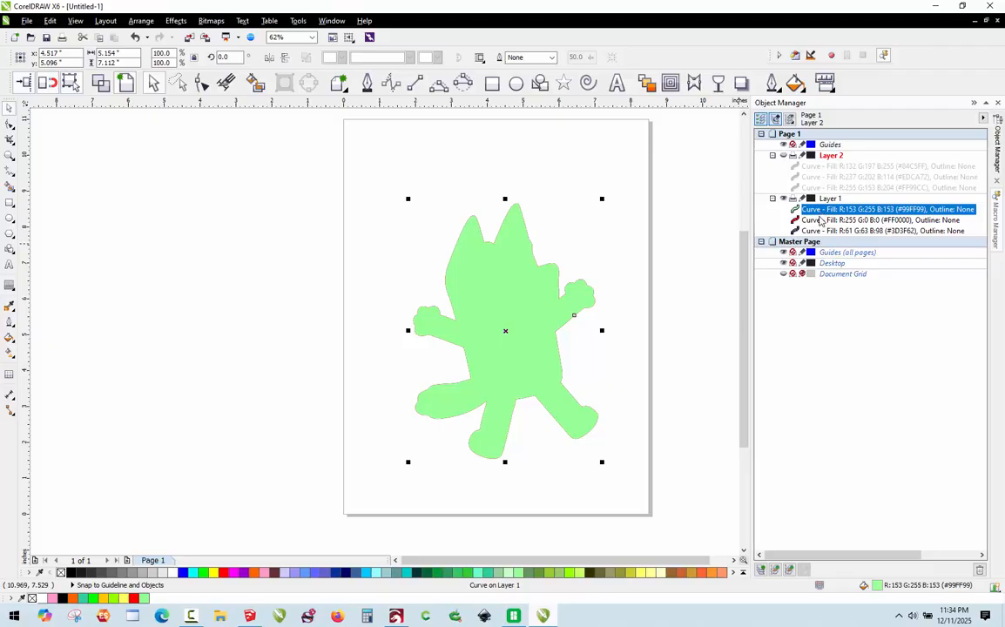
pyautogui.click(821, 220)
pyautogui.click(823, 231)
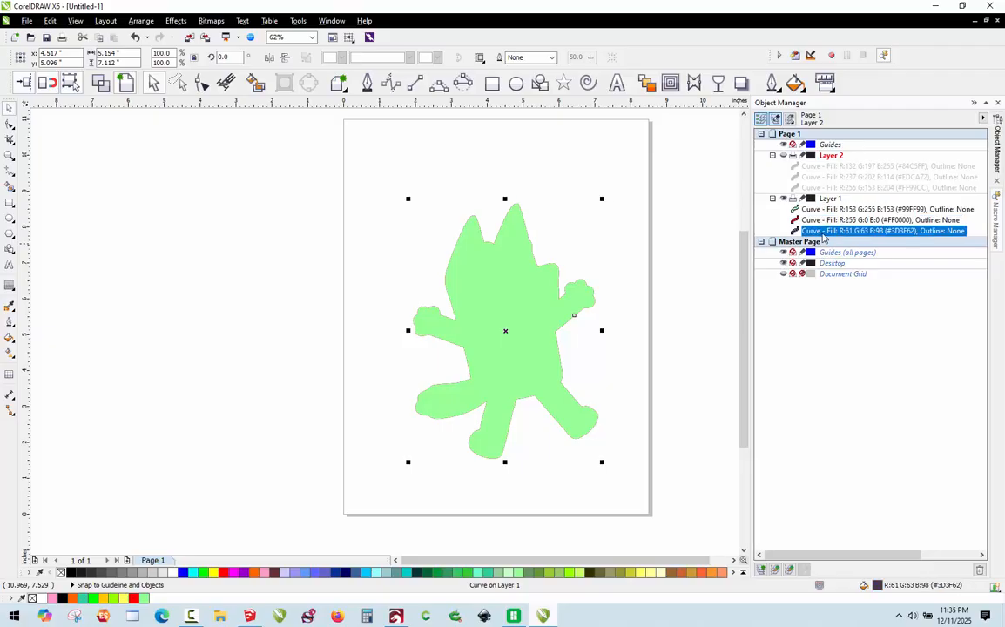
pyautogui.click(621, 342)
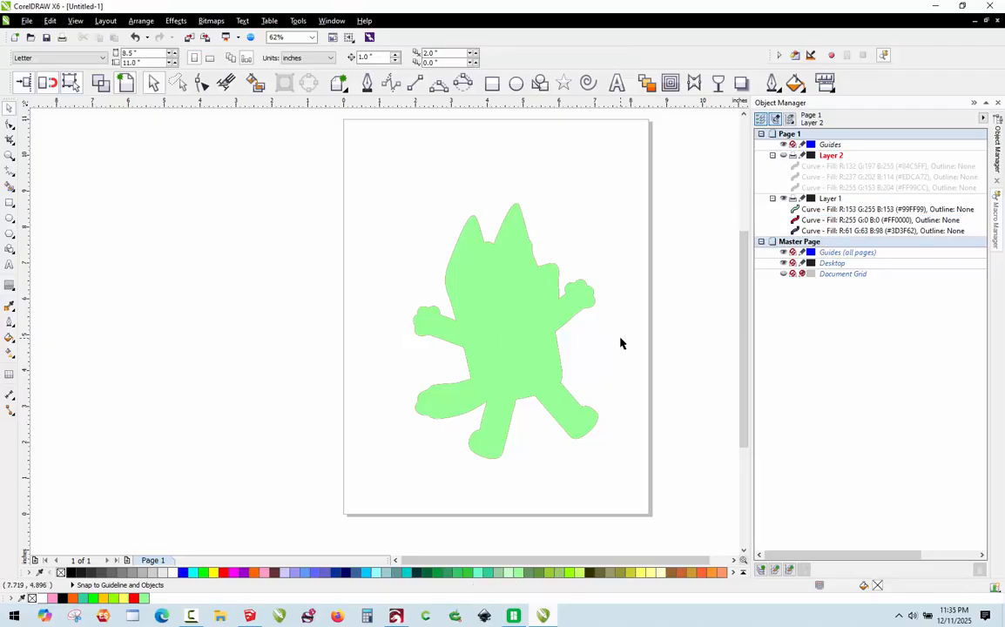
pyautogui.scroll(2, 601, 379)
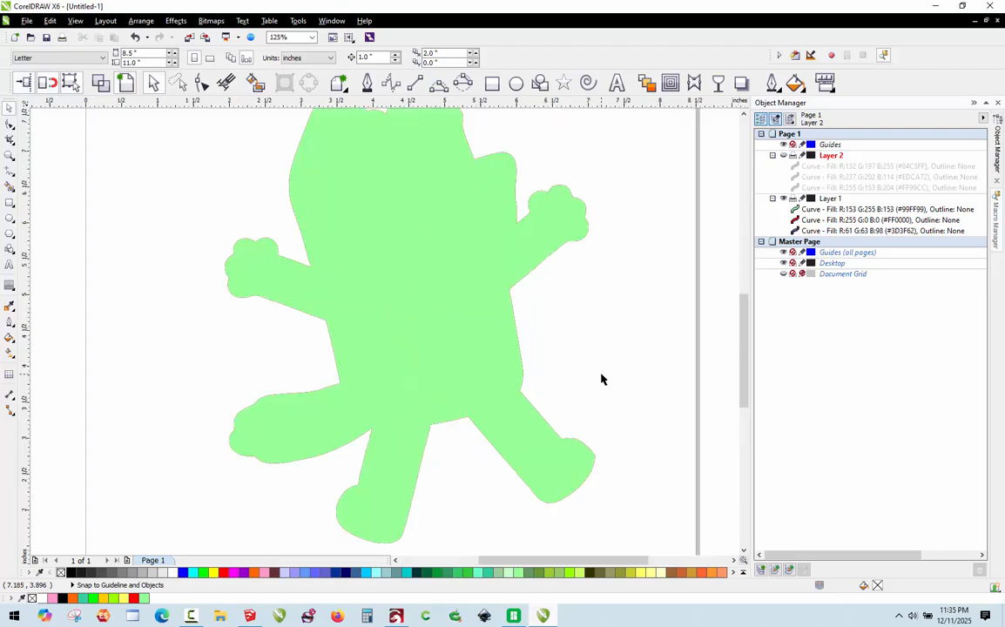
# Step: Move the green and red silhouettes into a new layer, Layer 3, and hide that layer
pyautogui.click(763, 570)
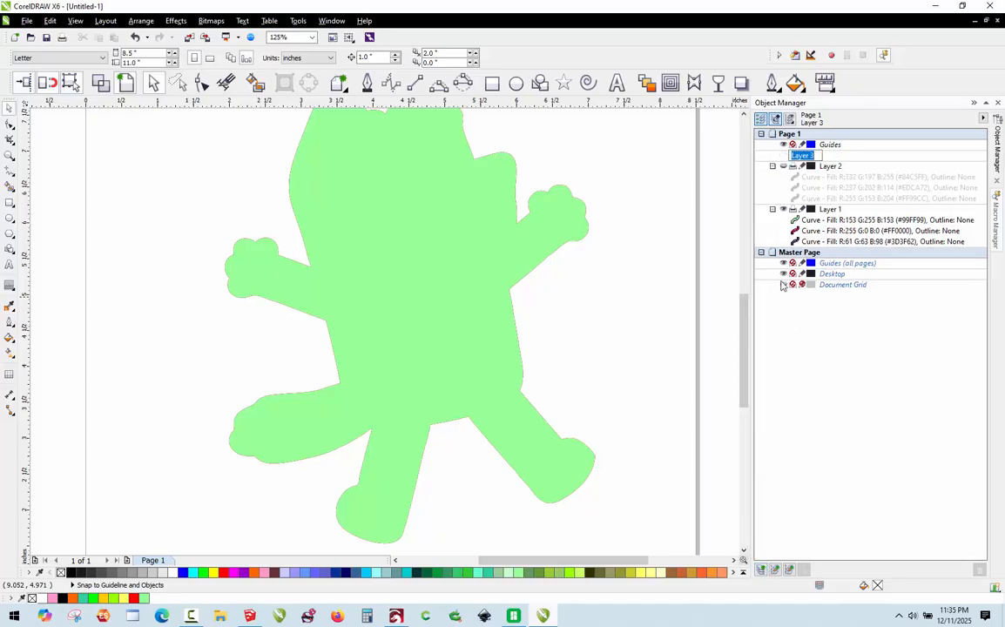
pyautogui.click(807, 341)
pyautogui.click(839, 220)
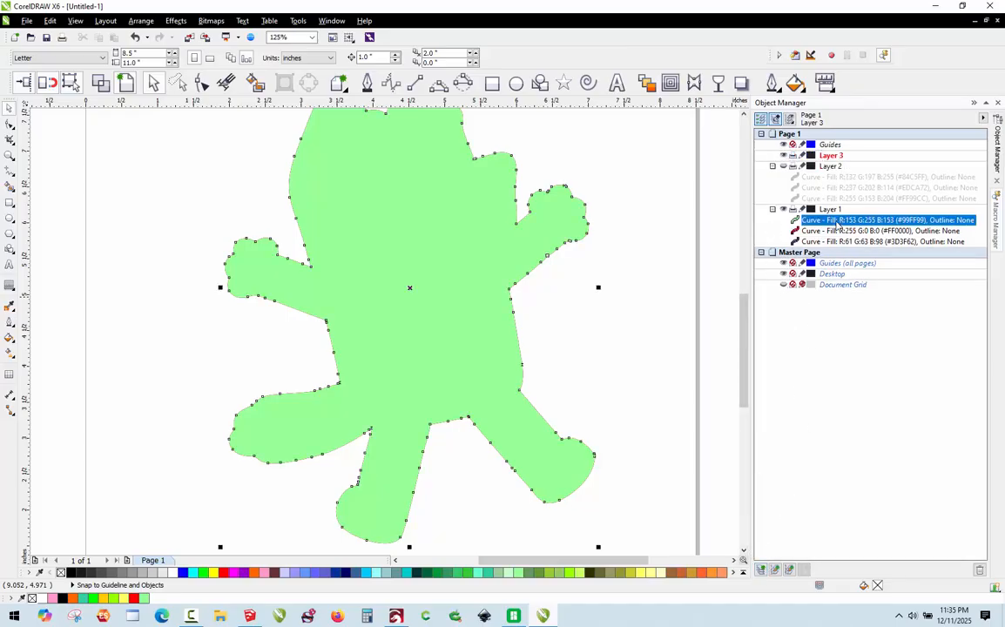
pyautogui.keyDown('shift'); pyautogui.click(823, 230); pyautogui.keyUp('shift')
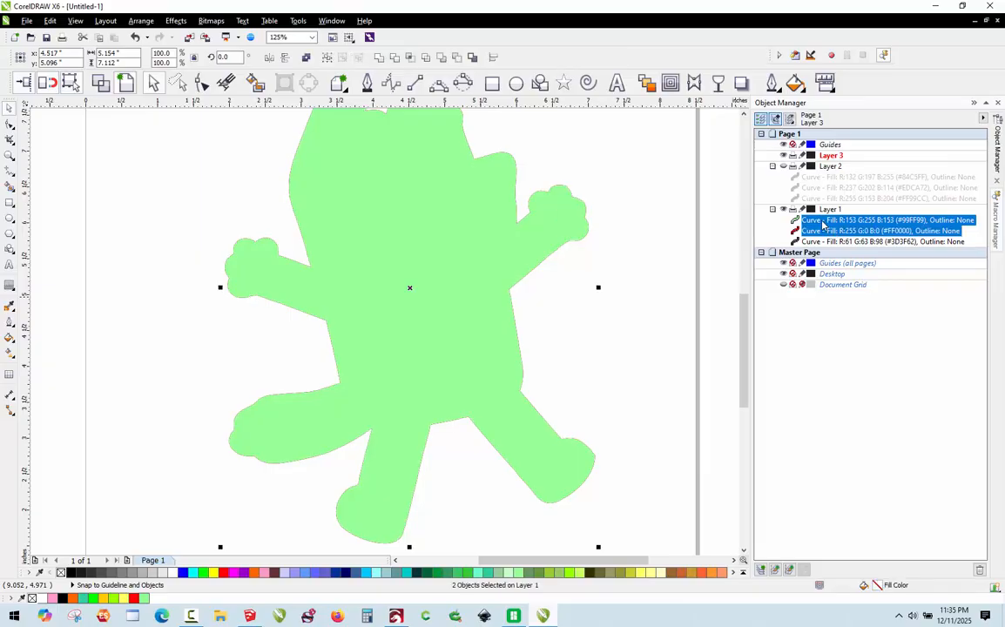
pyautogui.moveTo(823, 225); pyautogui.dragTo(841, 156)
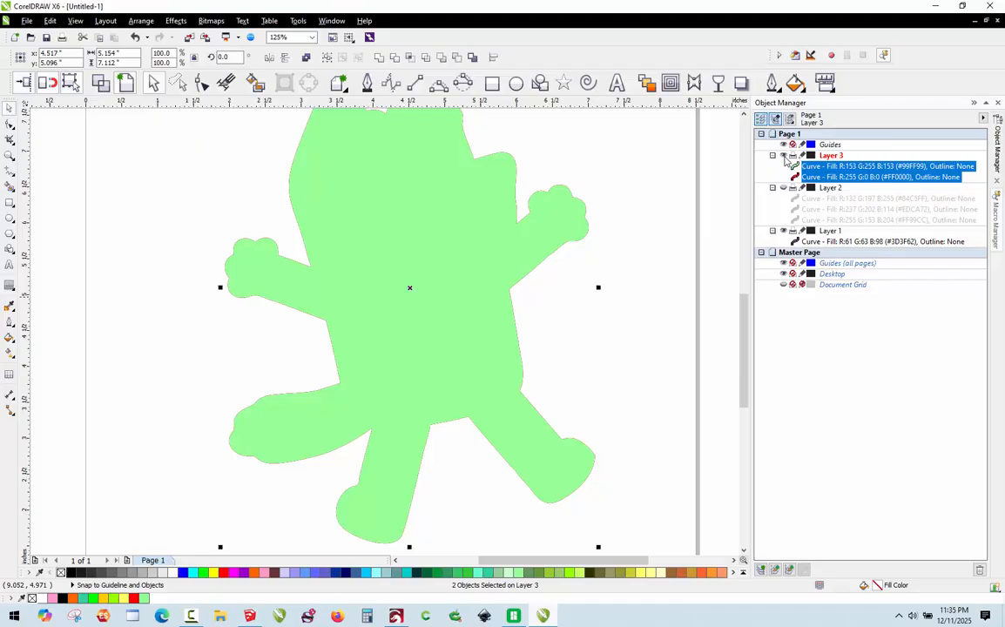
pyautogui.click(783, 156)
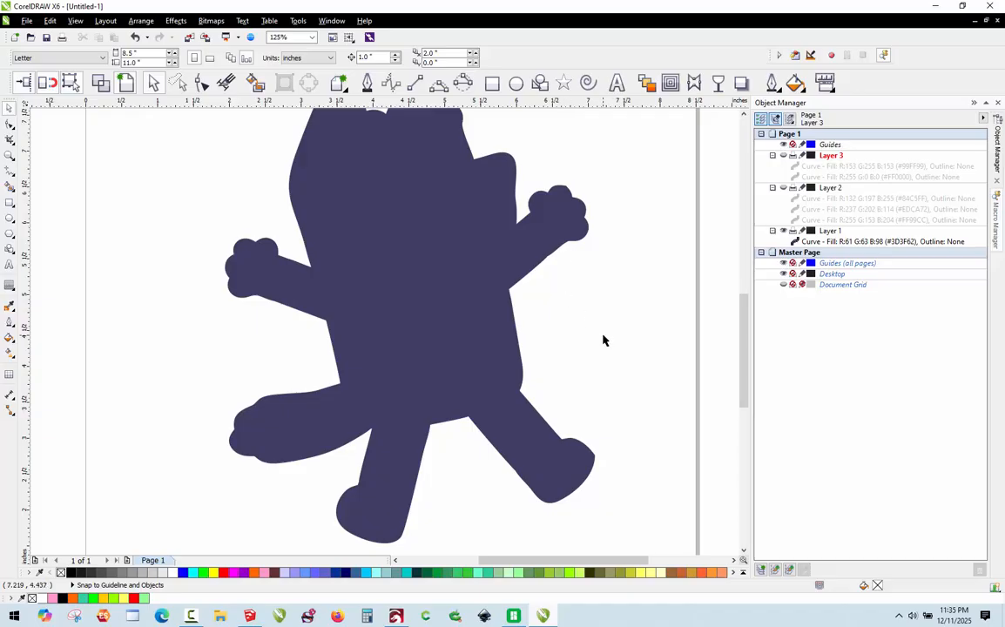
# Step: Try to place text beside the silhouette on hidden Layer 3, and make Layer 1 the active layer
pyautogui.scroll(-3, 603, 340)
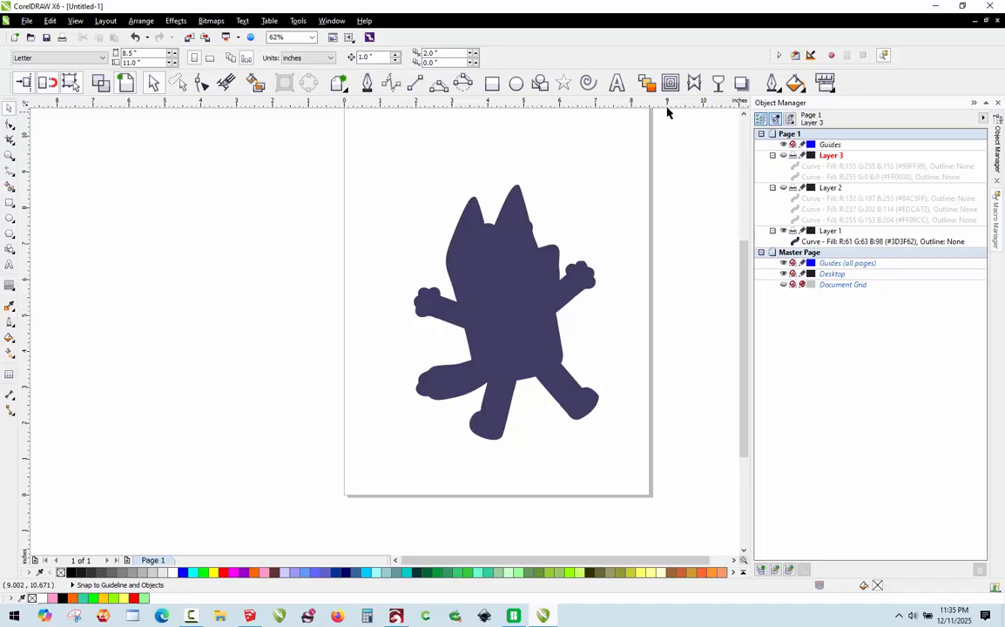
pyautogui.click(645, 252)
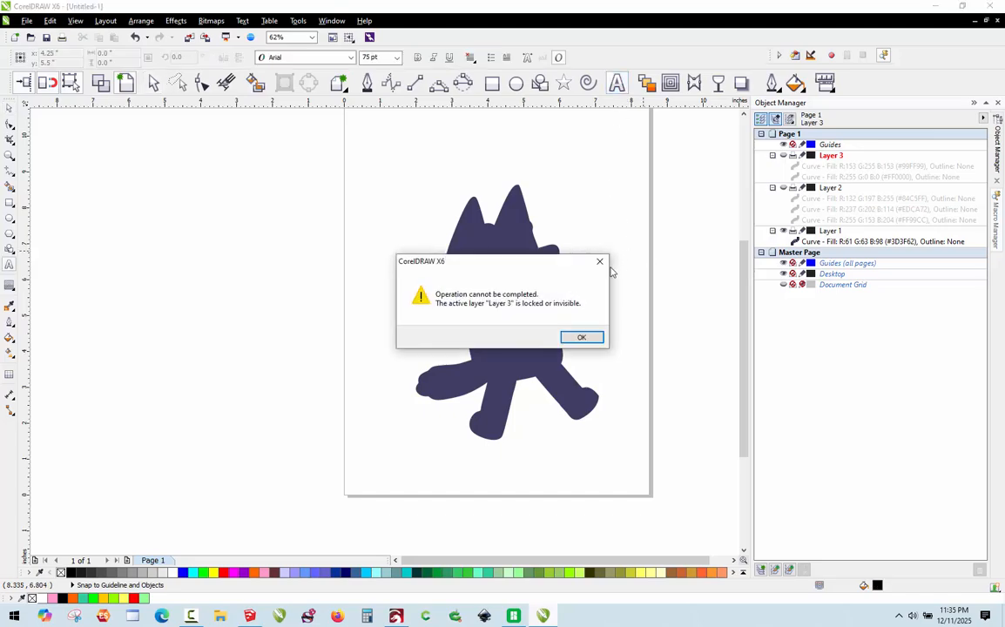
pyautogui.click(580, 338)
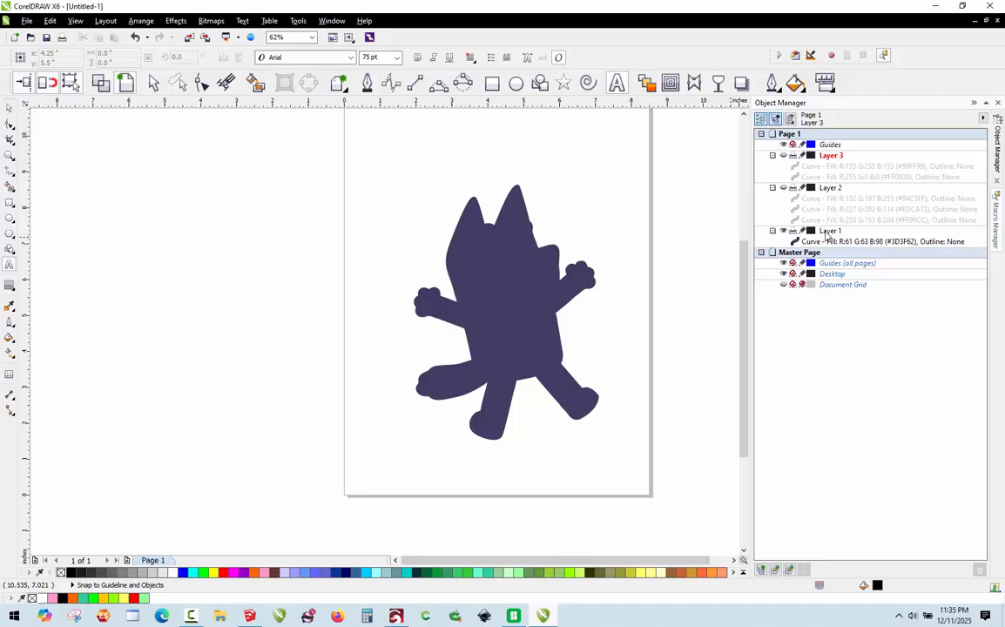
pyautogui.click(827, 232)
# Step: Add artistic text reading "Christmas 2025" beside the dark blue silhouette, with 2025 on its own line
pyautogui.click(653, 184)
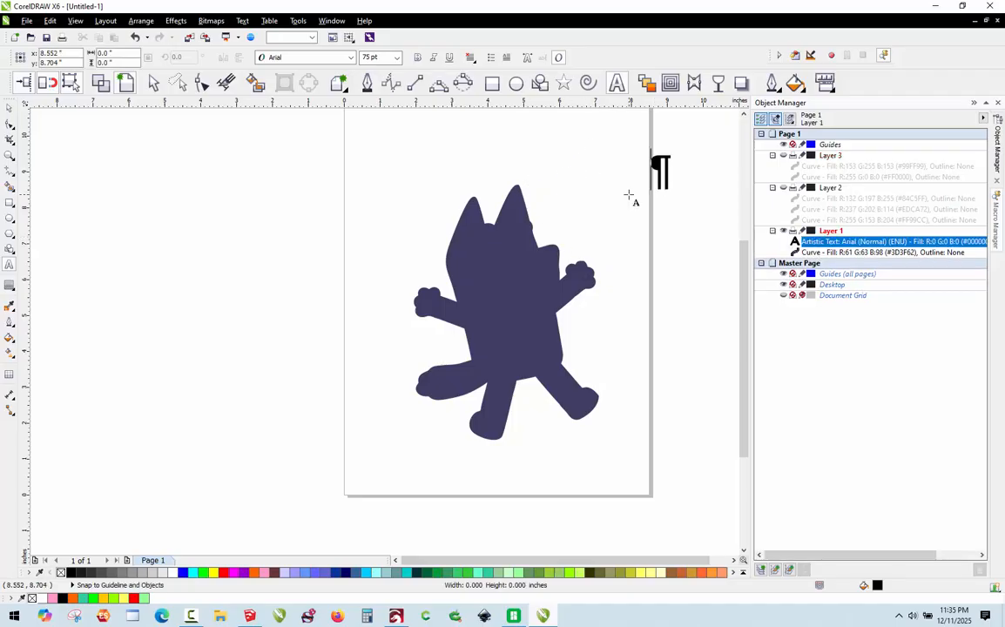
pyautogui.write('Chris')
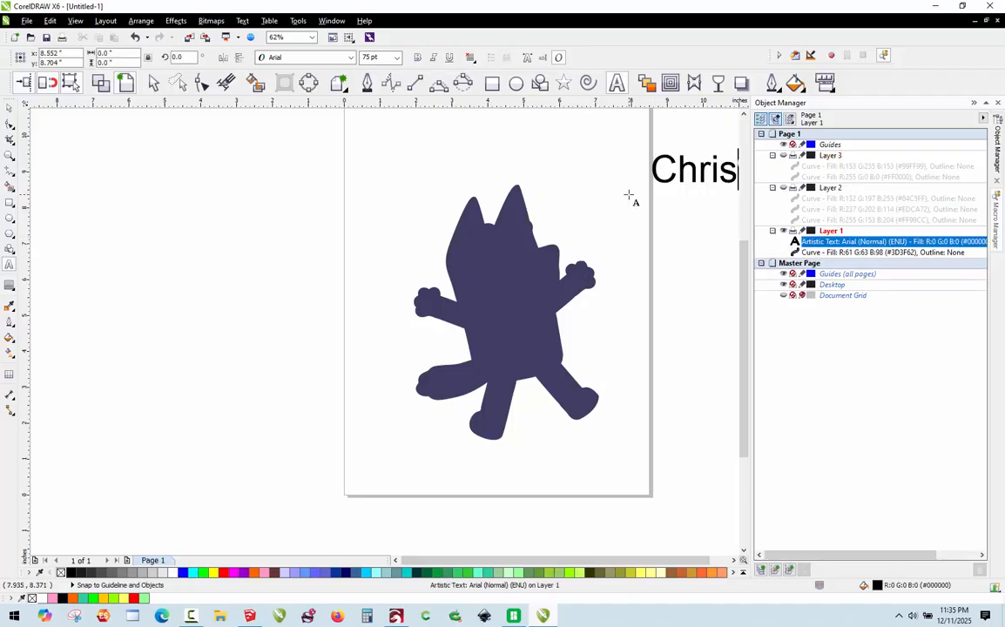
pyautogui.write('tmas 202')
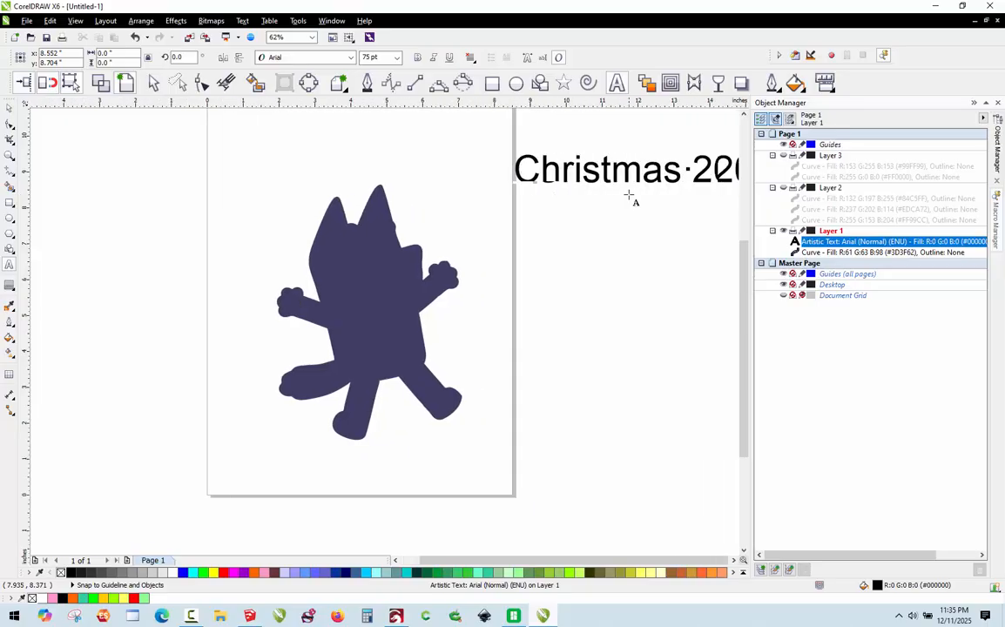
pyautogui.write('5')
pyautogui.press('Return')
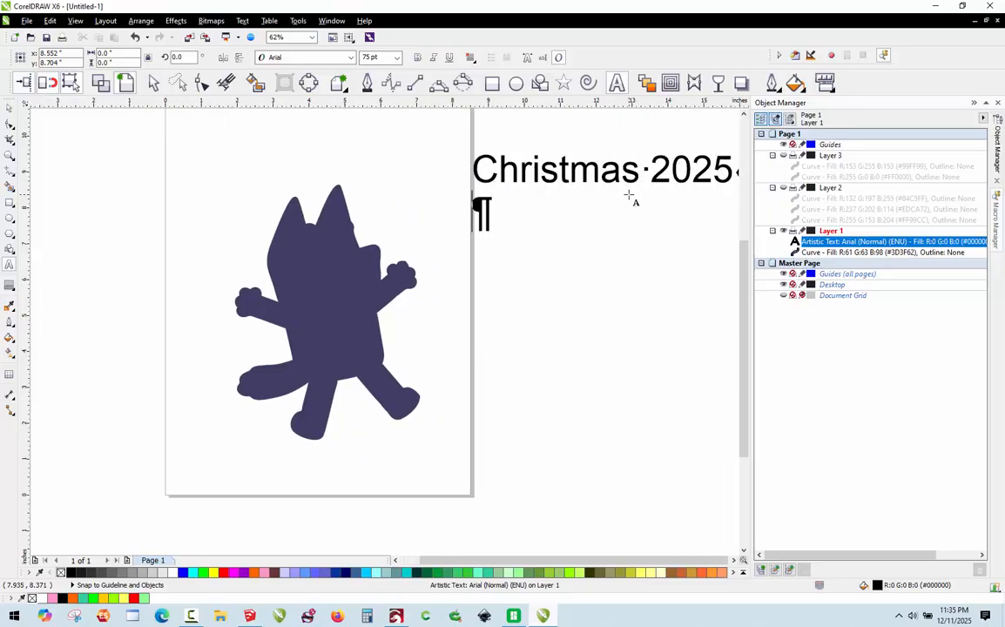
pyautogui.click(652, 168)
pyautogui.press('Return')
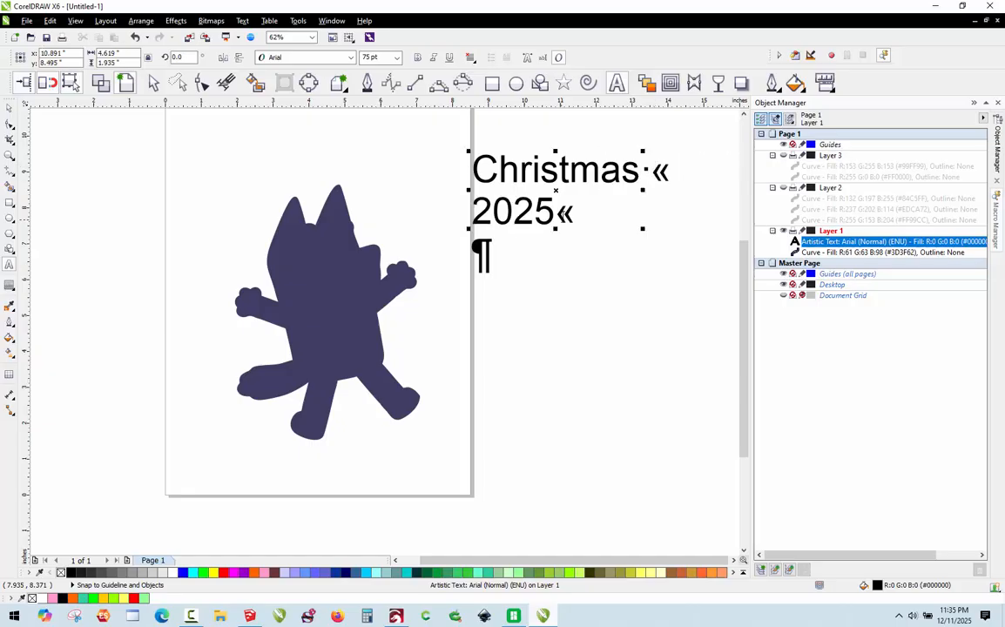
# Step: Add a third line reading "Love, Dad" to the Christmas 2025 text and centre-align all the lines
pyautogui.click(559, 213)
pyautogui.press('Return')
pyautogui.write('Love, Dad')
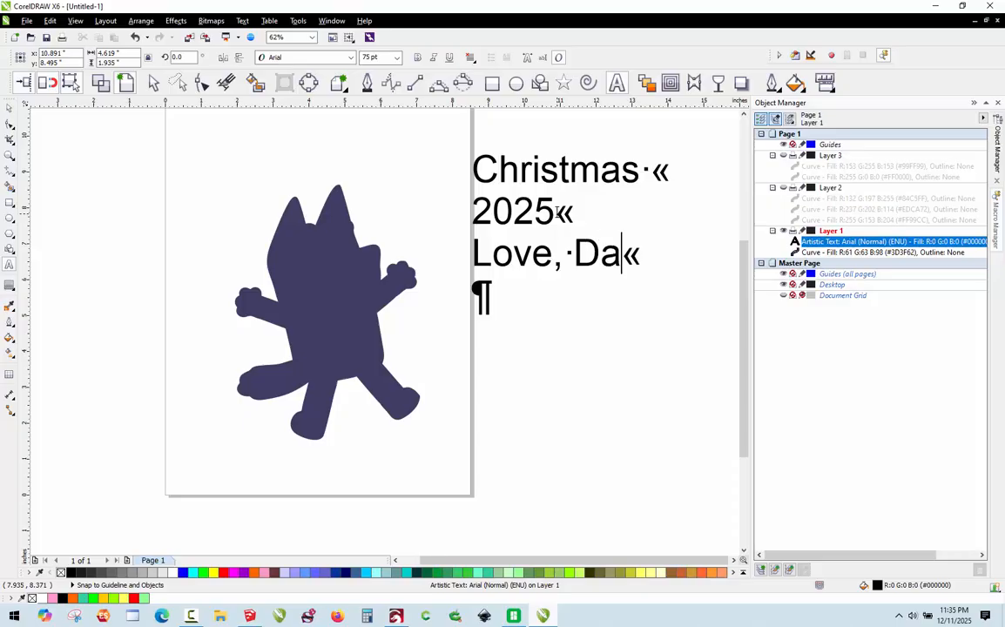
pyautogui.click(9, 107)
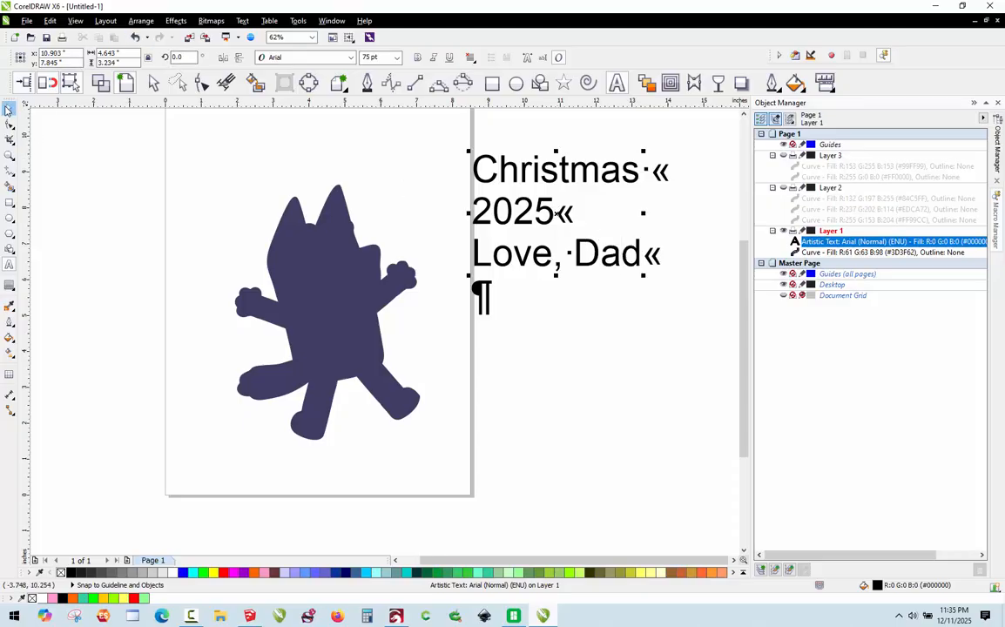
pyautogui.click(471, 58)
pyautogui.click(490, 106)
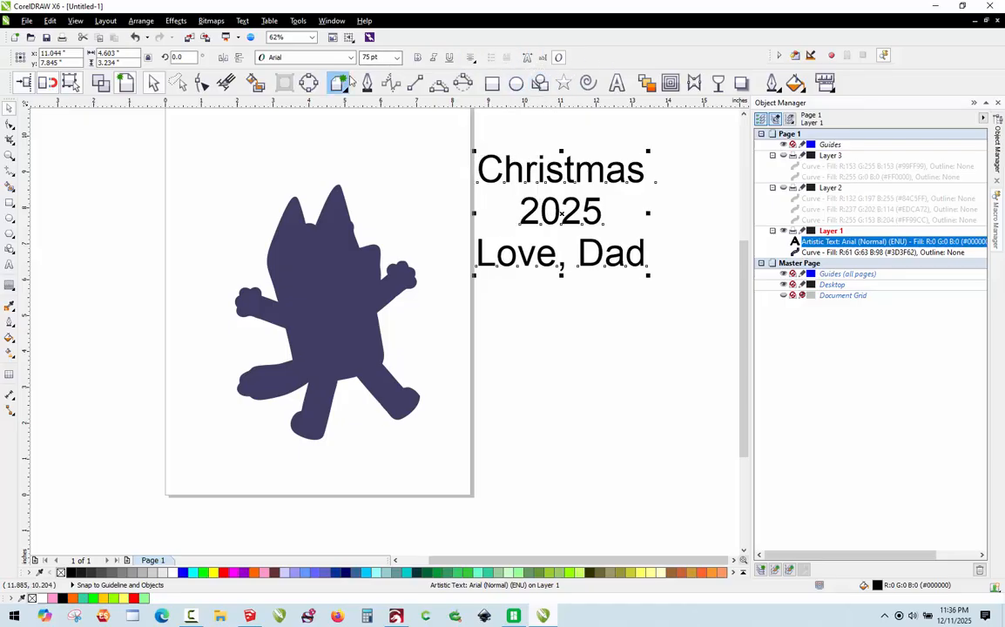
# Step: Set the inscription's font to Arial Bold and tighten the spacing between its three lines
pyautogui.click(305, 57)
pyautogui.moveTo(336, 154)
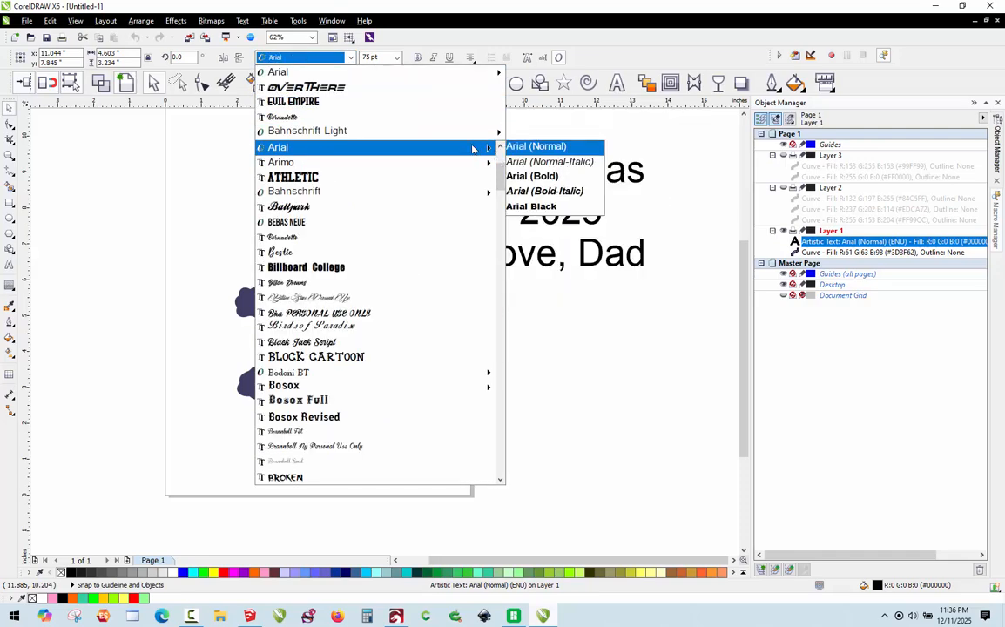
pyautogui.click(534, 178)
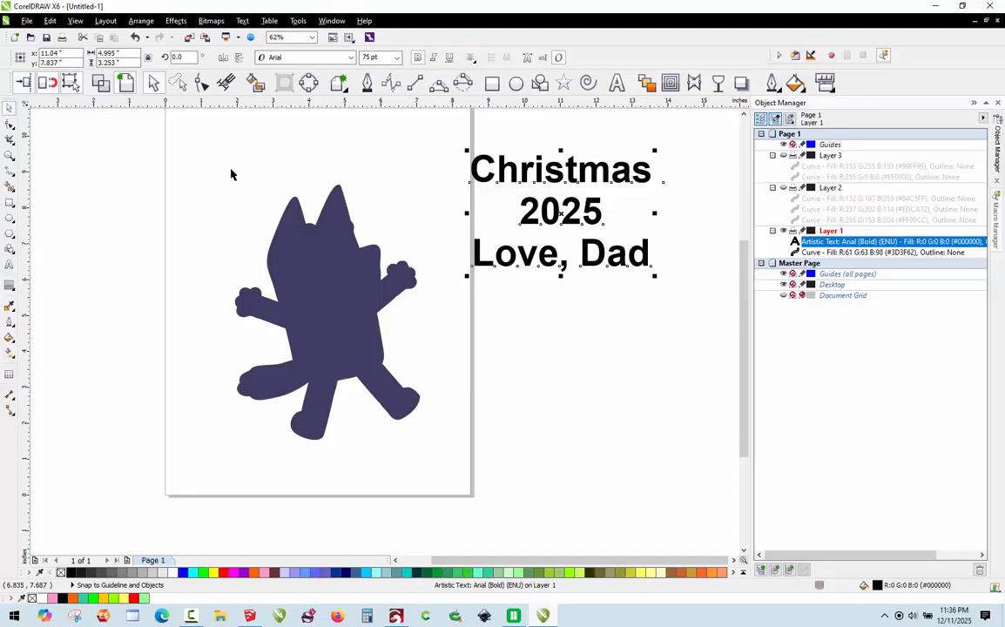
pyautogui.click(202, 82)
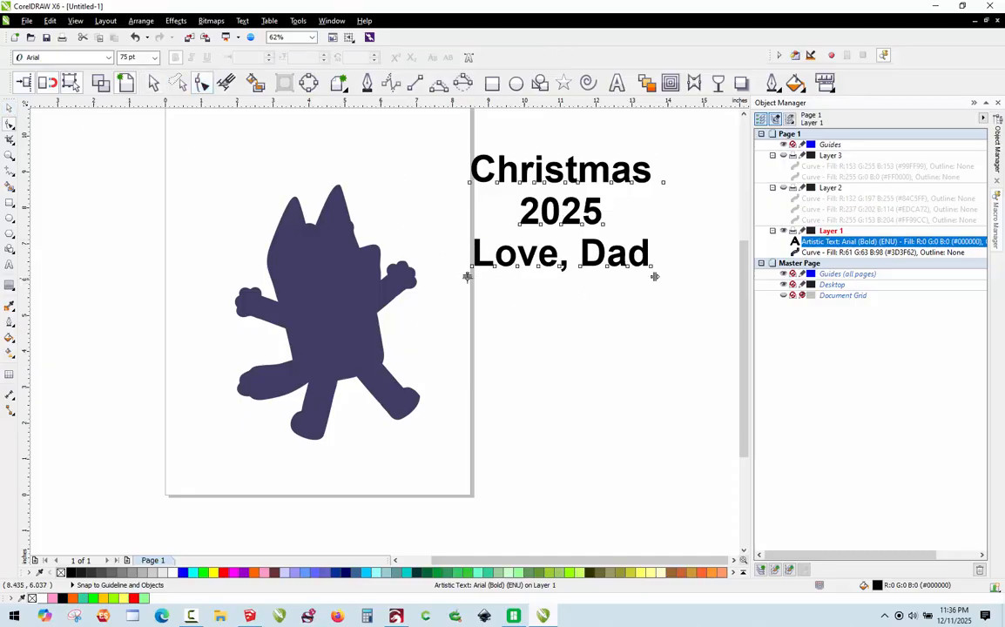
pyautogui.moveTo(467, 277); pyautogui.dragTo(464, 241)
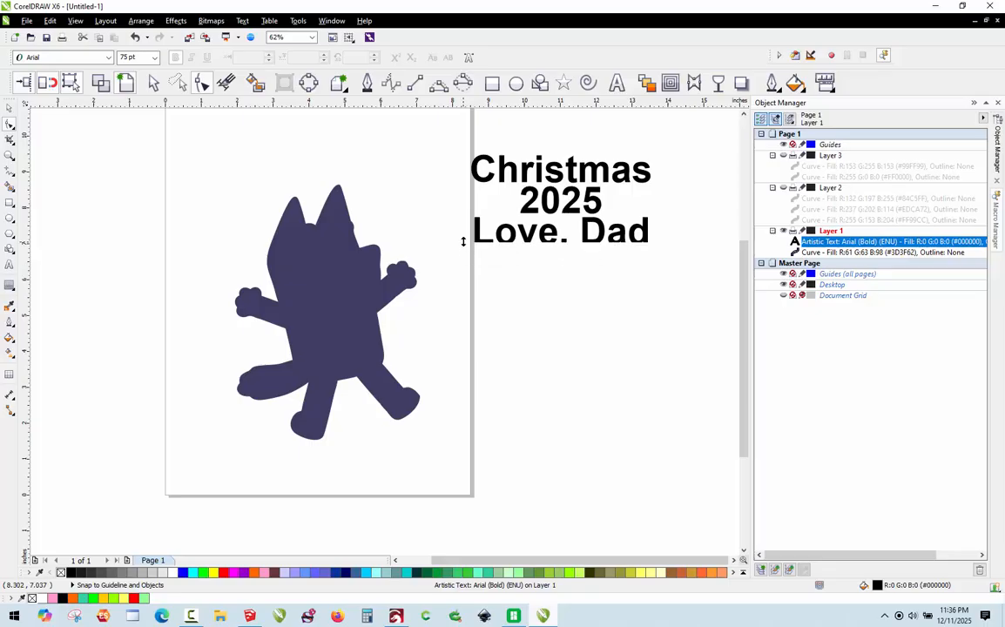
pyautogui.click(9, 107)
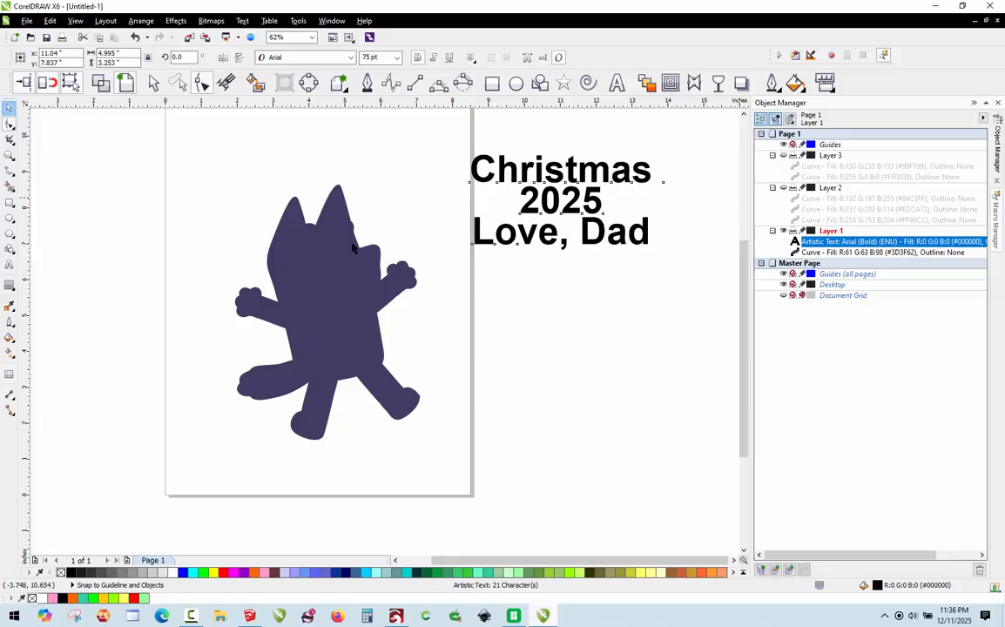
# Step: Place the inscription over the silhouette's torso and scale it down to about 1.9 by 1.0 inches
pyautogui.click(577, 227)
pyautogui.moveTo(468, 227); pyautogui.dragTo(252, 347)
pyautogui.scroll(2, 260, 349)
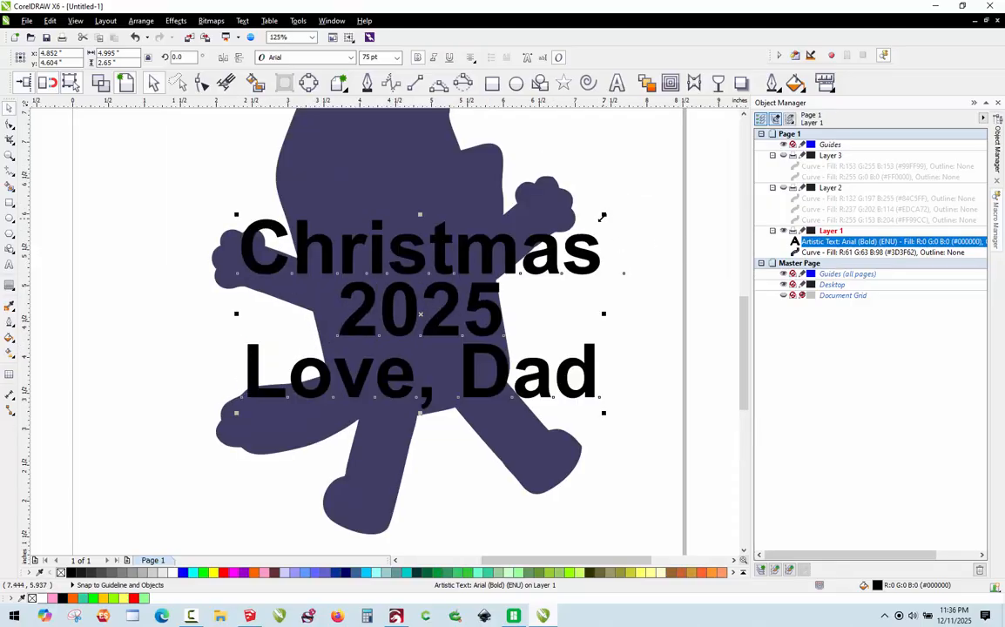
pyautogui.moveTo(603, 216); pyautogui.dragTo(476, 291)
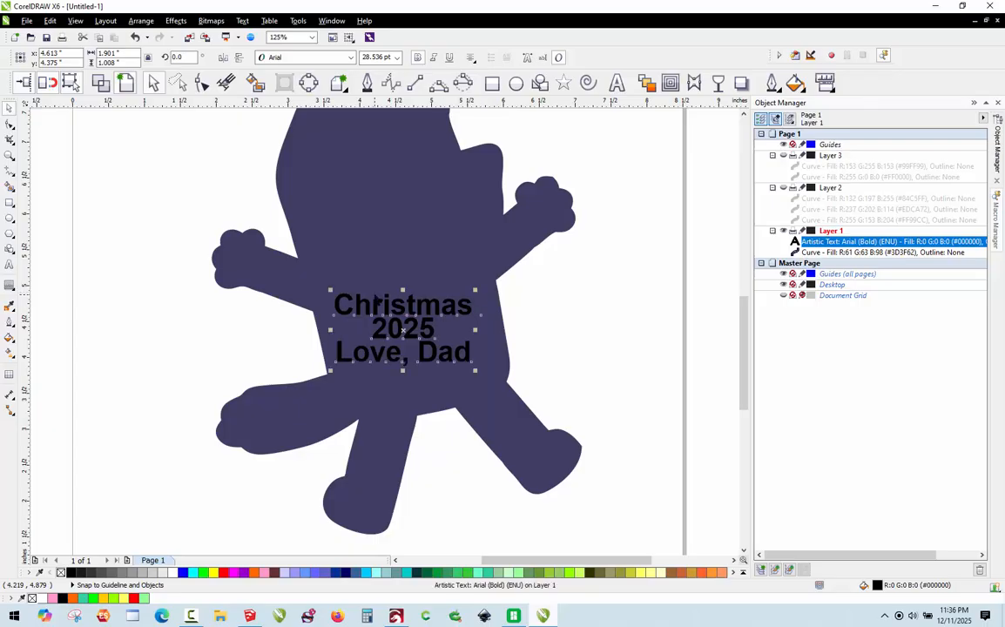
# Step: Convert the inscription to curves beside the page and mirror it horizontally
pyautogui.scroll(-1, 369, 298)
pyautogui.moveTo(389, 311); pyautogui.dragTo(593, 289)
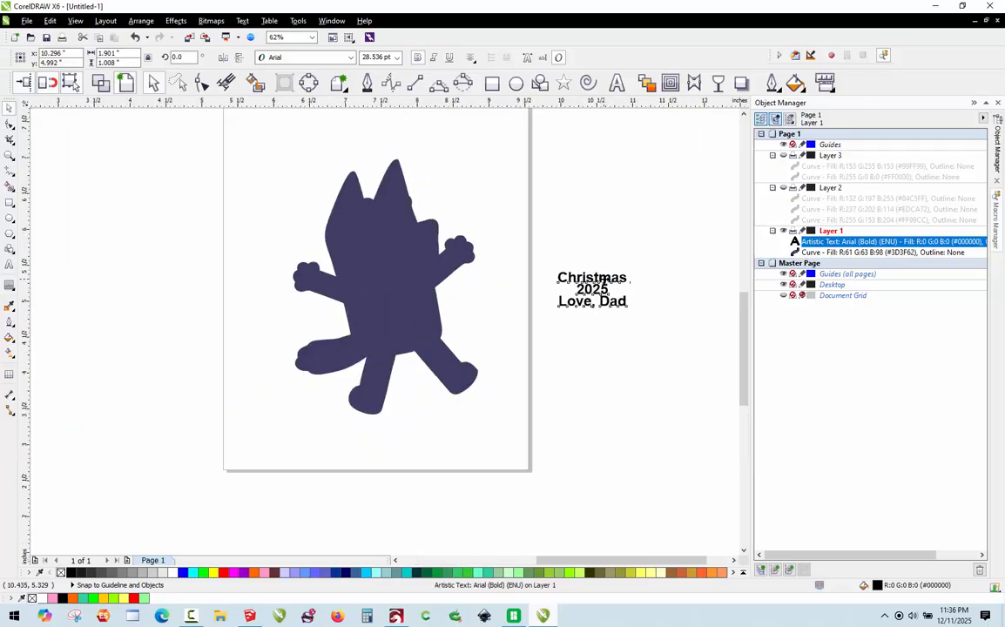
pyautogui.scroll(1, 603, 277)
pyautogui.scroll(1, 603, 277)
pyautogui.hotkey('ctrl', 'q')
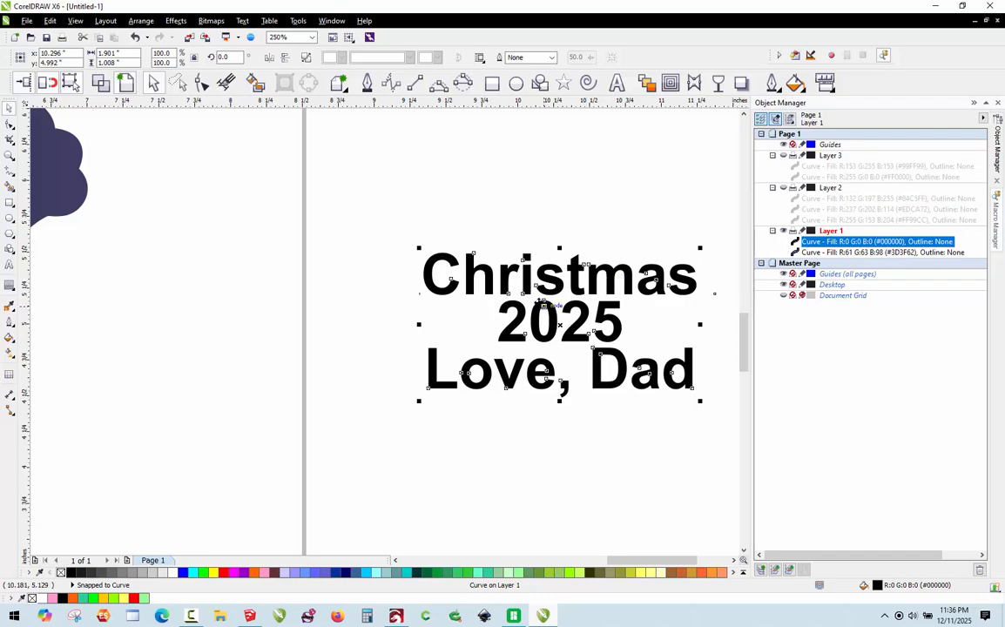
pyautogui.click(270, 56)
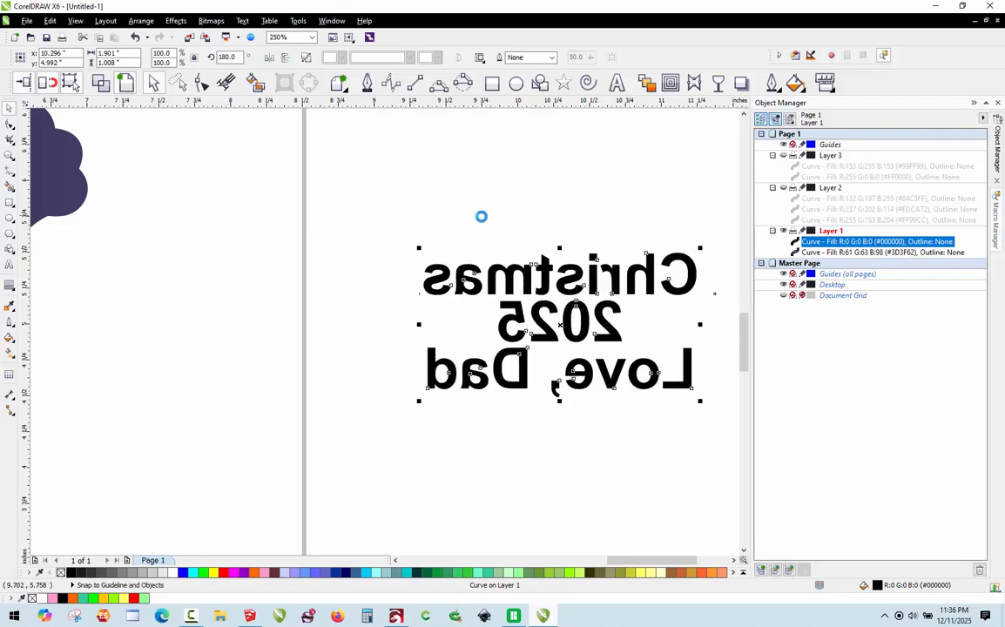
# Step: Fill the mirrored inscription with orange-brown (#CC6633) and move it back onto the silhouette's torso
pyautogui.scroll(-1, 480, 218)
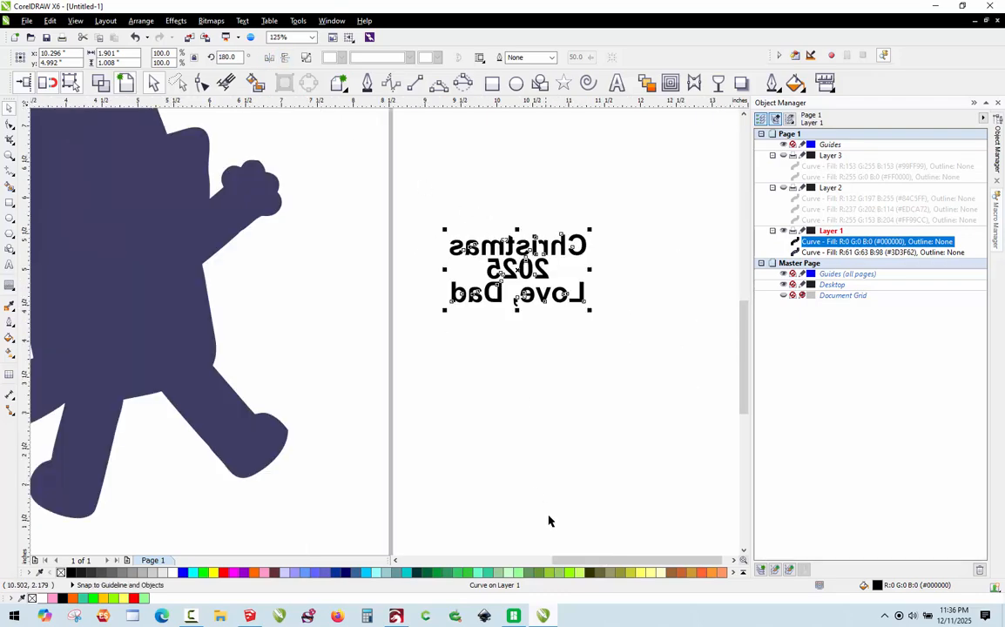
pyautogui.click(684, 573)
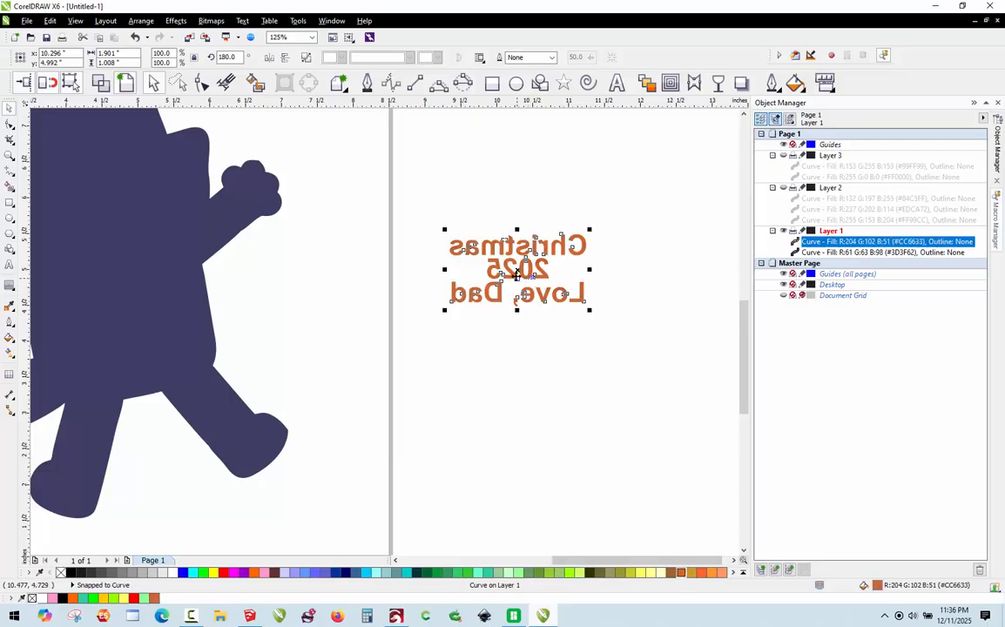
pyautogui.scroll(-1, 589, 282)
pyautogui.scroll(1, 409, 299)
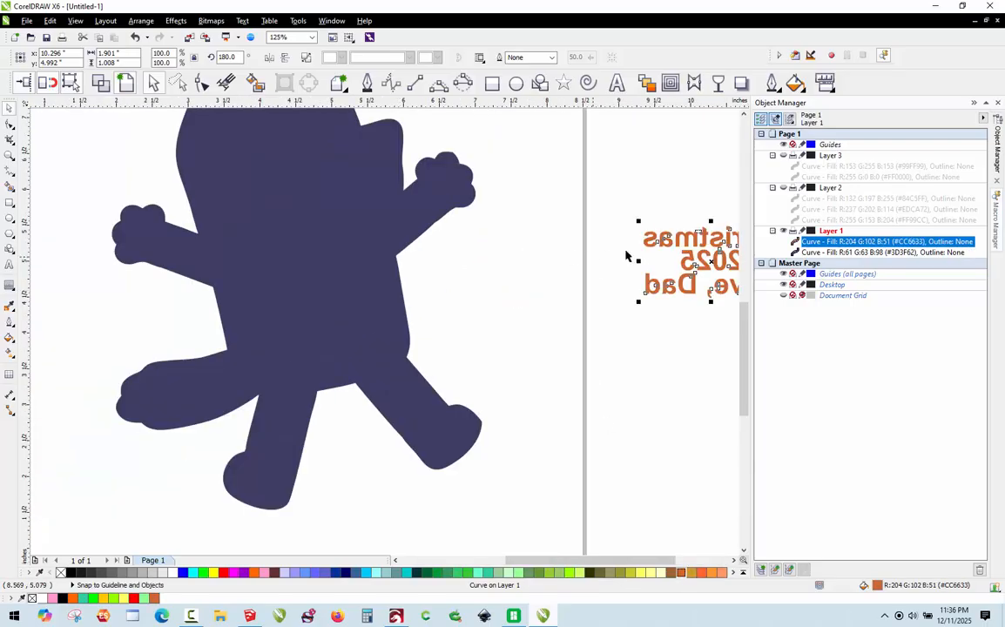
pyautogui.moveTo(686, 260); pyautogui.dragTo(287, 315)
pyautogui.scroll(1, 371, 376)
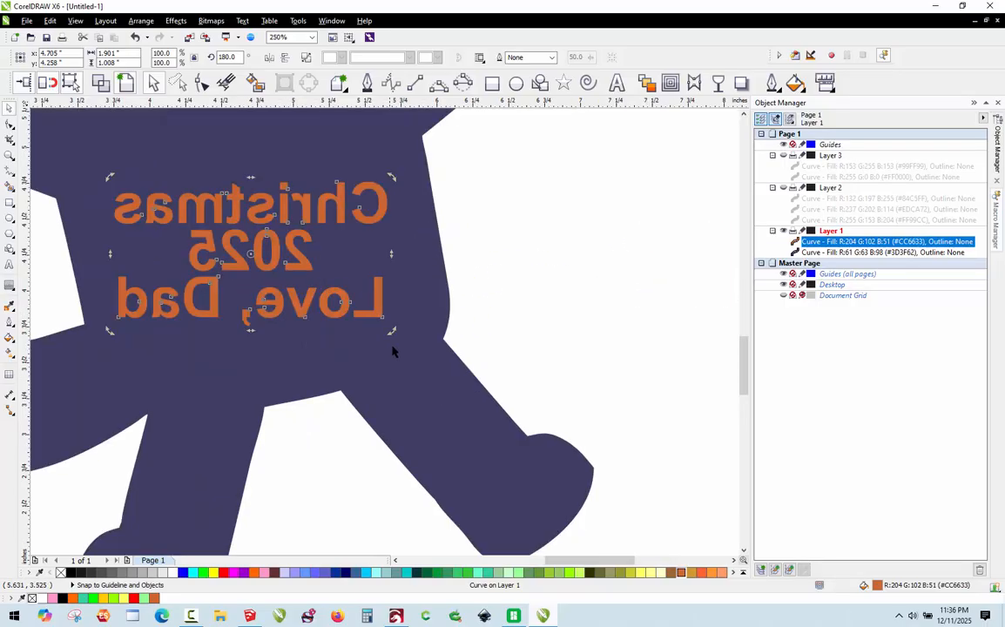
# Step: Rotate the inscription by about 10 degrees to follow the torso's tilt and shift it within the body
pyautogui.moveTo(392, 329); pyautogui.dragTo(404, 298)
pyautogui.scroll(-1, 394, 271)
pyautogui.scroll(1, 394, 271)
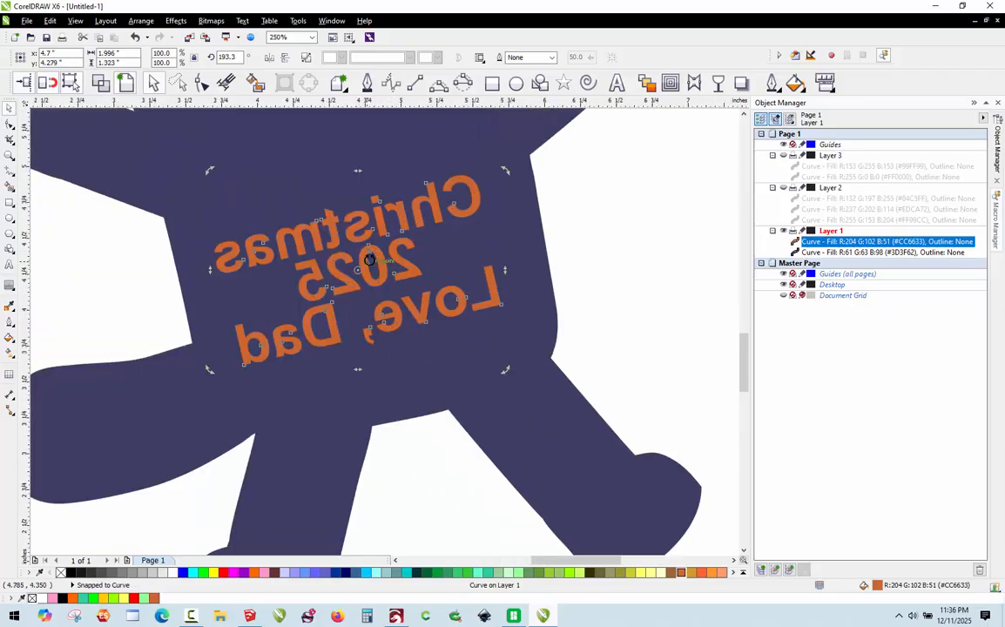
pyautogui.moveTo(345, 200); pyautogui.dragTo(398, 205)
pyautogui.click(415, 214)
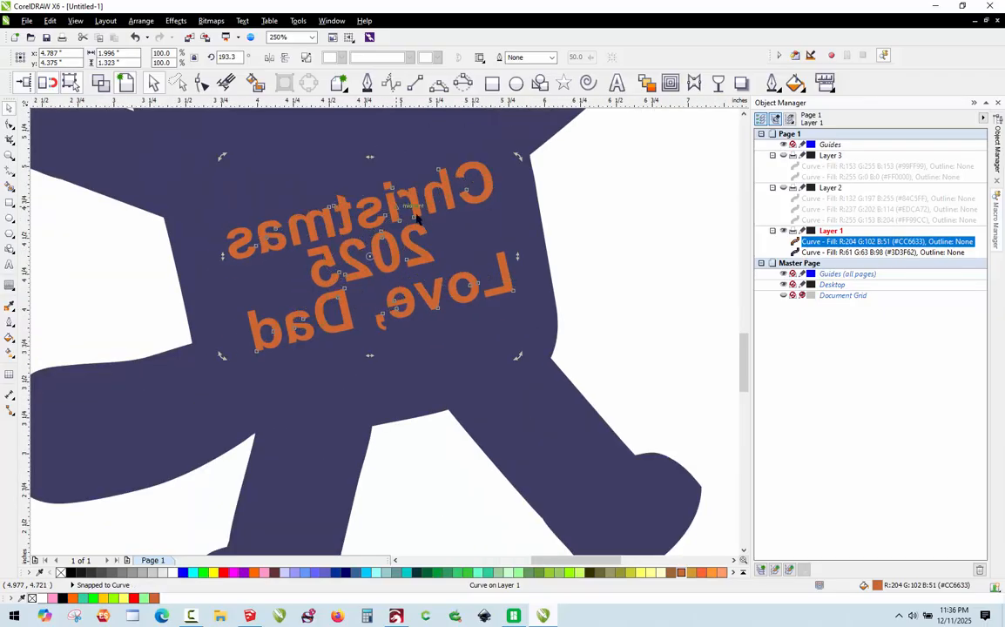
pyautogui.moveTo(518, 358); pyautogui.dragTo(505, 343)
pyautogui.click(563, 253)
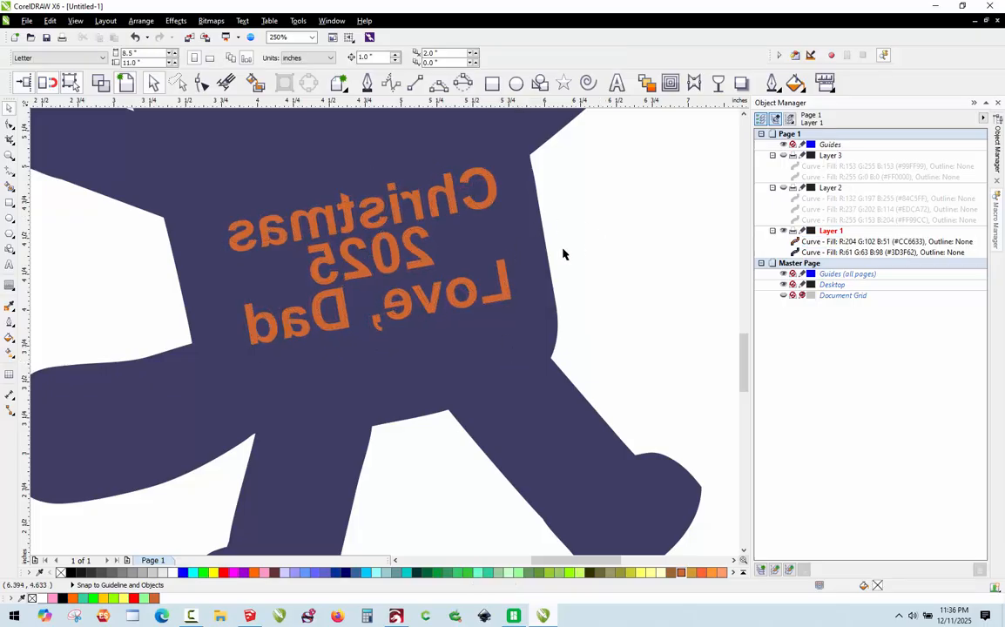
# Step: Fine-tune the inscription's position so it sits centred on the silhouette's torso
pyautogui.scroll(-2, 443, 283)
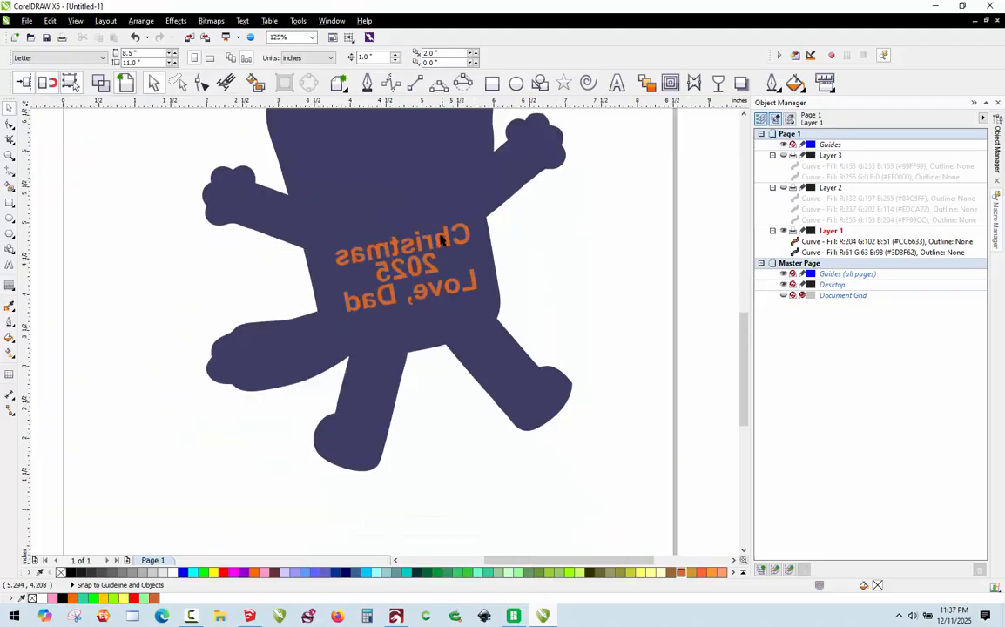
pyautogui.click(422, 243)
pyautogui.moveTo(422, 244); pyautogui.dragTo(417, 242)
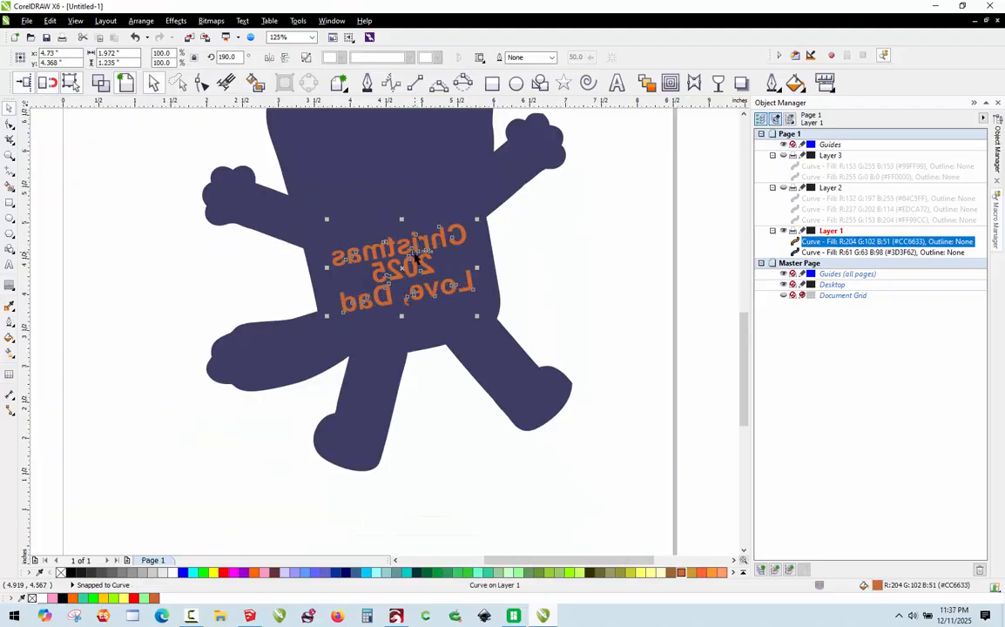
pyautogui.scroll(2, 430, 241)
pyautogui.scroll(2, 429, 241)
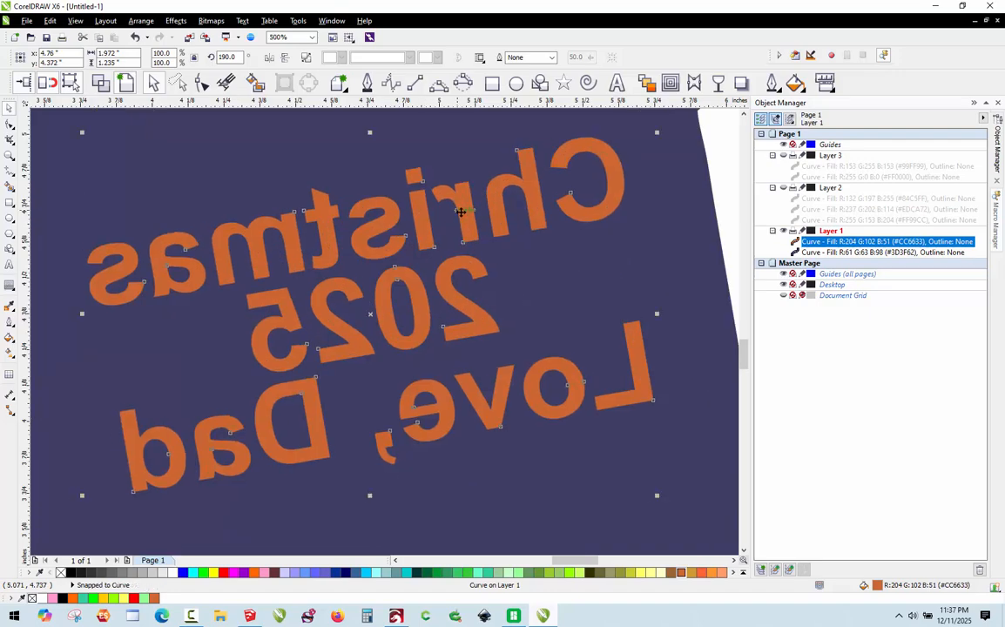
pyautogui.scroll(-4, 552, 224)
pyautogui.press('Escape')
pyautogui.scroll(-2, 558, 305)
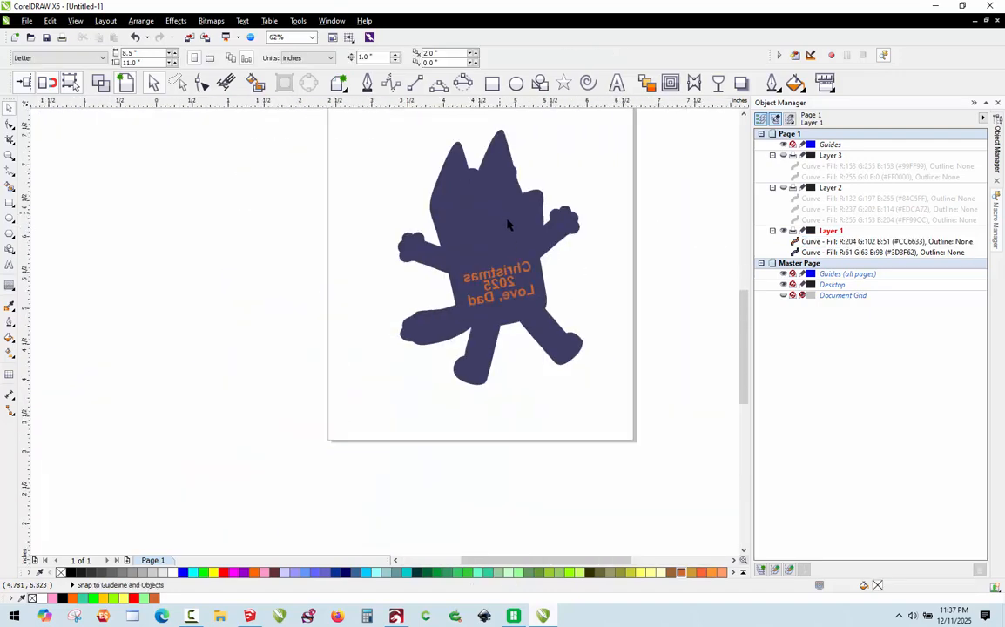
# Step: Trim the inscription's shape out of the dark blue silhouette, keeping the orange letters in place
pyautogui.scroll(2, 558, 300)
pyautogui.click(548, 320)
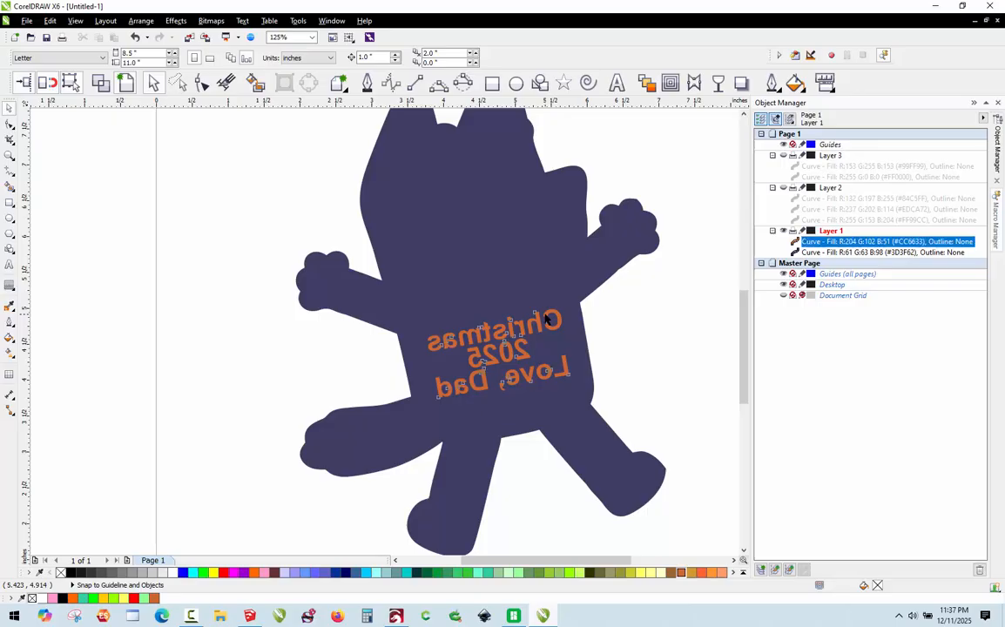
pyautogui.keyDown('shift'); pyautogui.click(571, 245); pyautogui.keyUp('shift')
pyautogui.click(394, 59)
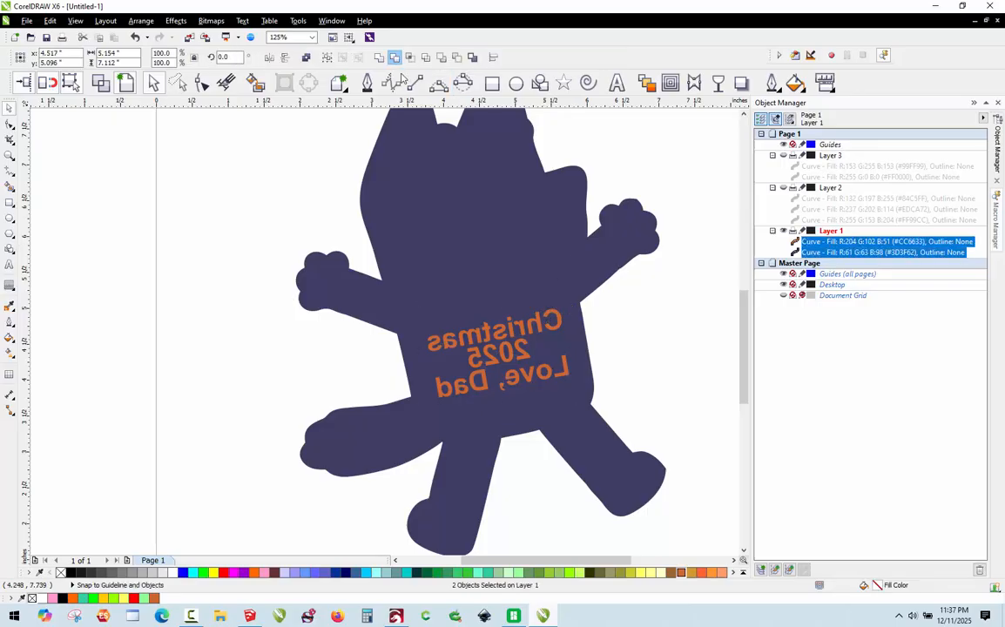
pyautogui.click(634, 338)
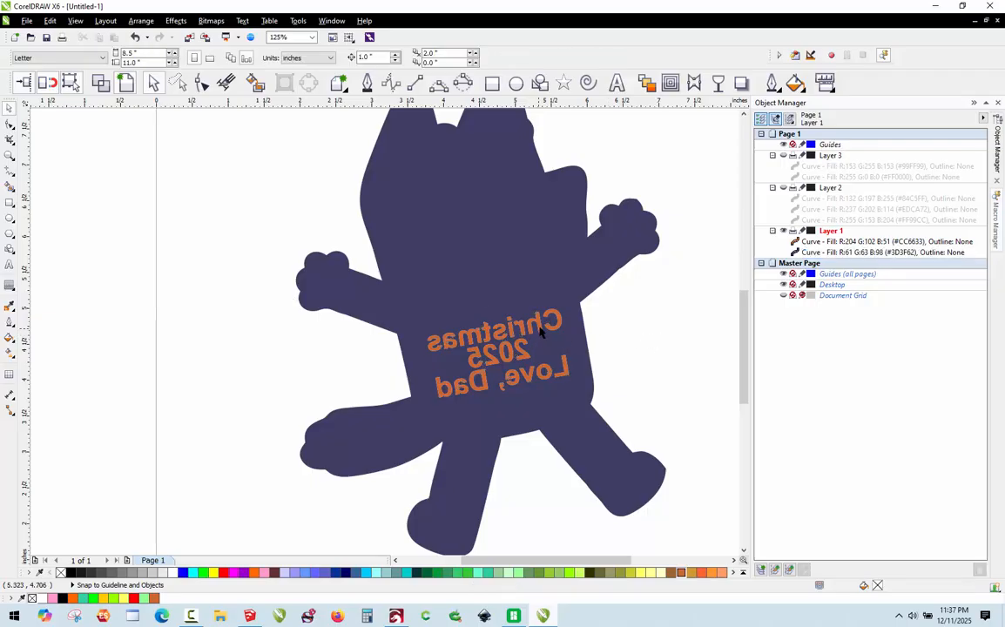
# Step: Move the orange letters aside to inspect the cut-out in the silhouette, and undo that move
pyautogui.moveTo(540, 331); pyautogui.dragTo(333, 367)
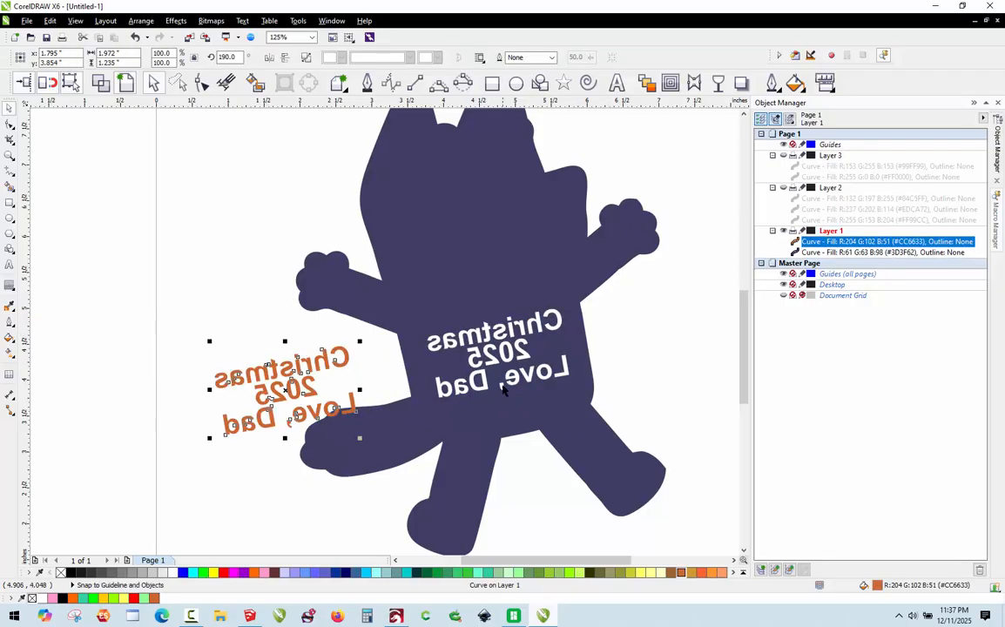
pyautogui.hotkey('ctrl', 'z')
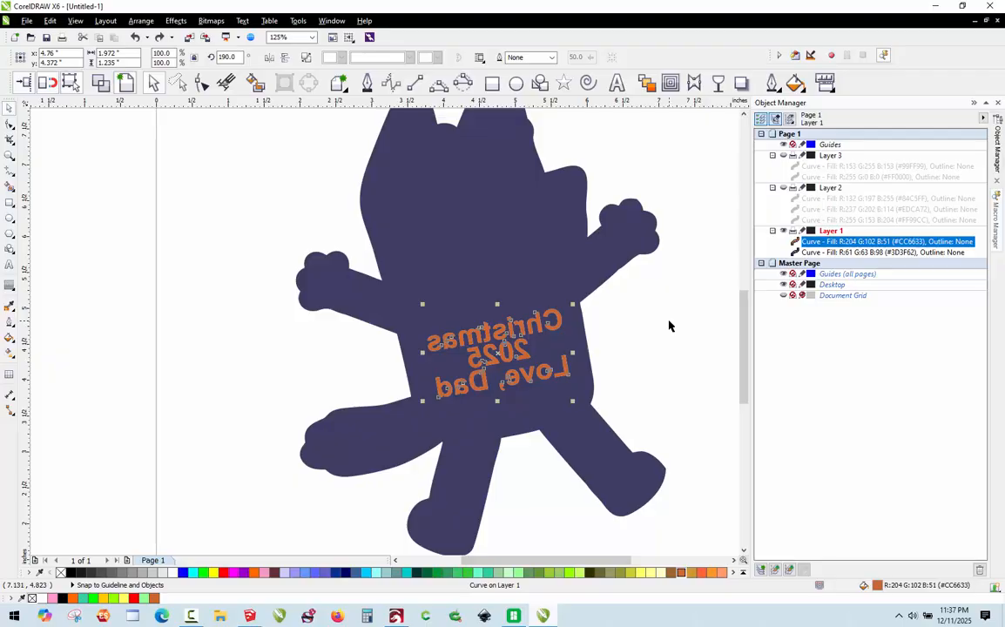
pyautogui.click(669, 326)
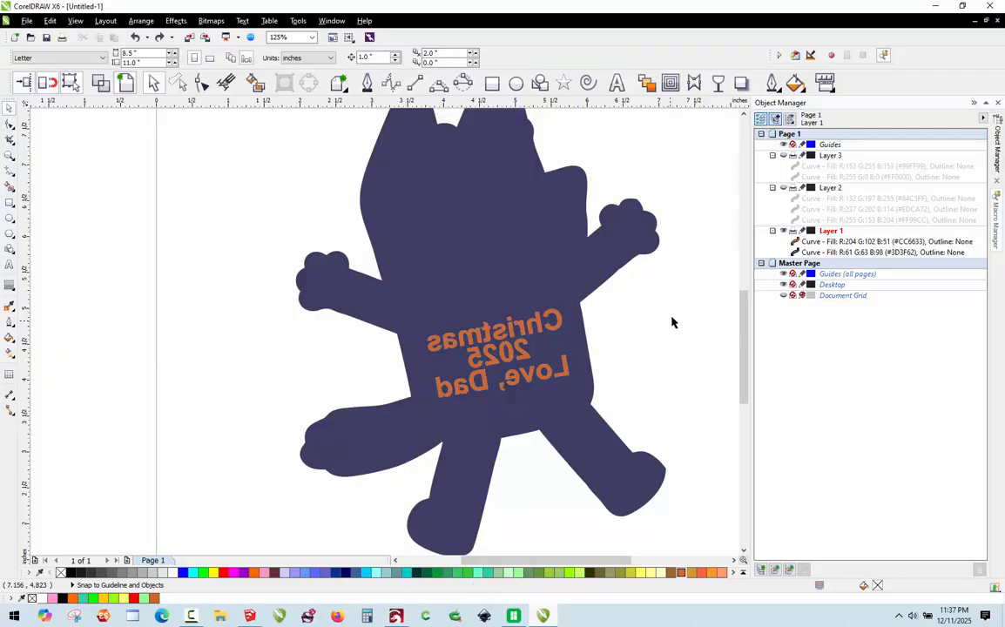
# Step: Move Layer 3 between Layer 2 and Layer 1, and make it visible with its green silhouette selected
pyautogui.click(834, 157)
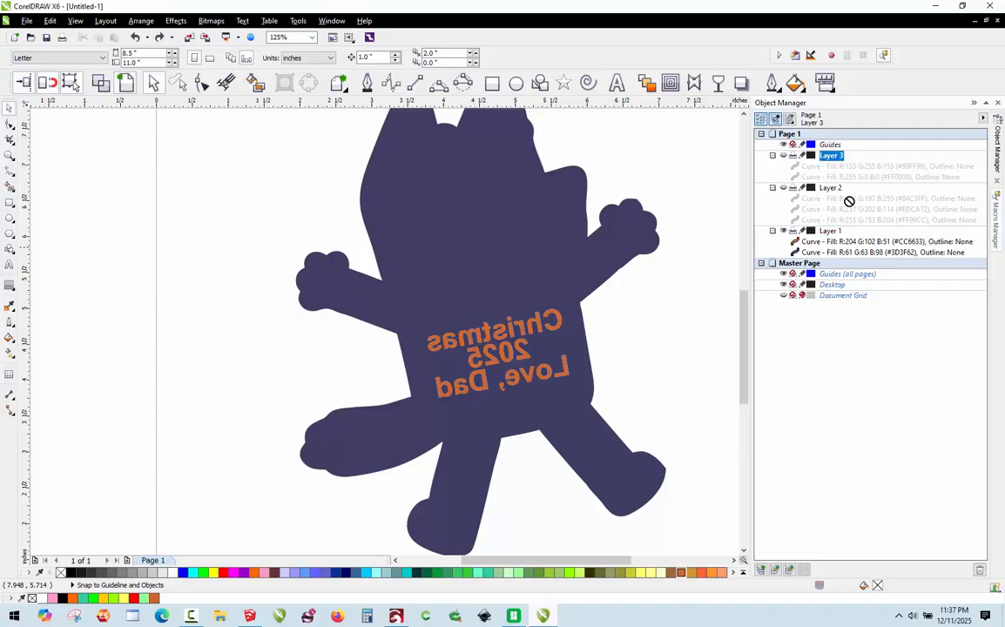
pyautogui.moveTo(844, 197); pyautogui.dragTo(841, 192)
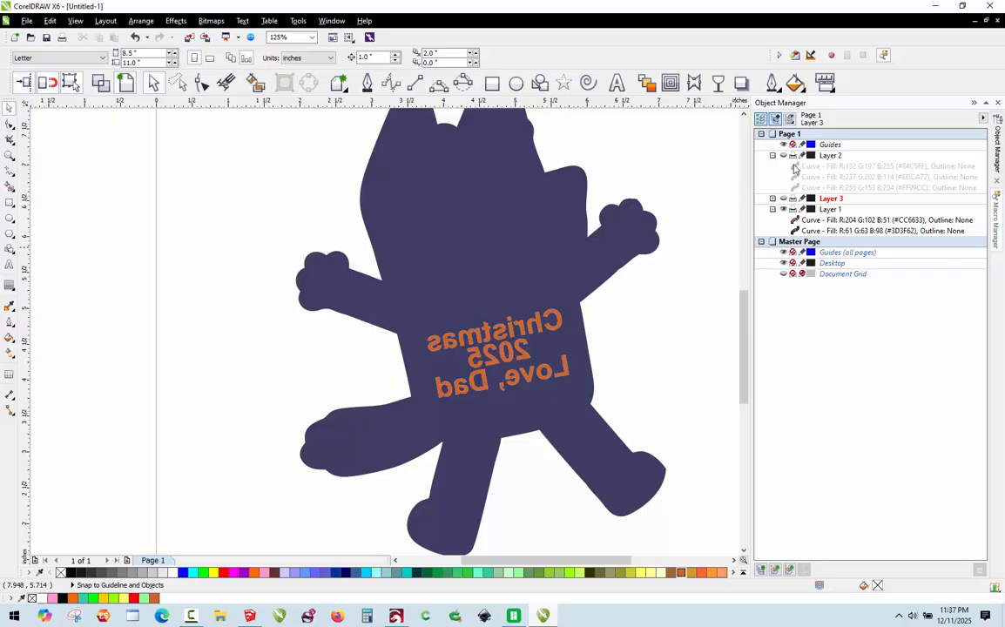
pyautogui.click(772, 200)
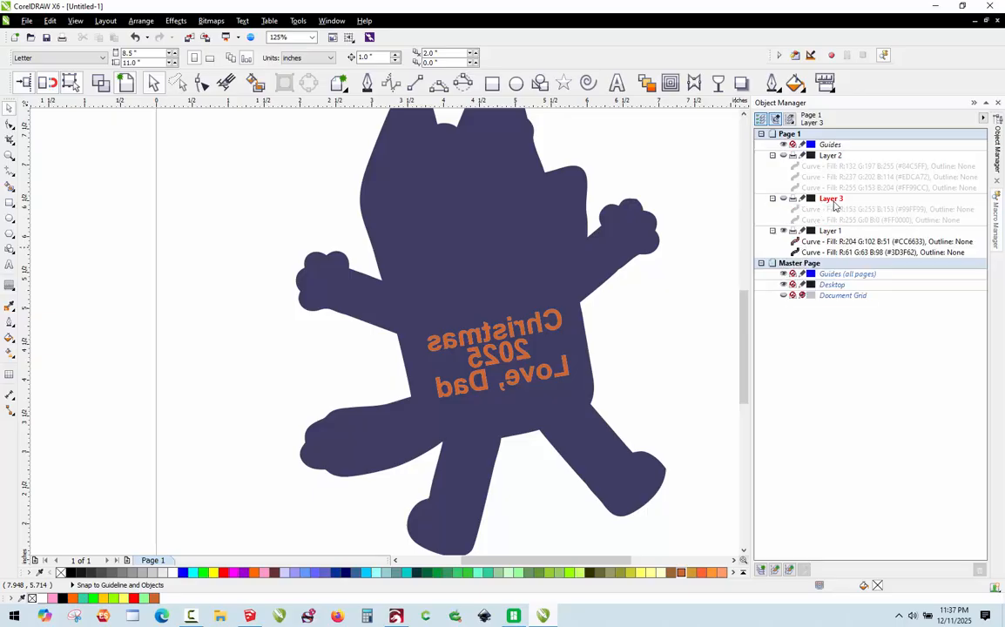
pyautogui.click(783, 200)
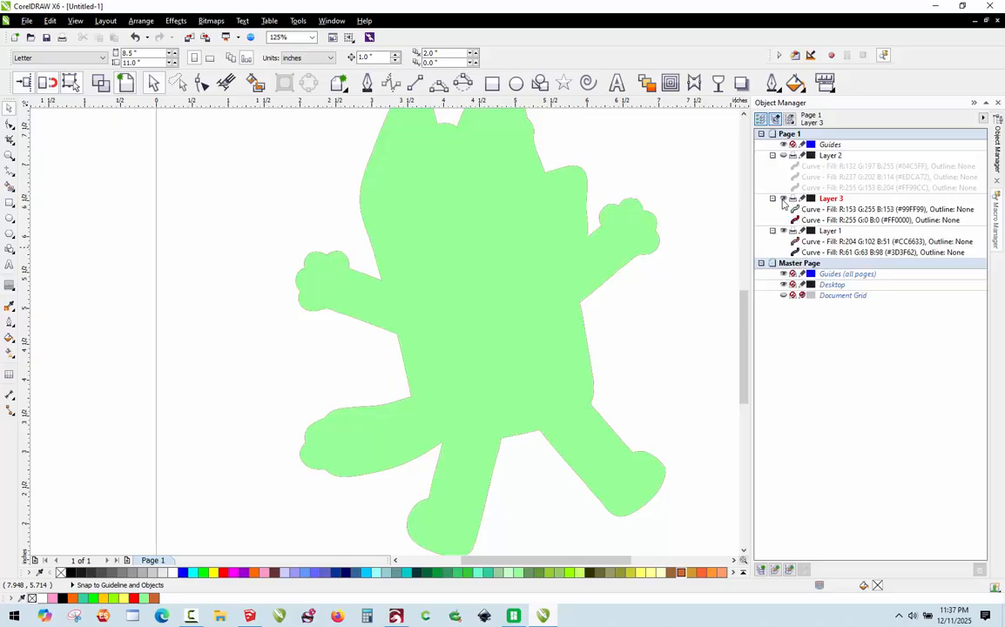
pyautogui.click(536, 254)
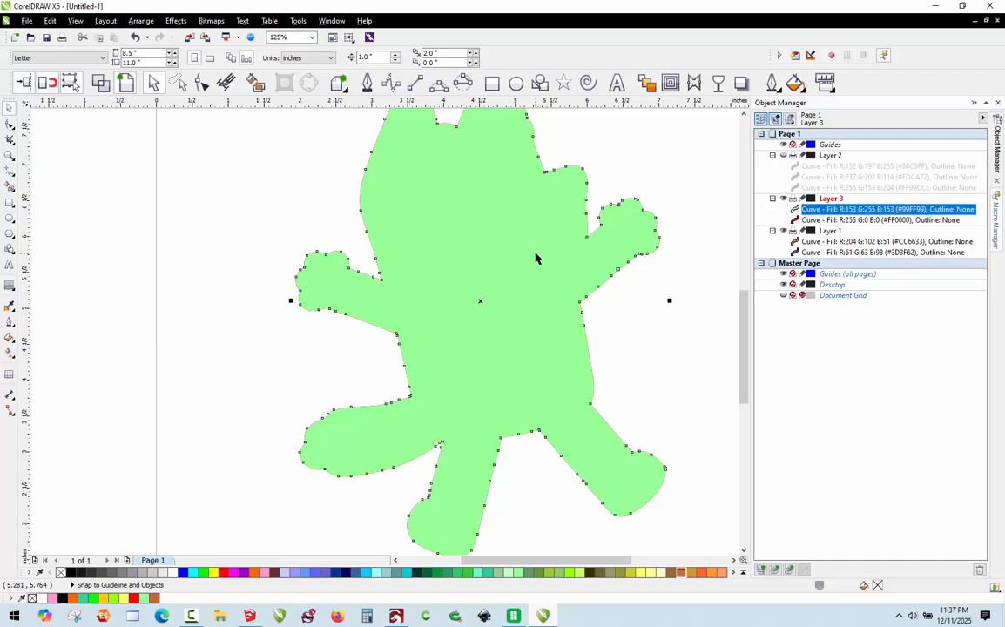
# Step: Make Layer 2 visible again so its colour pieces show over the green silhouette of Layer 3
pyautogui.click(810, 221)
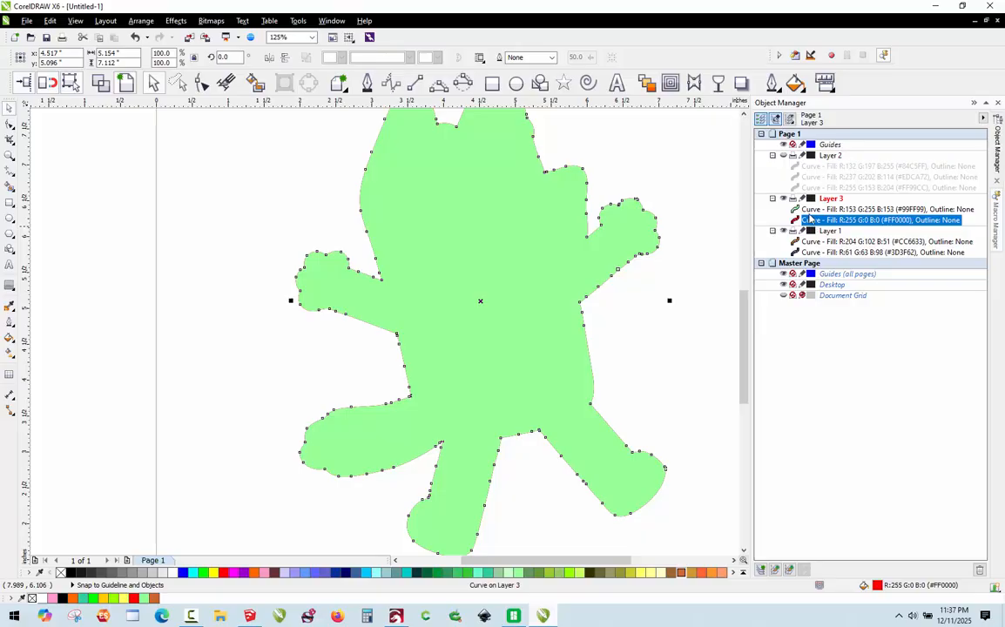
pyautogui.click(784, 155)
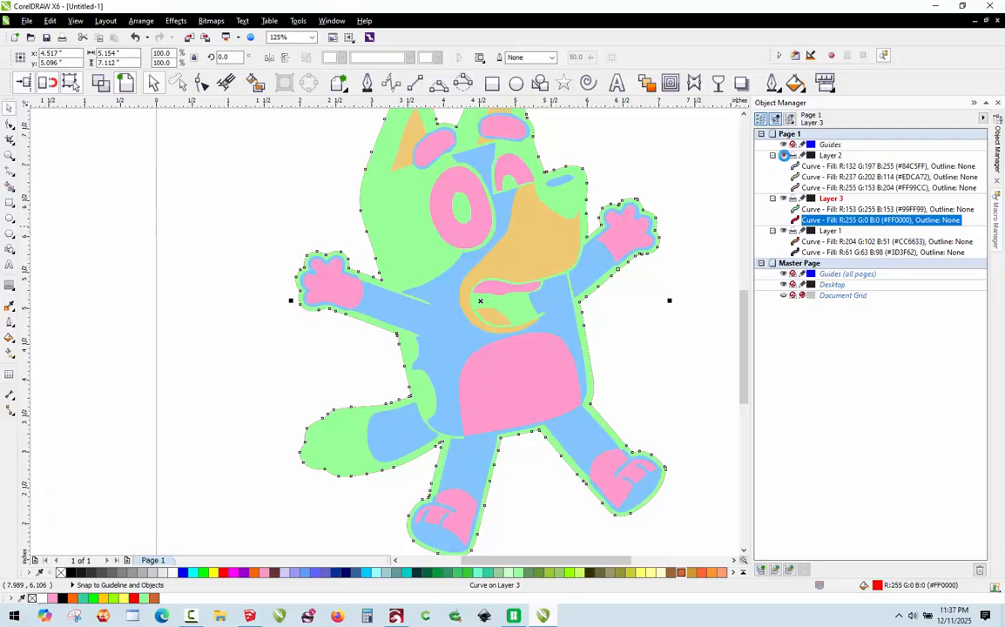
pyautogui.click(718, 233)
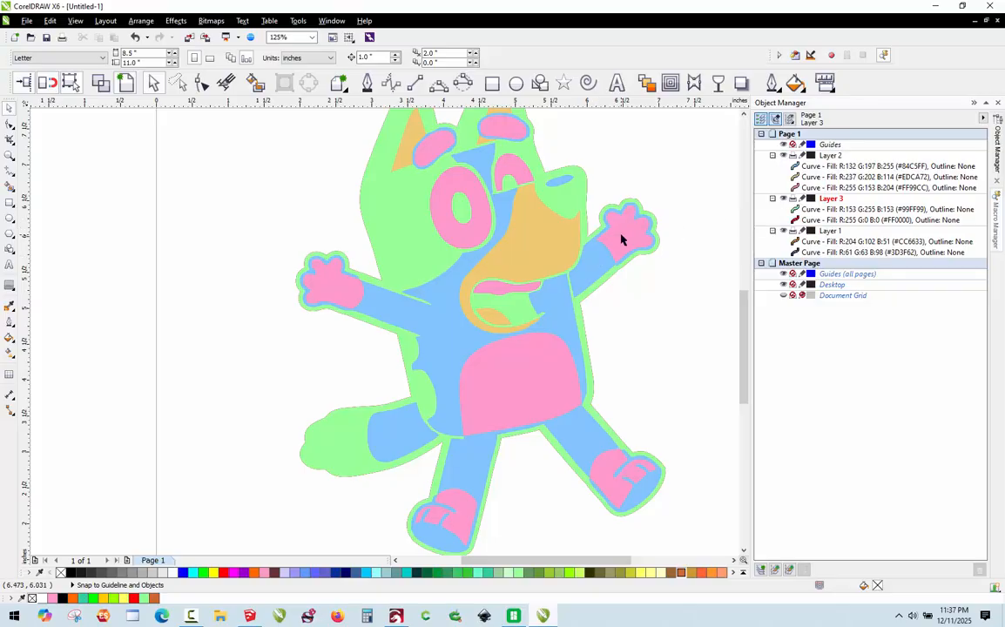
# Step: Move the light blue body piece down, undo that move, and inspect where it lies over the green silhouette
pyautogui.click(593, 265)
pyautogui.moveTo(593, 263); pyautogui.dragTo(597, 321)
pyautogui.hotkey('ctrl', 'z')
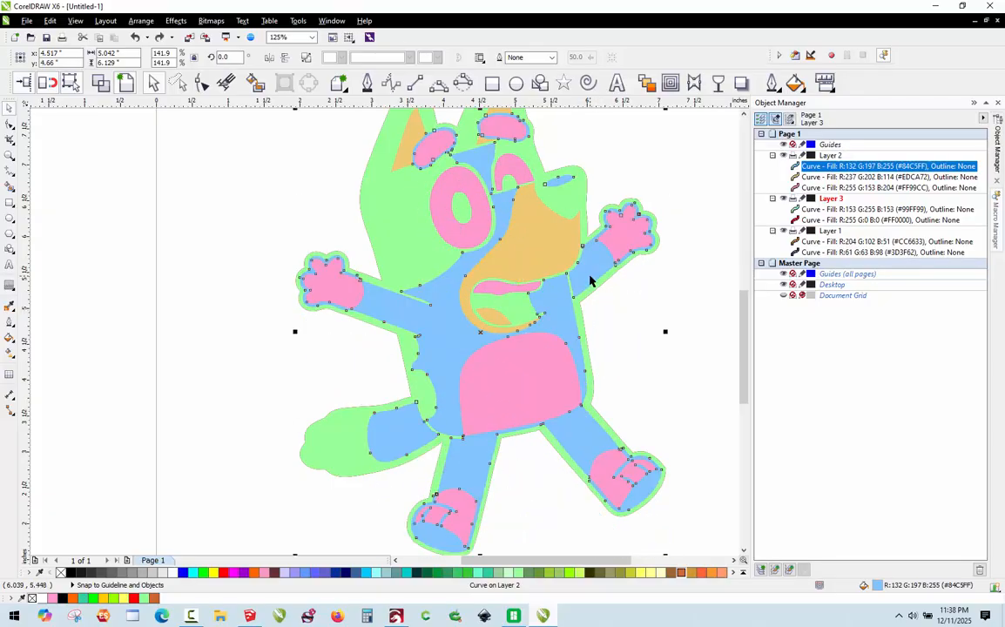
pyautogui.scroll(5, 581, 252)
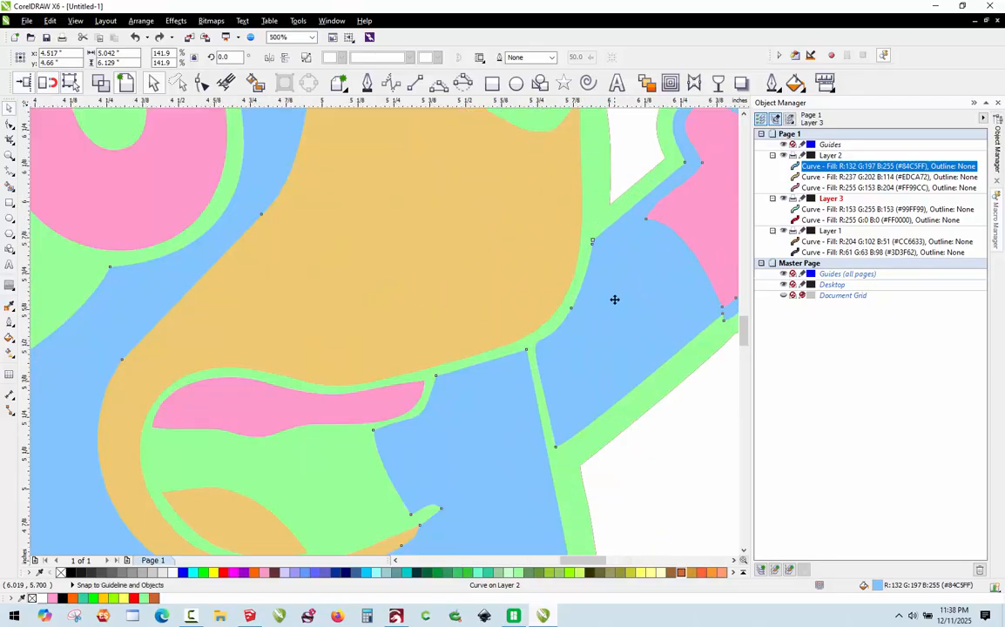
pyautogui.scroll(-2, 615, 299)
pyautogui.click(669, 362)
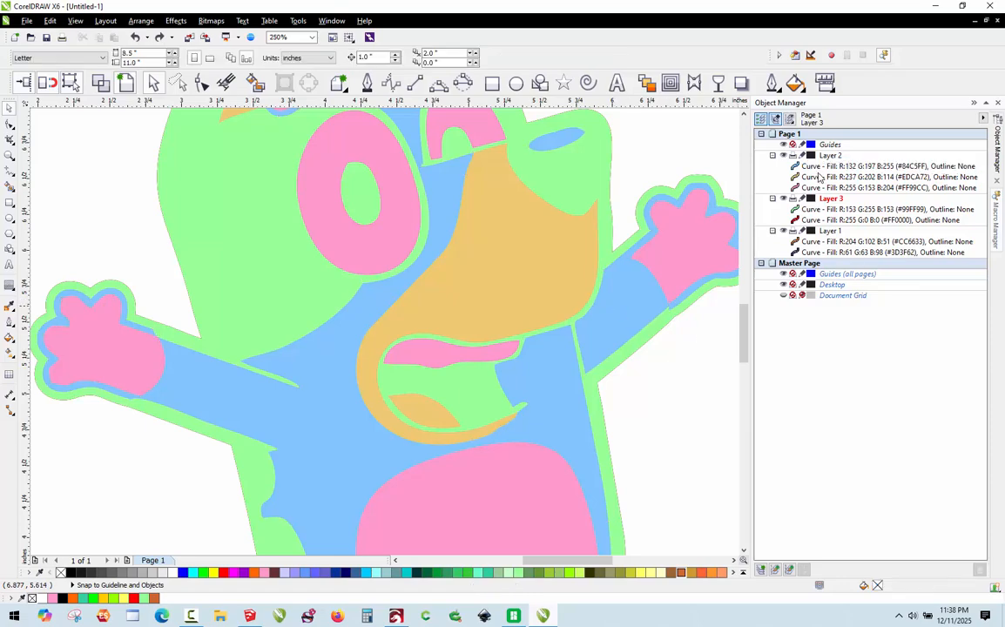
# Step: Select the light blue, tan and pink curves of Layer 2 one after another to identify the pieces
pyautogui.click(819, 166)
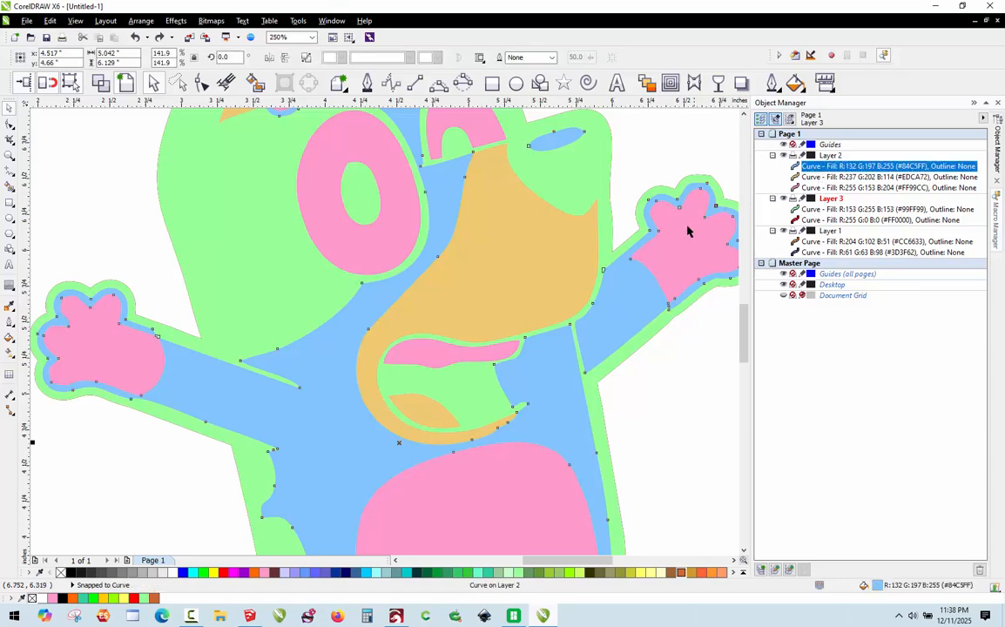
pyautogui.click(814, 178)
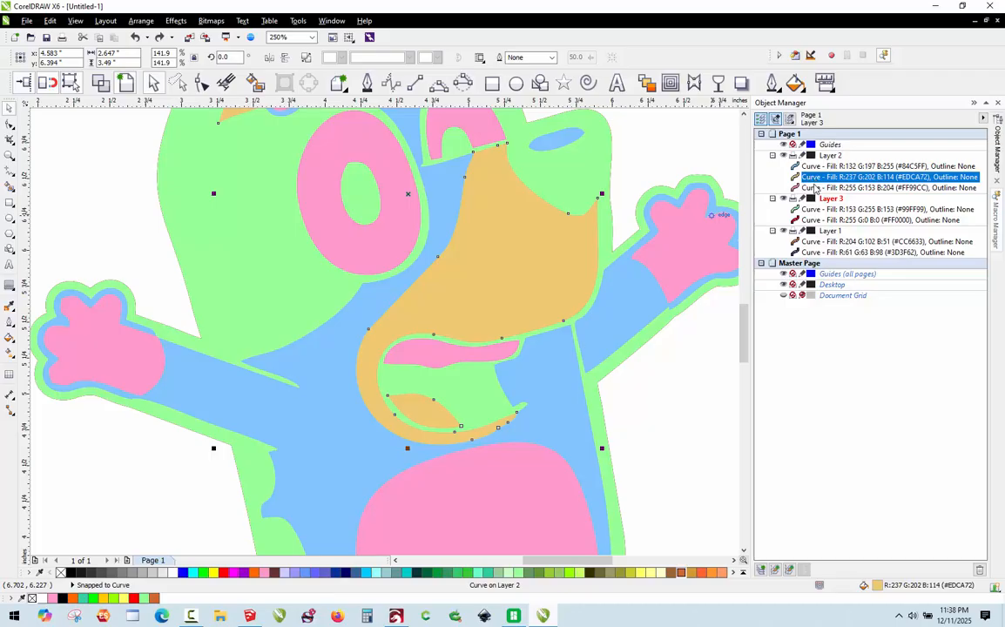
pyautogui.click(815, 188)
pyautogui.click(713, 359)
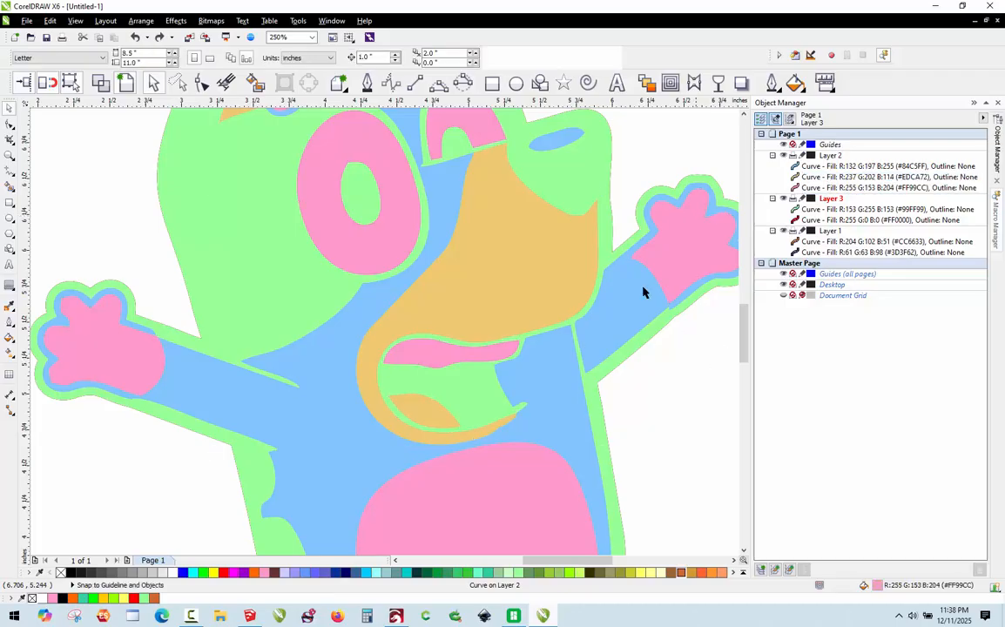
# Step: Trim the tan muzzle and ear piece's shape out of the green silhouette, keeping the tan piece in place
pyautogui.scroll(-2, 560, 273)
pyautogui.scroll(2, 550, 241)
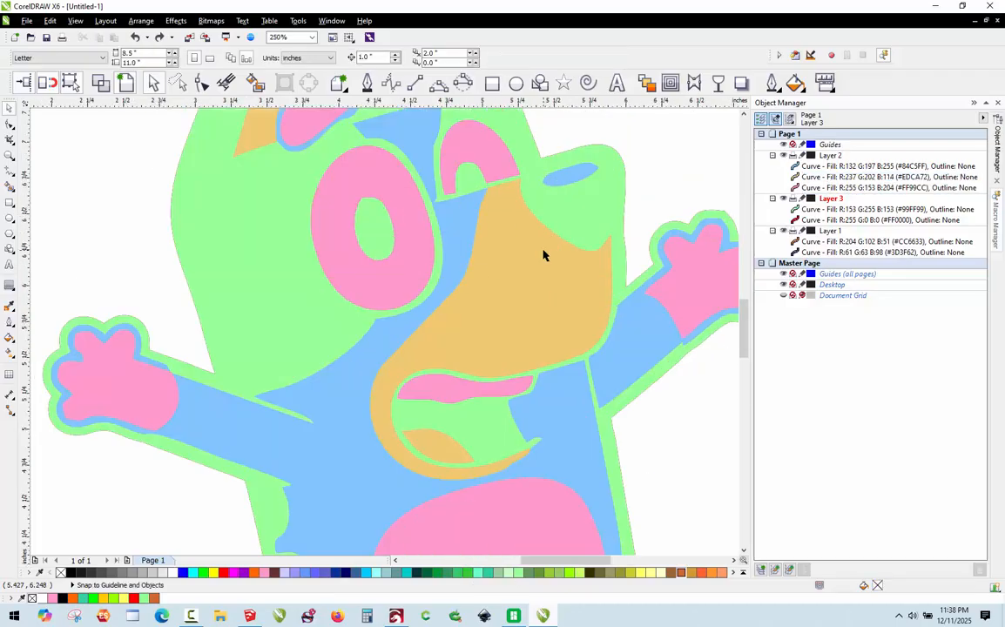
pyautogui.click(543, 253)
pyautogui.keyDown('shift'); pyautogui.click(583, 218); pyautogui.keyUp('shift')
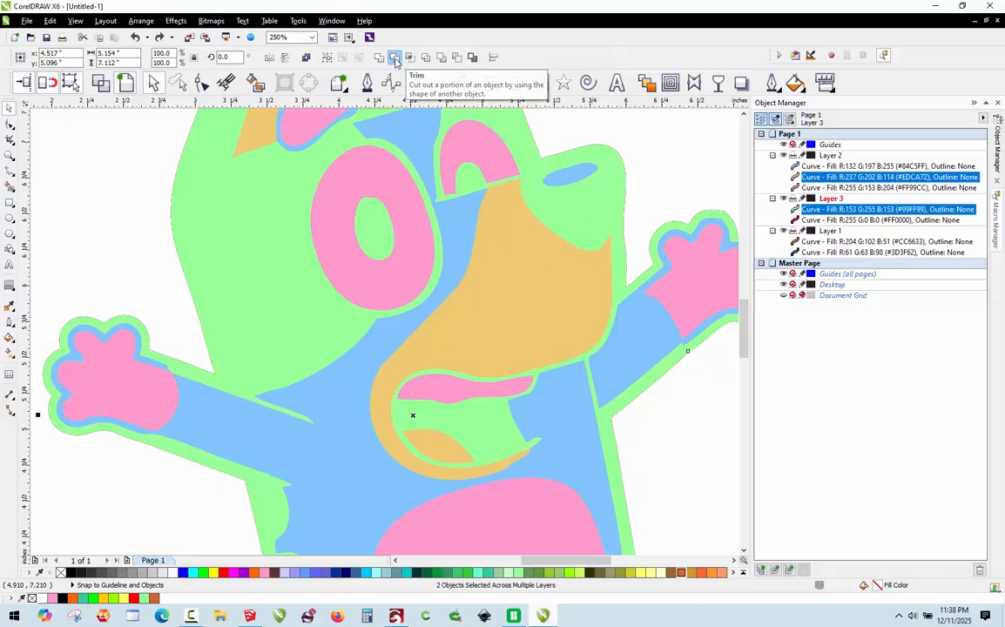
pyautogui.click(395, 59)
pyautogui.press('Escape')
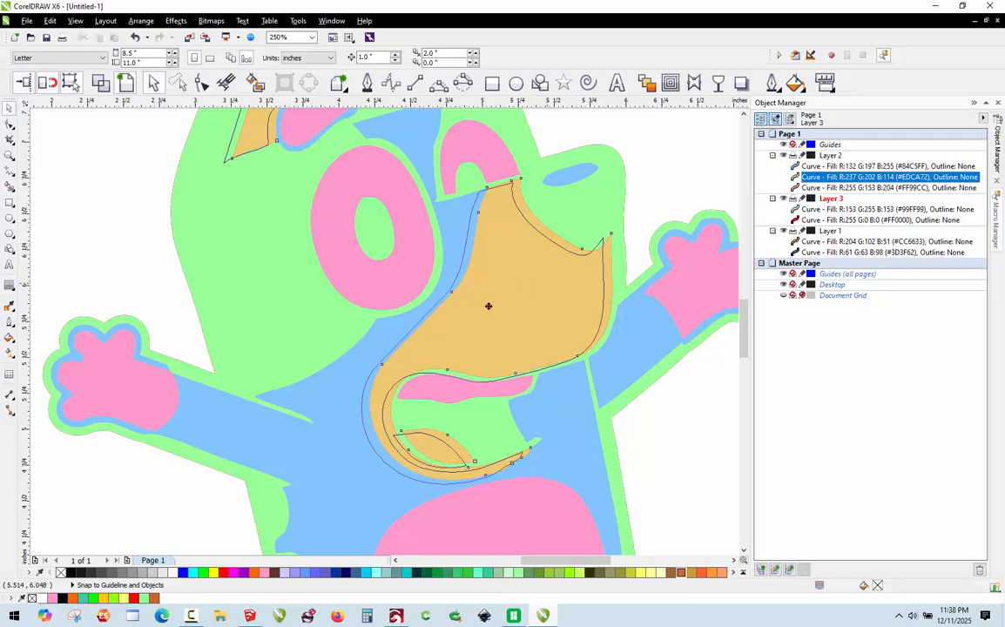
# Step: Move the tan piece aside to inspect the cut-out in the green silhouette, and undo that move
pyautogui.moveTo(488, 306); pyautogui.dragTo(344, 374)
pyautogui.hotkey('ctrl', 'z')
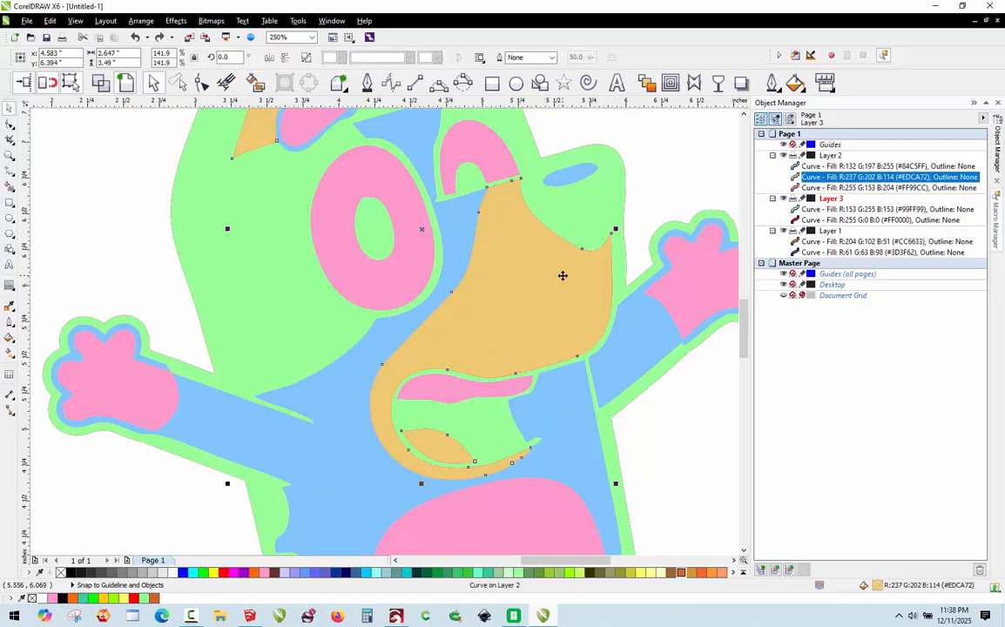
pyautogui.click(662, 195)
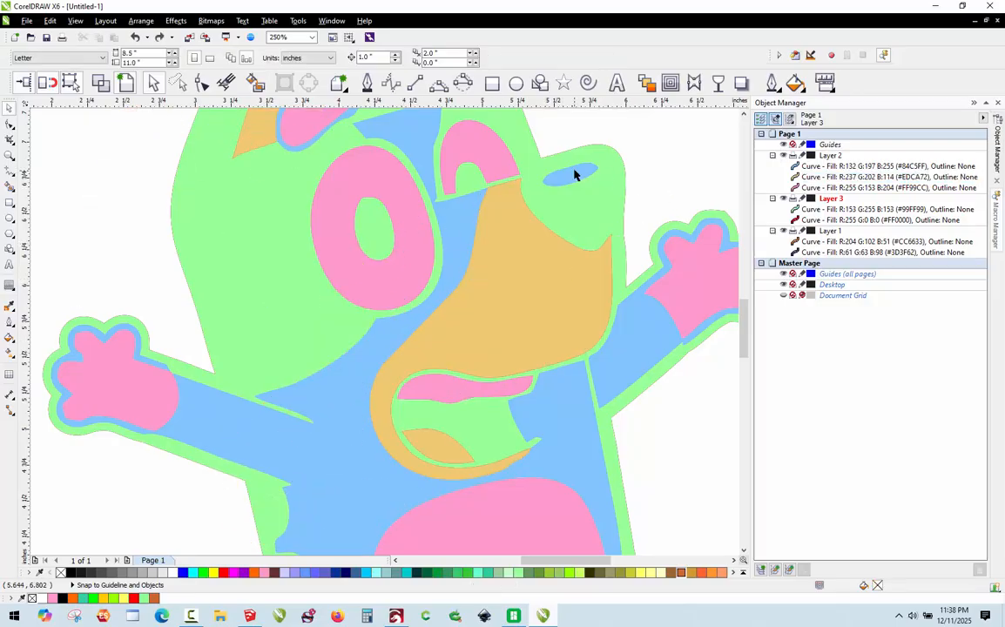
# Step: Trim the light blue body piece's shape out of the green silhouette, and check the cut-out beneath the blue piece
pyautogui.click(574, 173)
pyautogui.keyDown('shift'); pyautogui.click(558, 206); pyautogui.keyUp('shift')
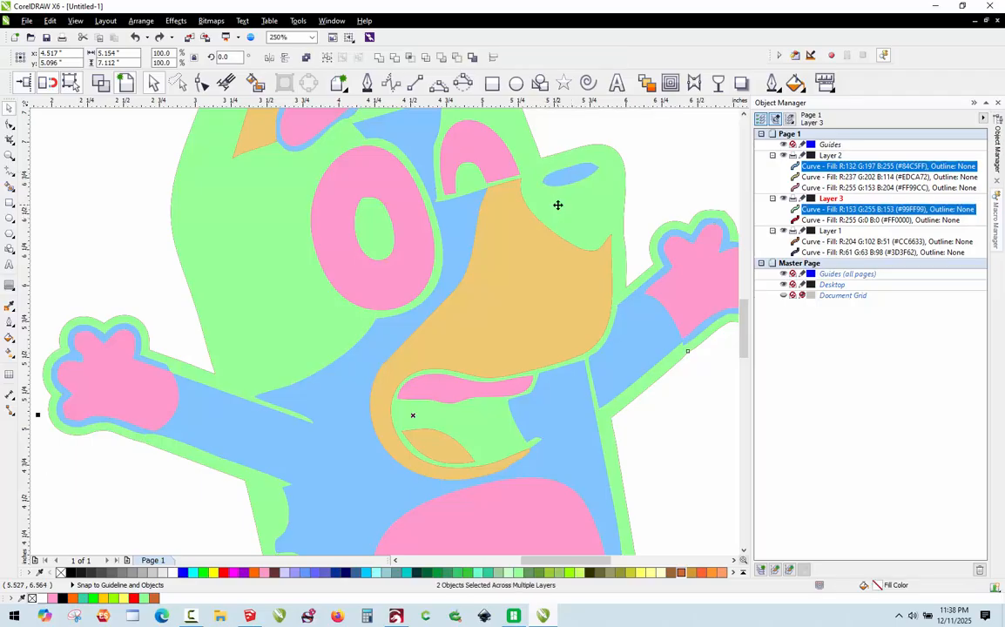
pyautogui.click(393, 57)
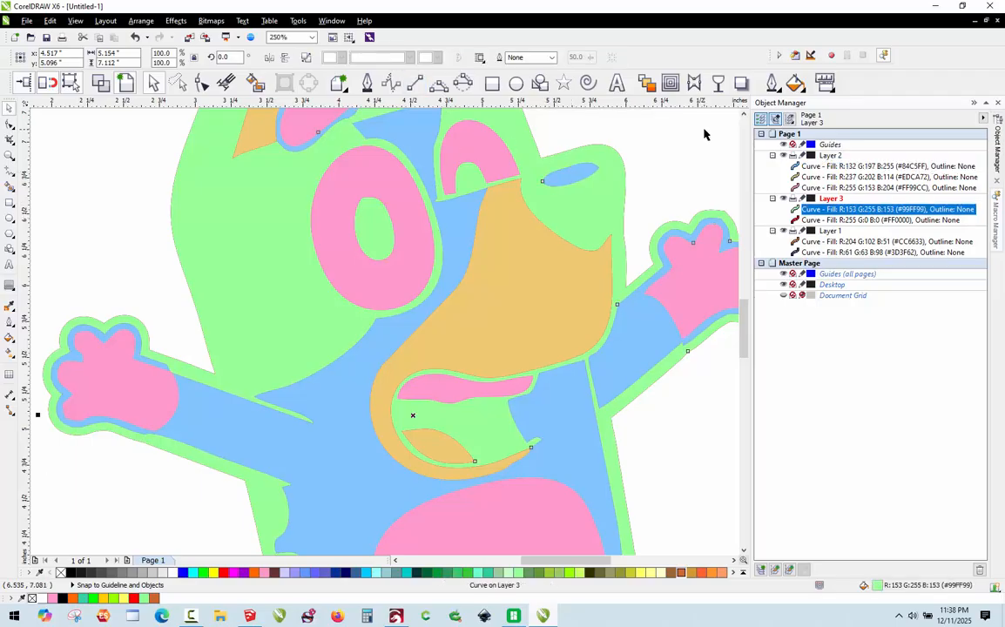
pyautogui.click(705, 134)
pyautogui.click(572, 173)
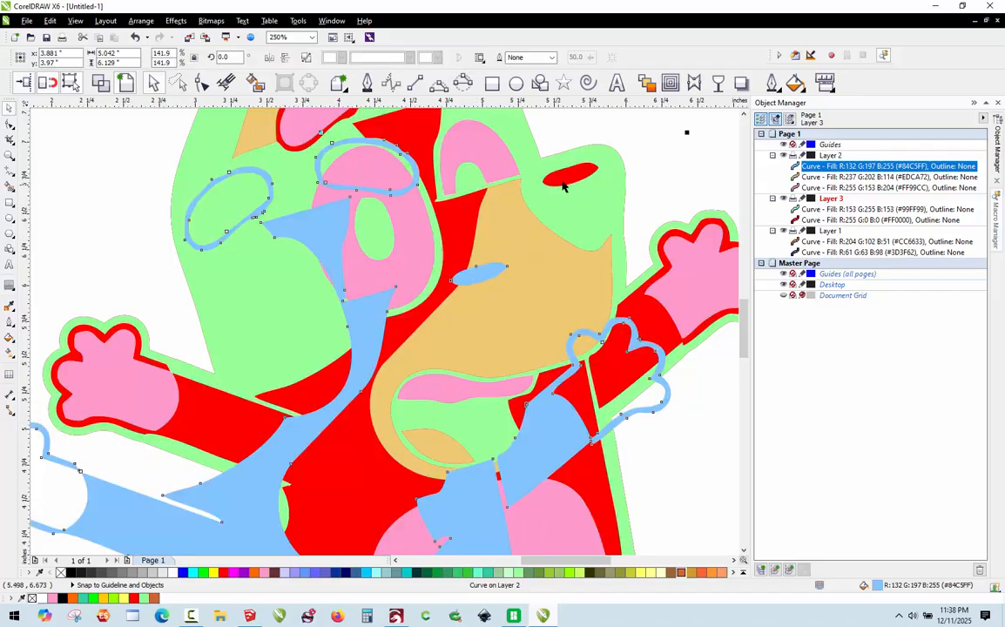
# Step: Trim the pink piece's shape out of the green silhouette, keeping the pink parts in their original position
pyautogui.click(698, 278)
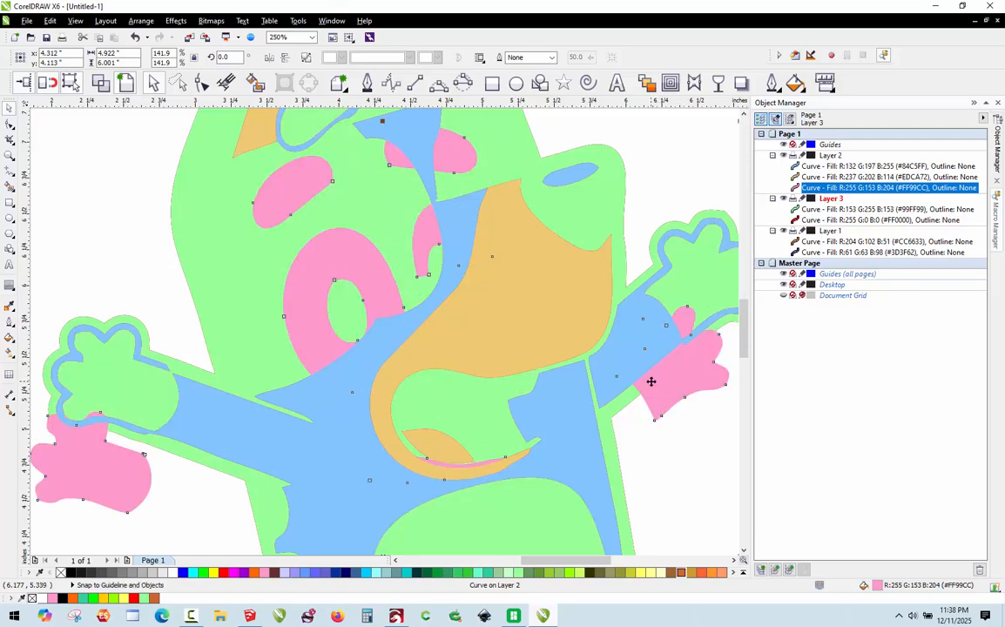
pyautogui.keyDown('shift'); pyautogui.click(610, 218); pyautogui.keyUp('shift')
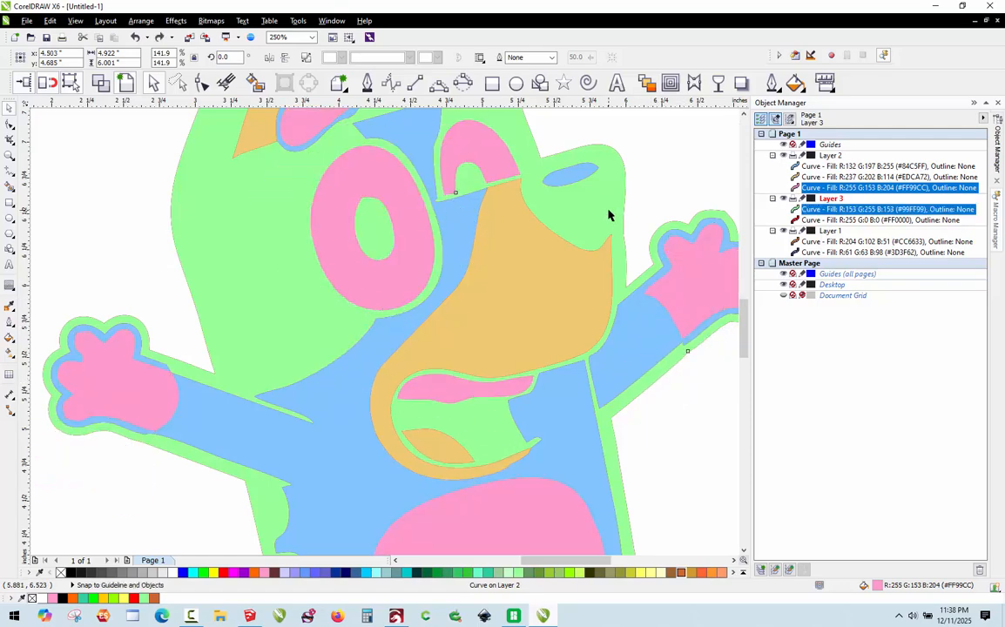
pyautogui.click(541, 198)
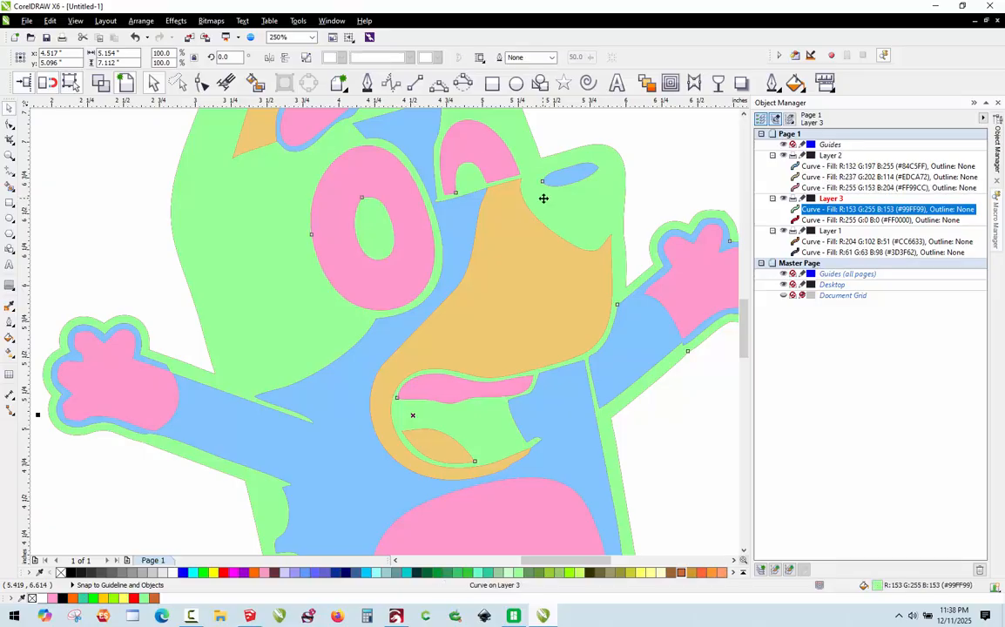
pyautogui.scroll(-2, 632, 179)
pyautogui.click(640, 179)
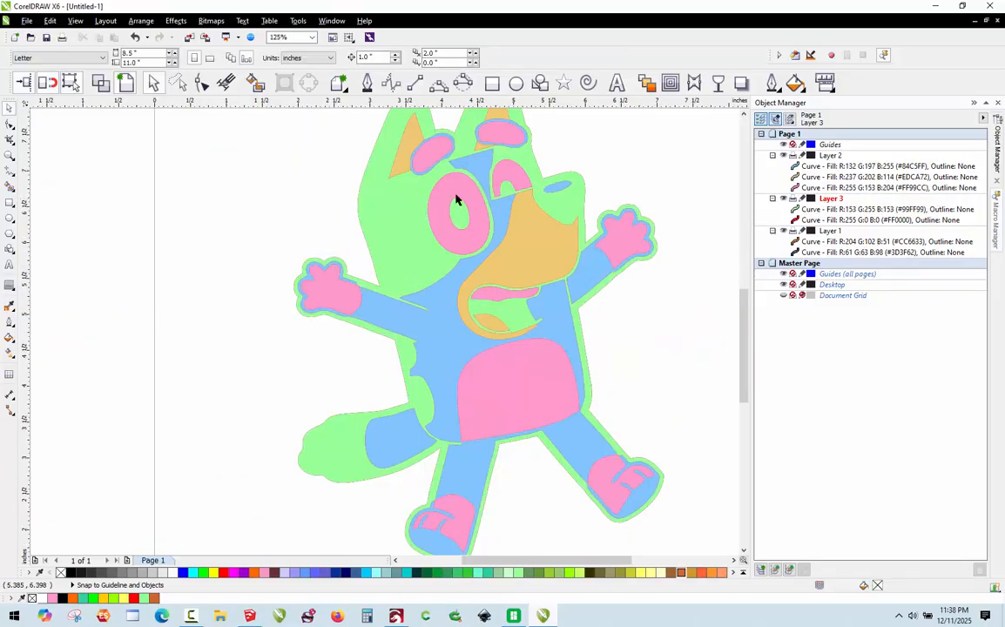
# Step: Move the trimmed green silhouette off the page to inspect its cut-outs, and undo that move
pyautogui.scroll(-1, 518, 300)
pyautogui.moveTo(462, 262); pyautogui.dragTo(253, 287)
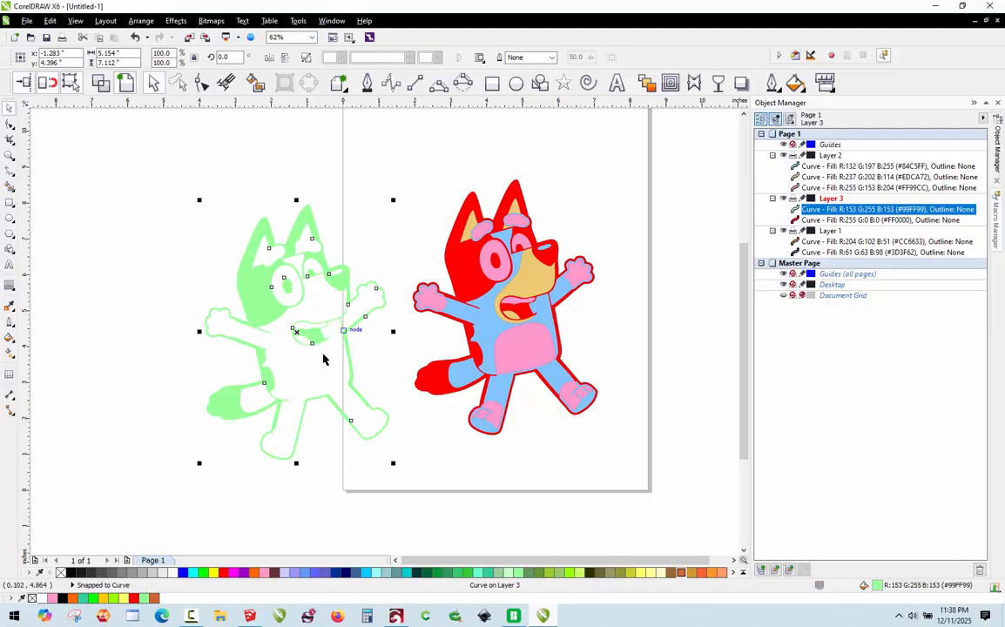
pyautogui.hotkey('ctrl', 'z')
pyautogui.click(669, 218)
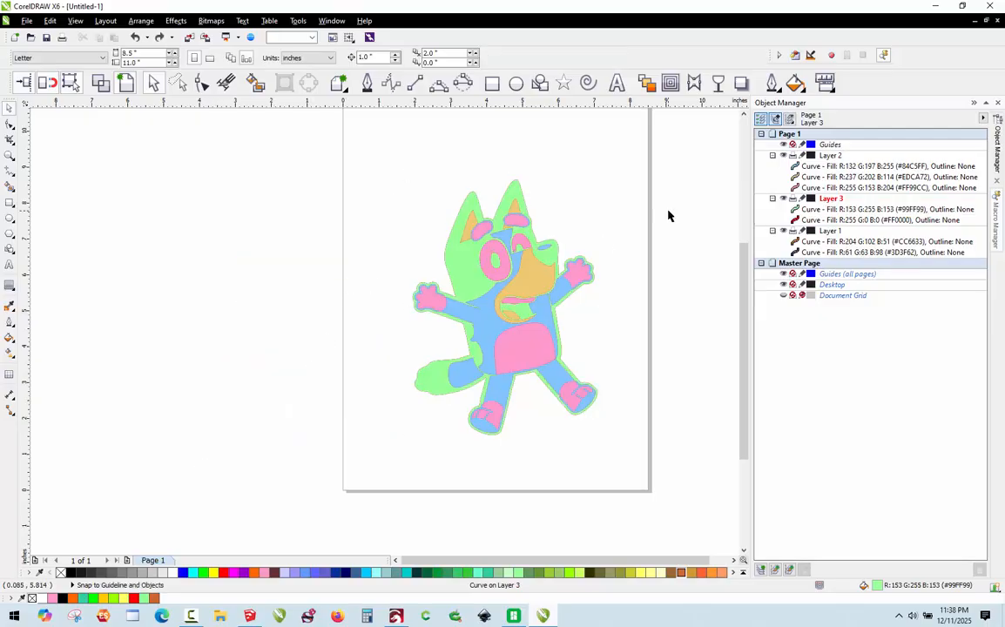
# Step: Export all the character's pieces as an SVG with selected objects only, overwriting Bluey222.svg on the Desktop
pyautogui.scroll(1, 595, 249)
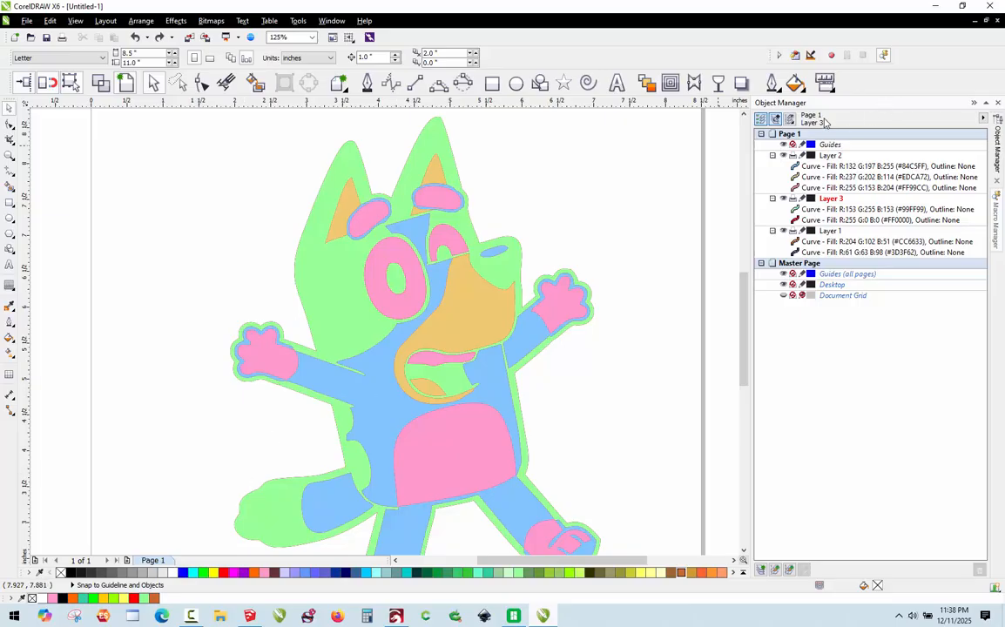
pyautogui.scroll(-2, 613, 219)
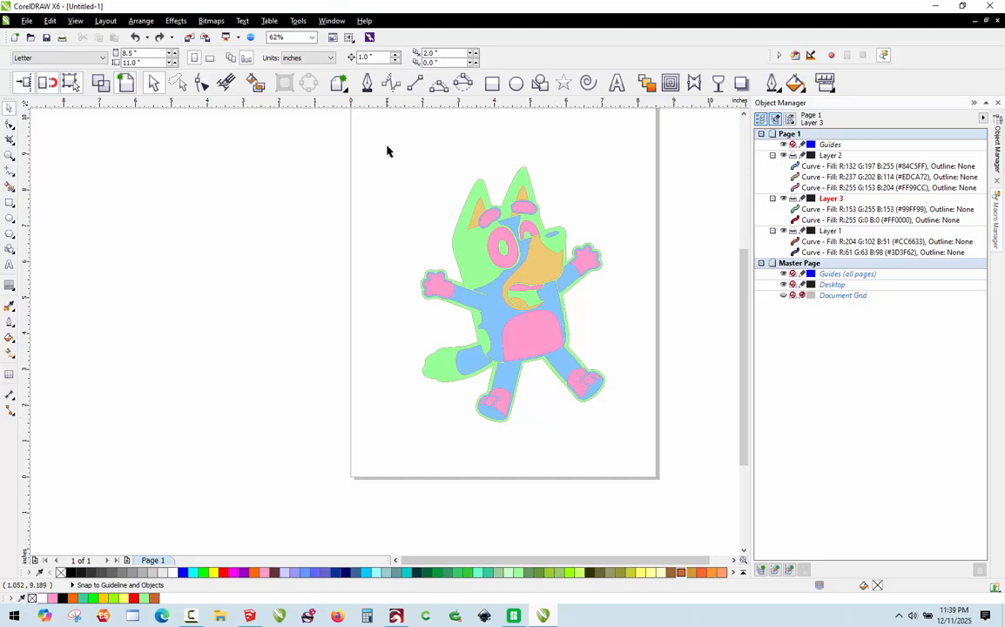
pyautogui.moveTo(388, 151); pyautogui.dragTo(659, 452)
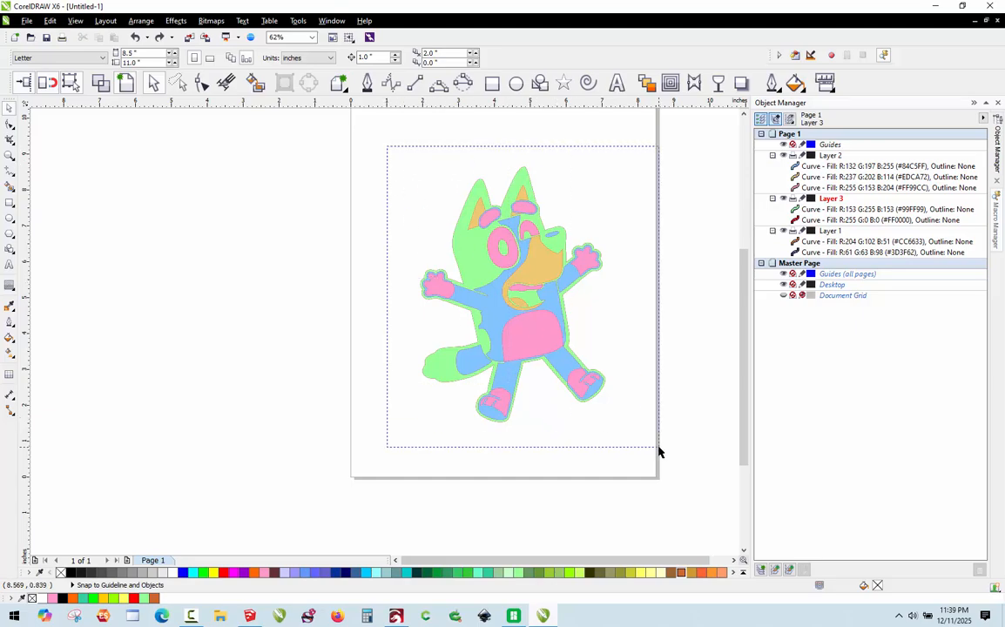
pyautogui.click(205, 38)
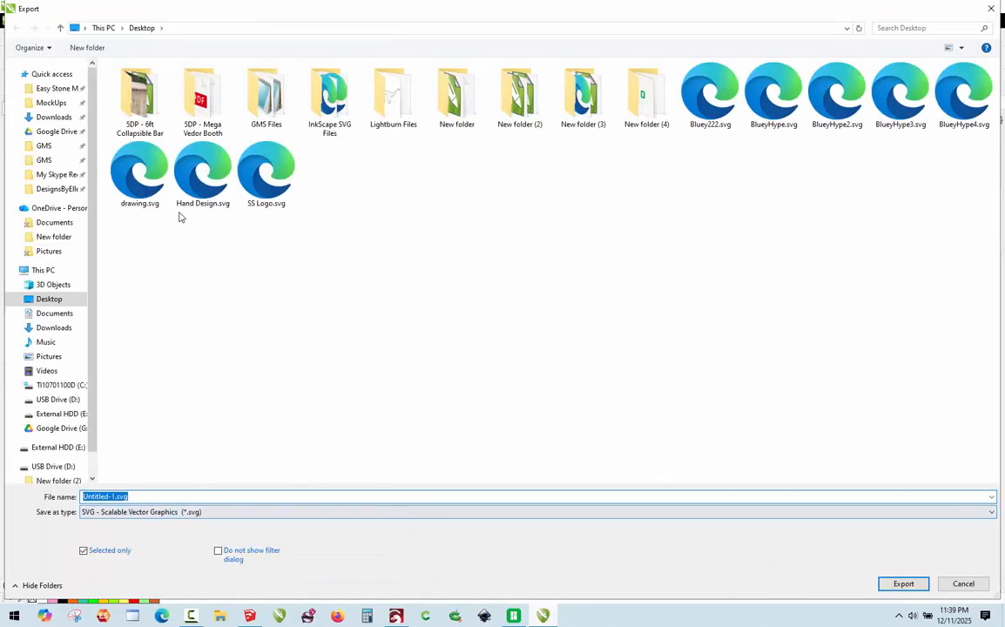
pyautogui.doubleClick(705, 91)
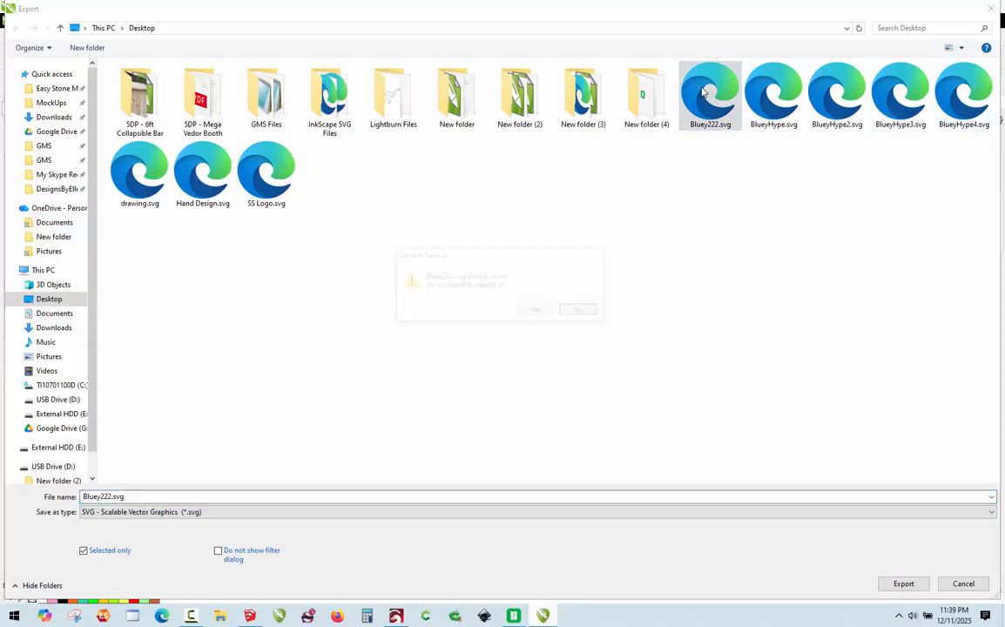
pyautogui.click(543, 312)
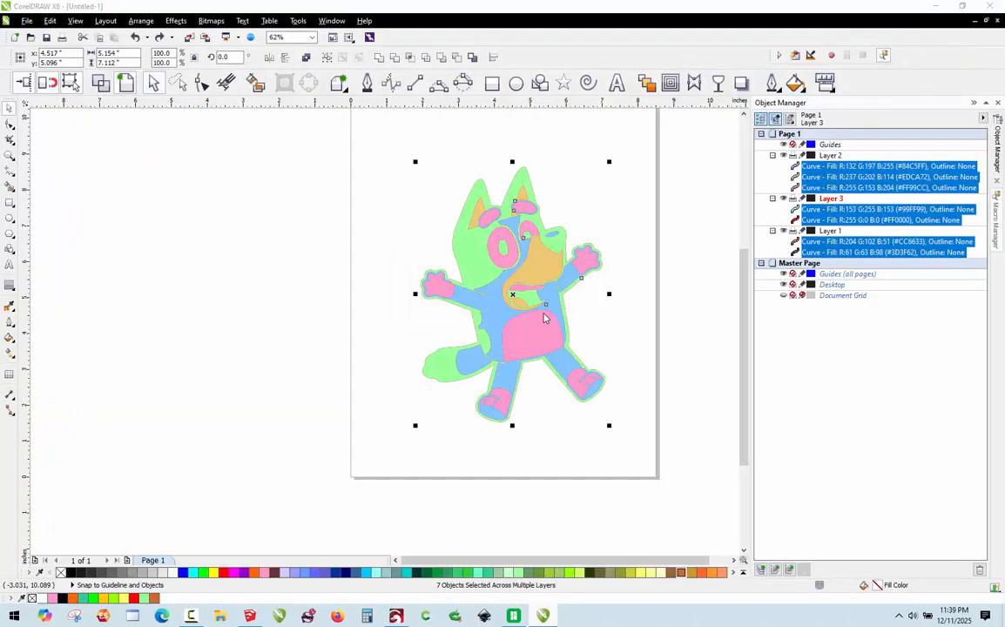
pyautogui.click(501, 478)
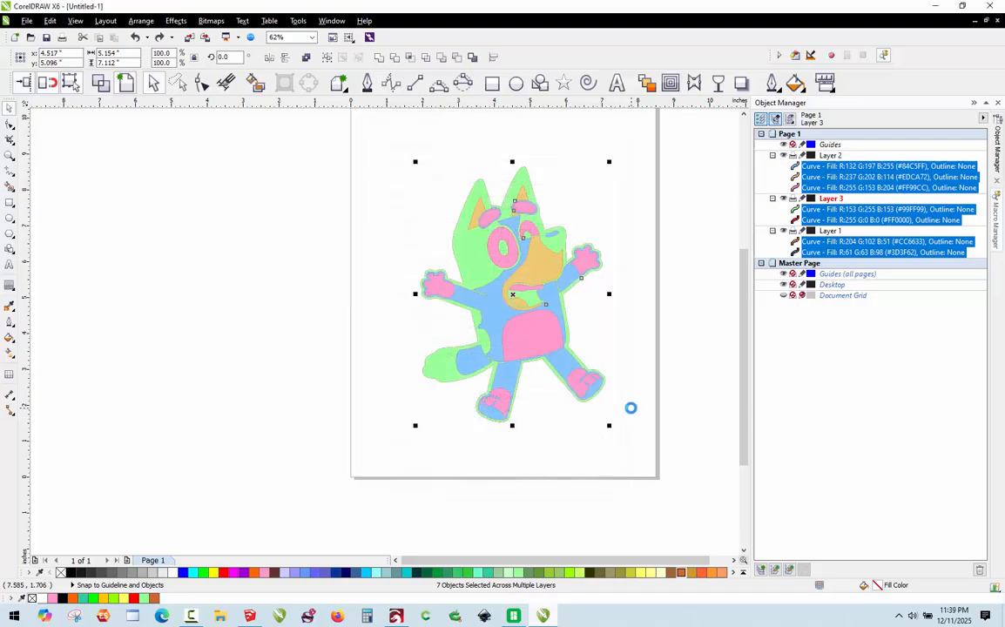
pyautogui.click(632, 411)
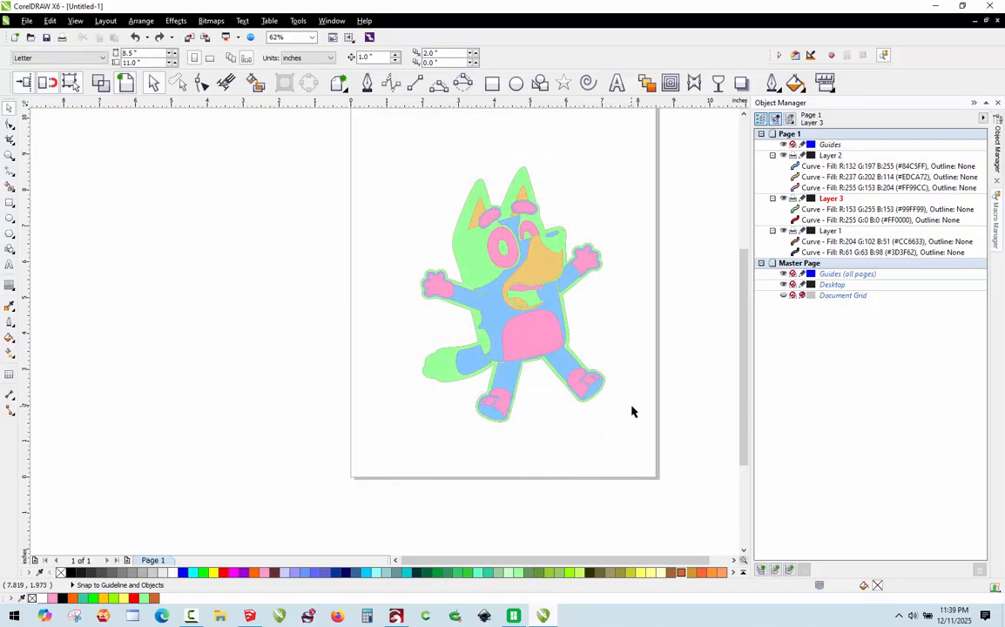